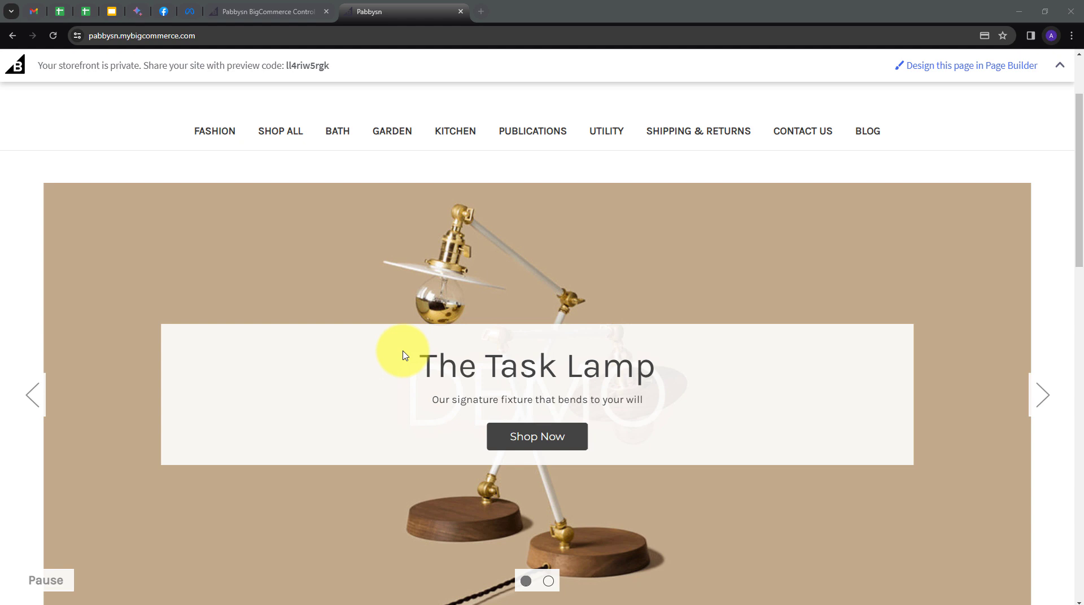
# Review the storefront and the WhatsApp Manager message templates, then open a blank browser tab.
pyautogui.scroll(-3, 404, 354)
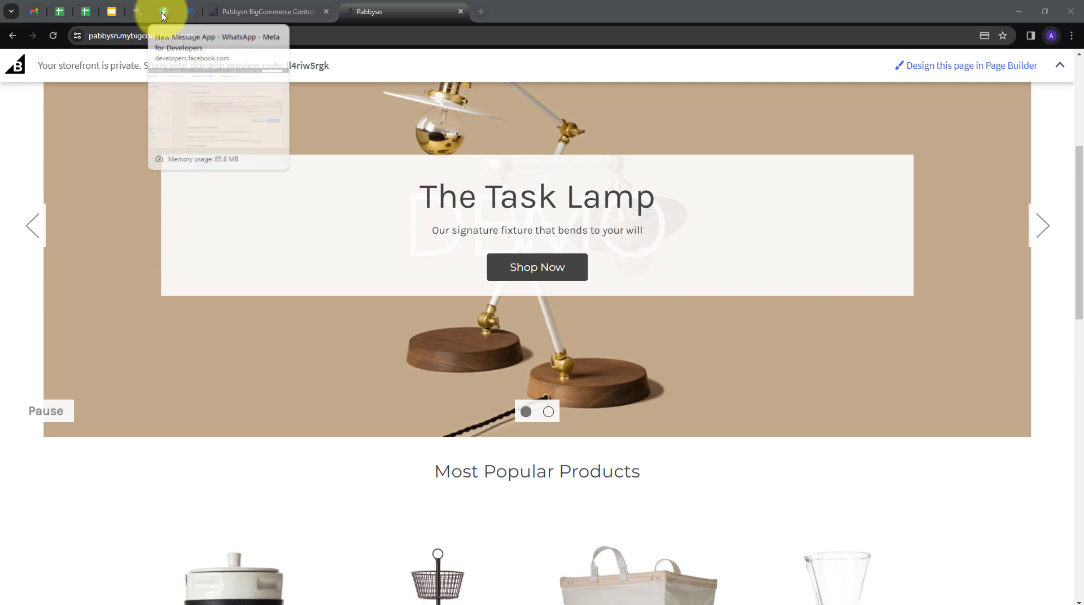
pyautogui.click(190, 12)
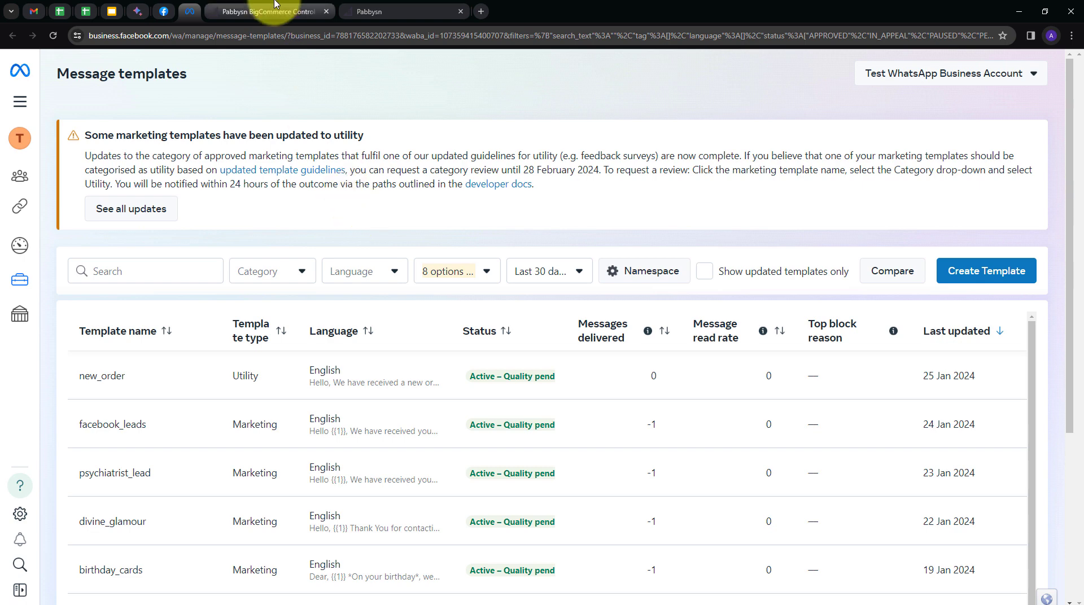
pyautogui.click(406, 10)
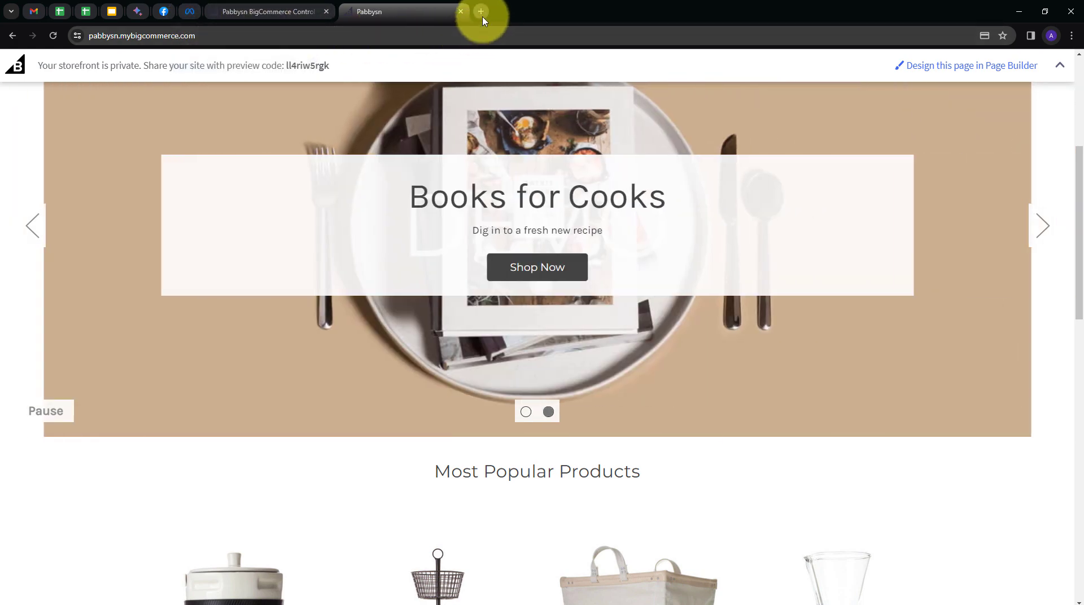
pyautogui.click(481, 11)
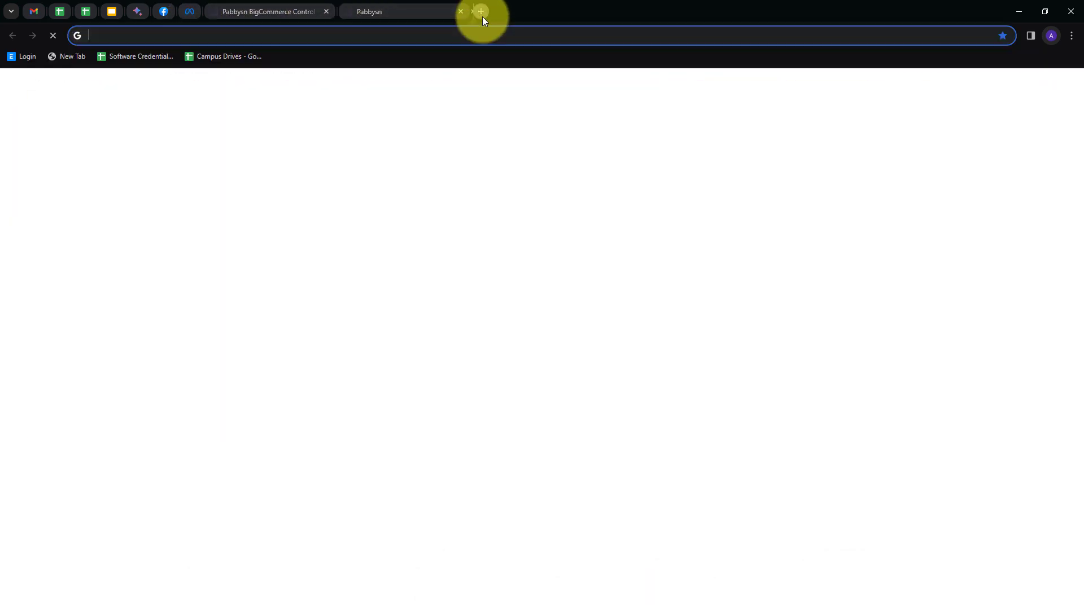
# Go to pabbly.com, sign in, and launch Pabbly Connect with Access Now.
pyautogui.write('pabb')
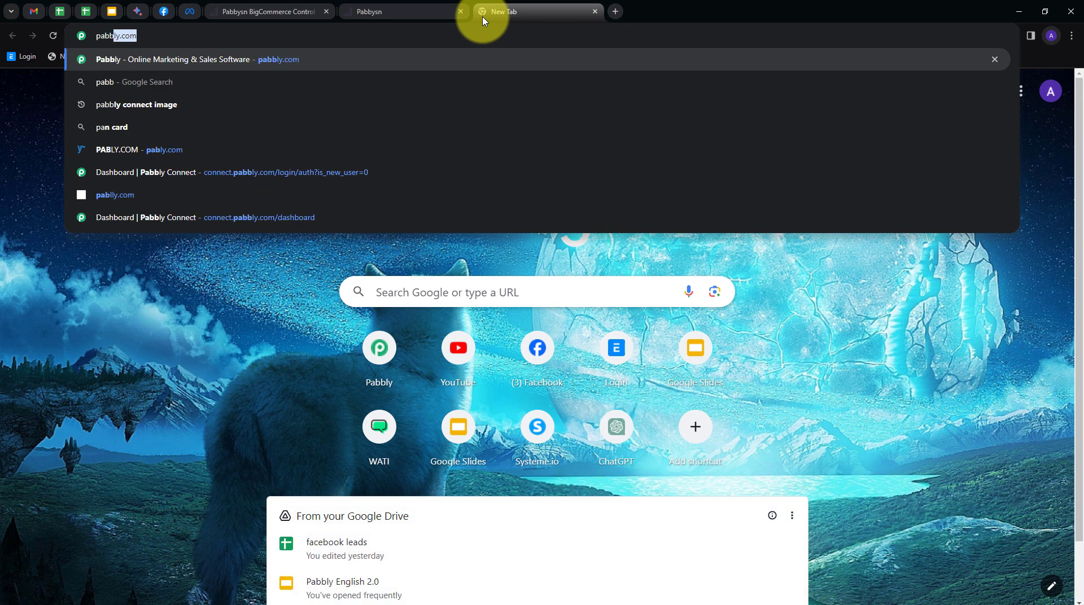
pyautogui.press('Return')
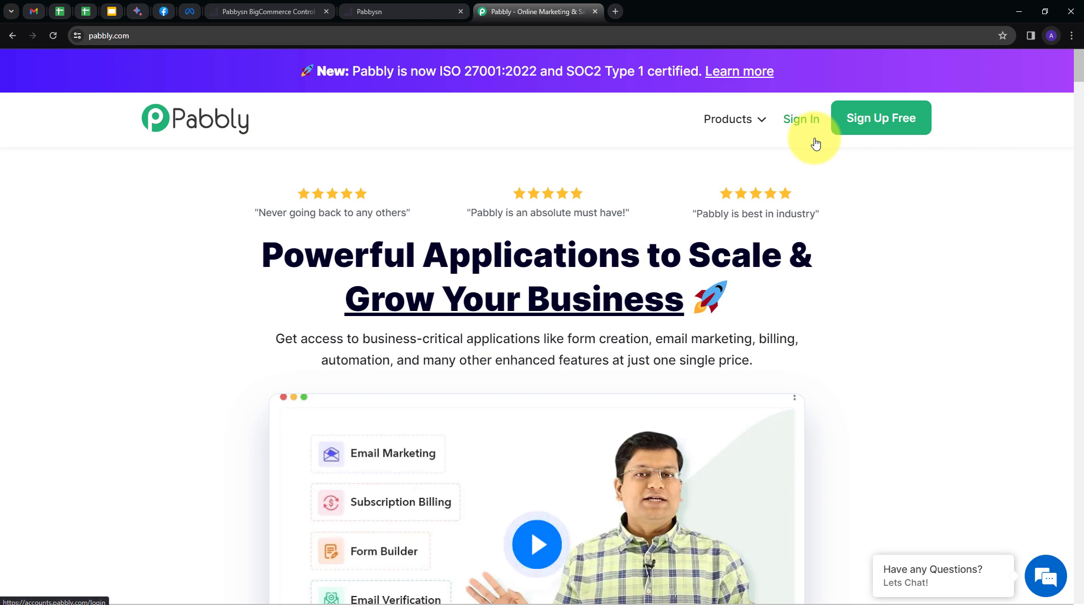
pyautogui.click(804, 132)
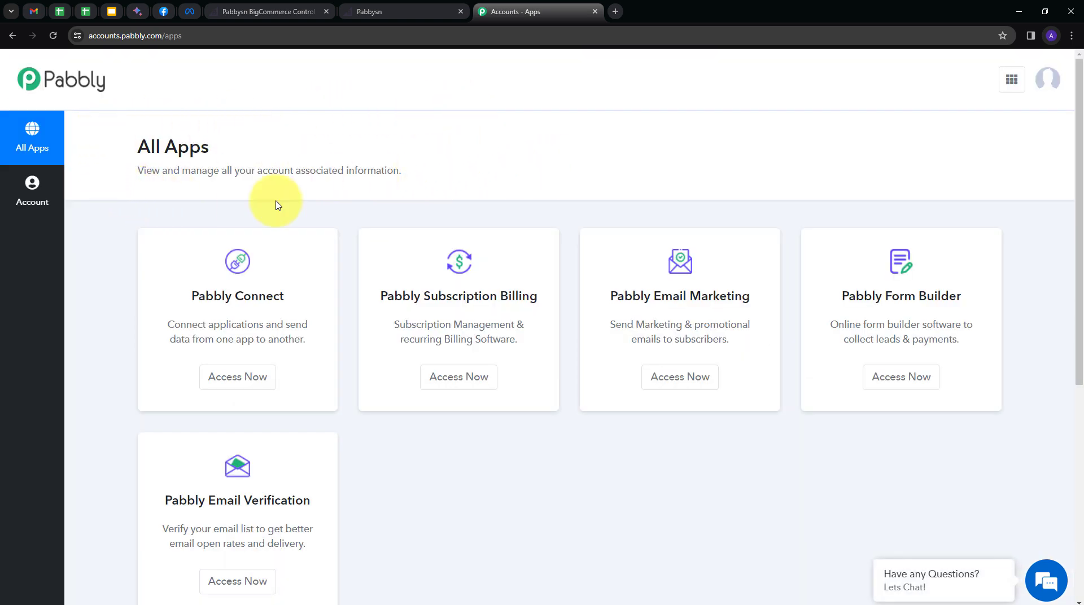
pyautogui.scroll(-1, 803, 324)
pyautogui.scroll(-2, 803, 323)
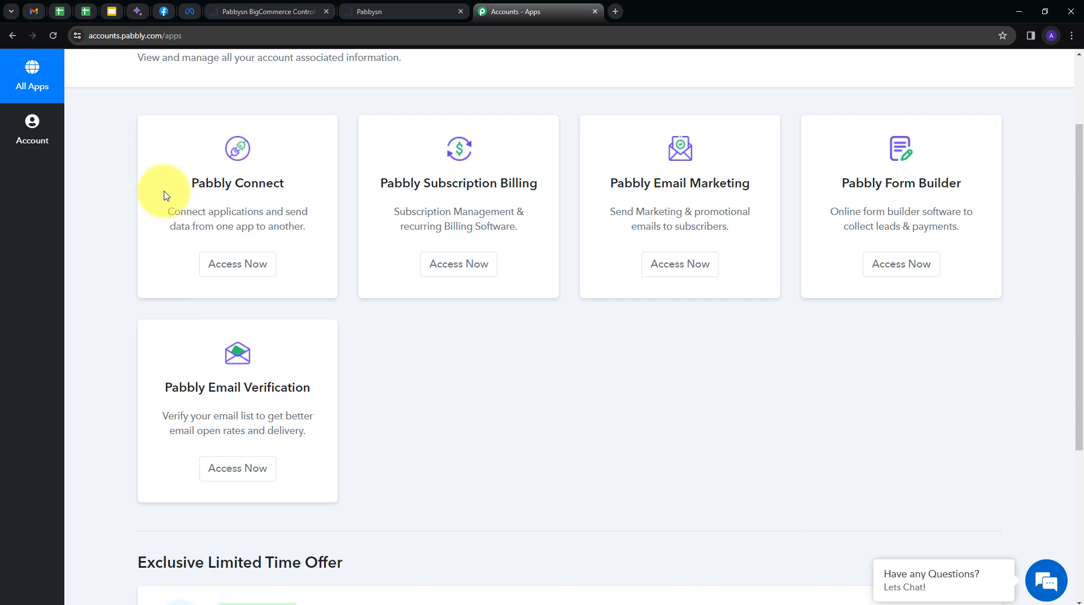
pyautogui.click(237, 265)
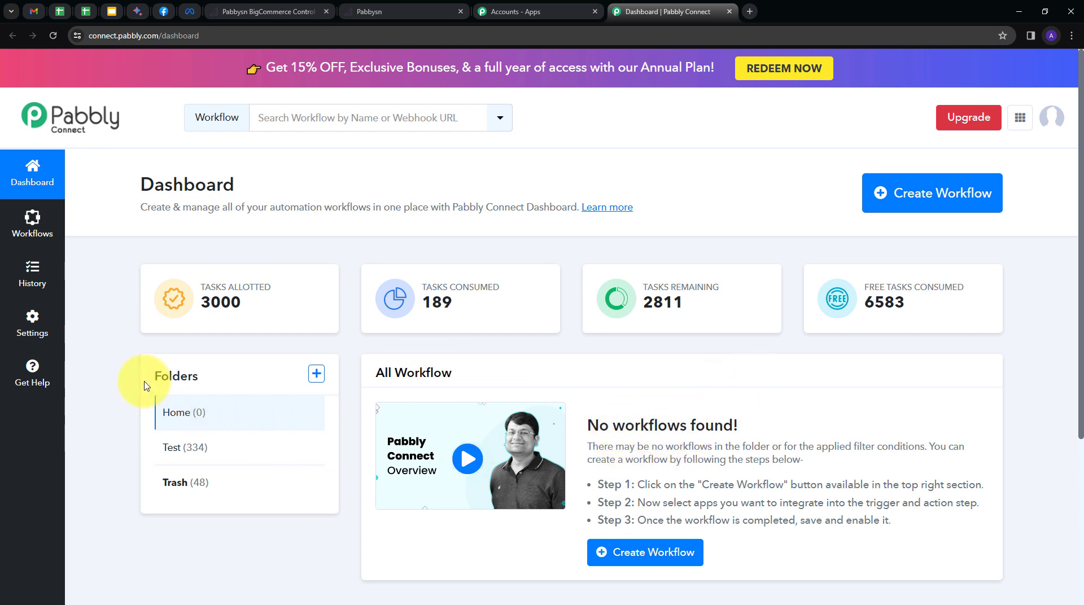
# Create a workflow named 'Get BigCommerce Order details on WhatsApp' in the Home folder.
pyautogui.moveTo(155, 377)
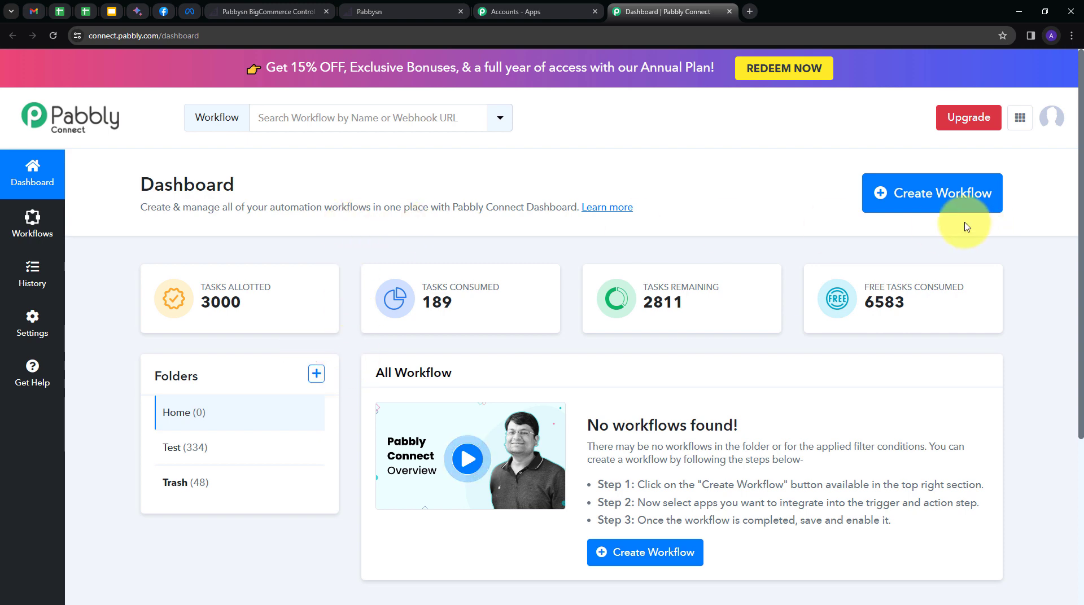
pyautogui.click(926, 210)
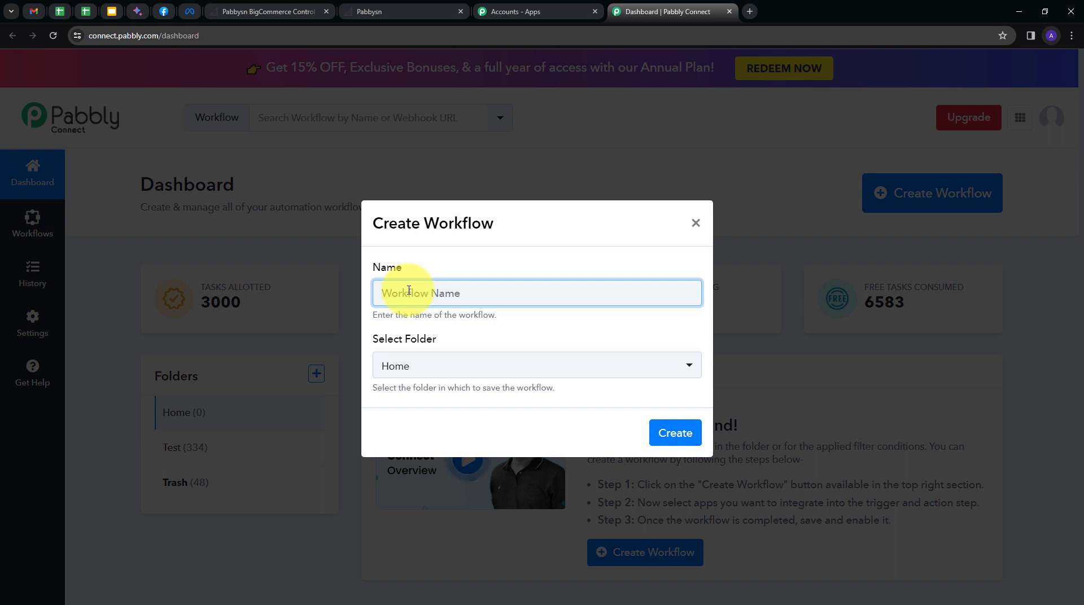
pyautogui.write('Get BigCommerce Order details on WhatsApp')
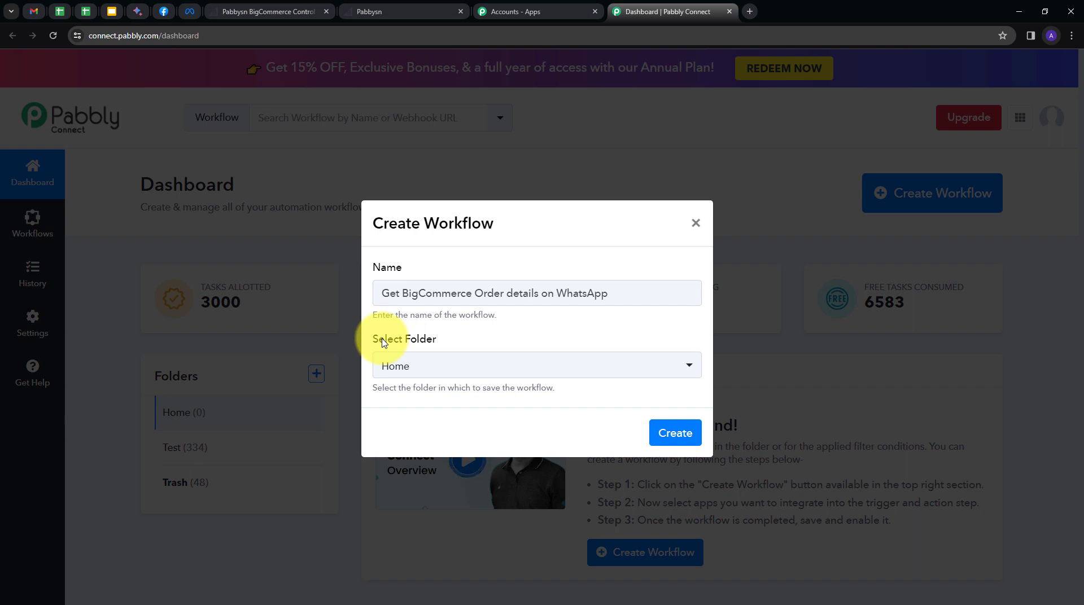
pyautogui.click(483, 368)
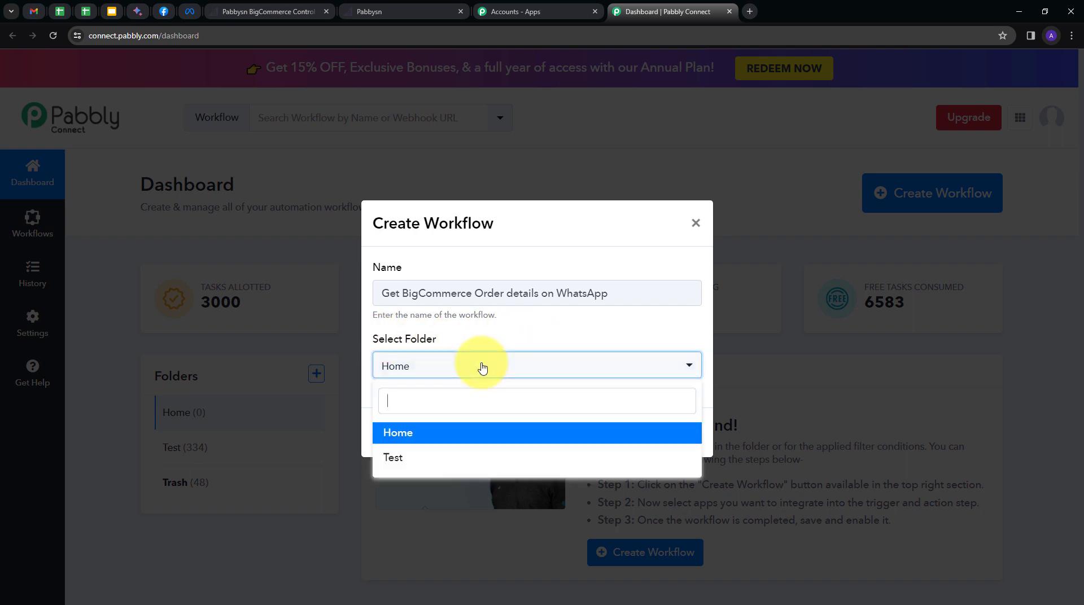
pyautogui.click(388, 432)
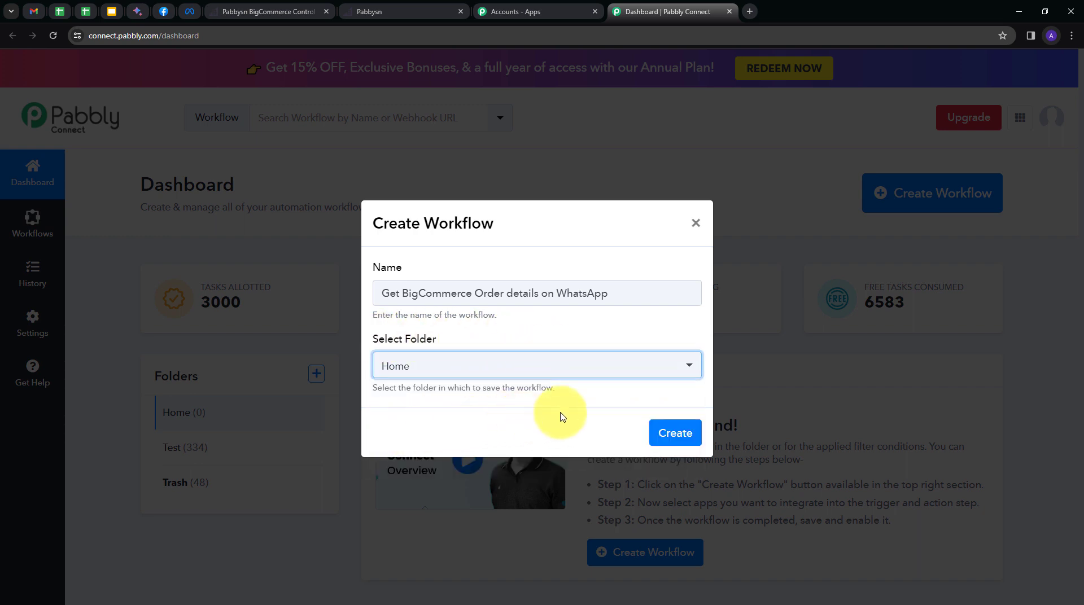
pyautogui.click(673, 436)
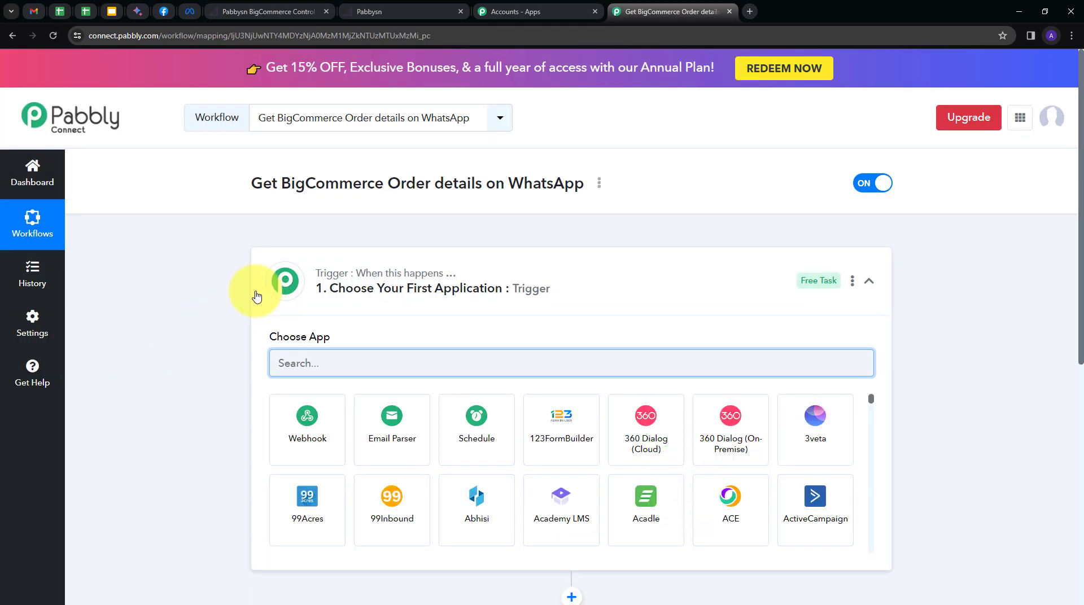
# Set the workflow trigger to BigCommerce with the New Order Created event.
pyautogui.scroll(-2, 198, 296)
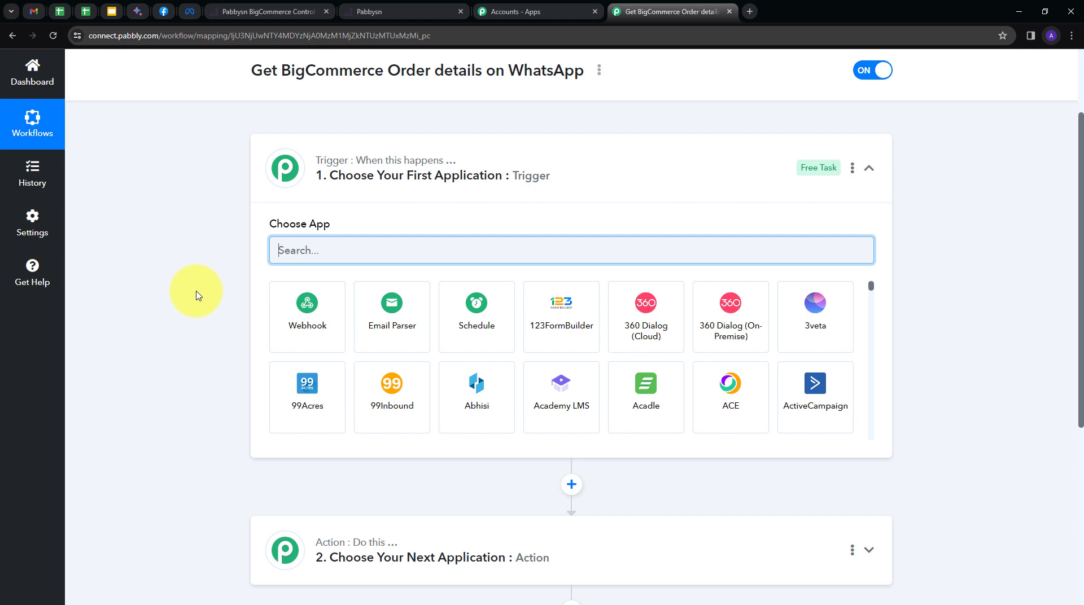
pyautogui.scroll(-1, 199, 293)
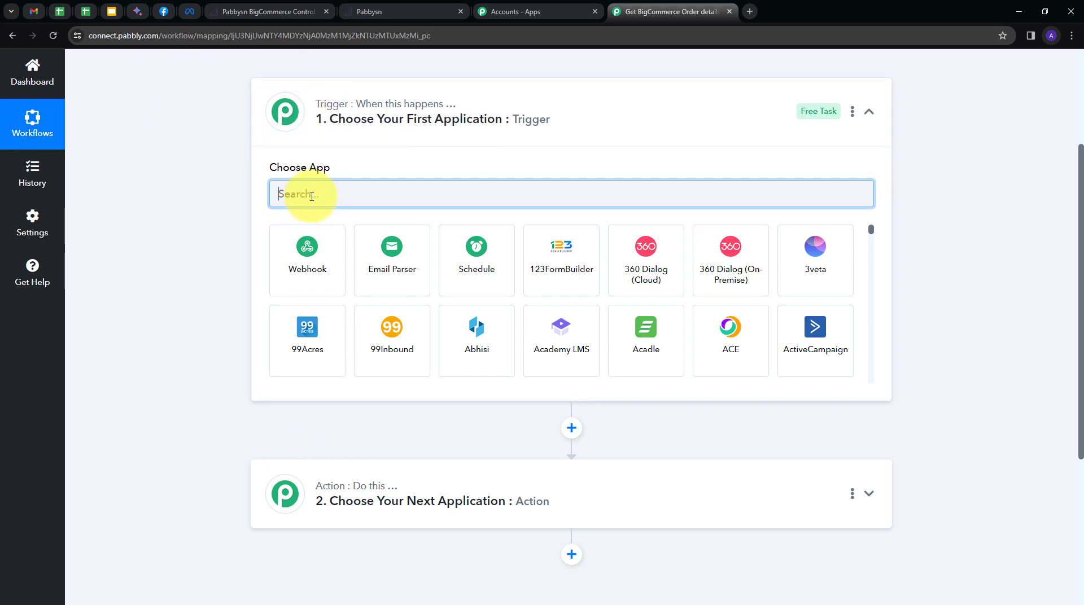
pyautogui.write('Big')
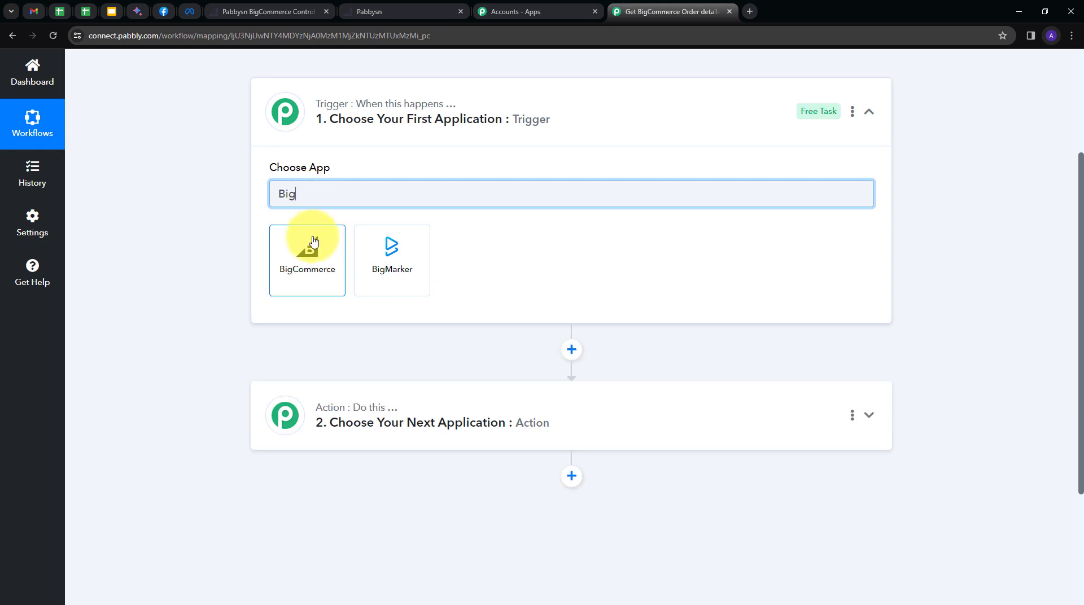
pyautogui.click(314, 242)
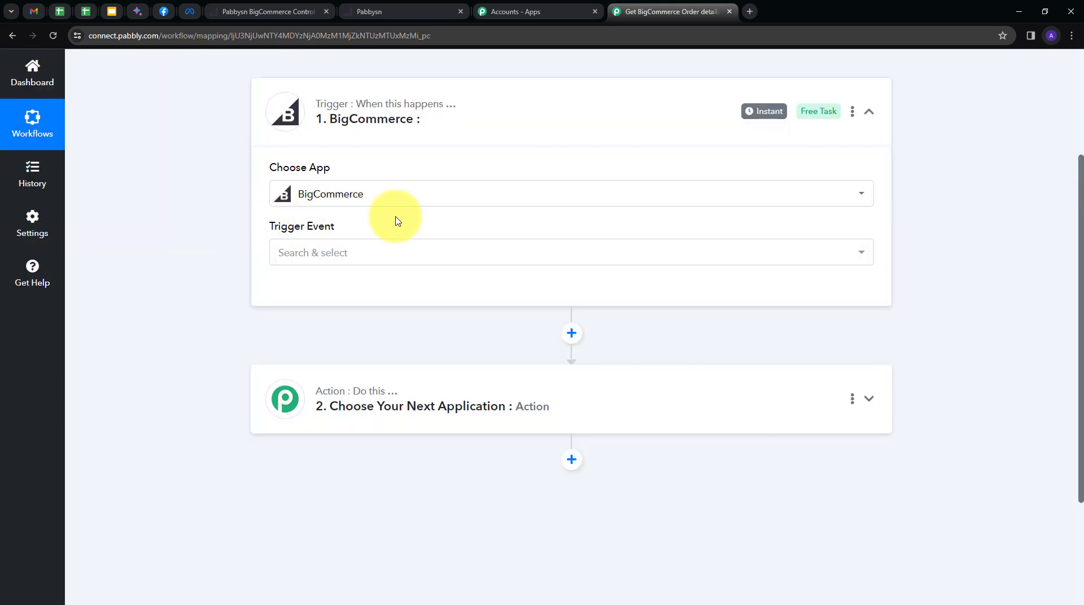
pyautogui.click(460, 249)
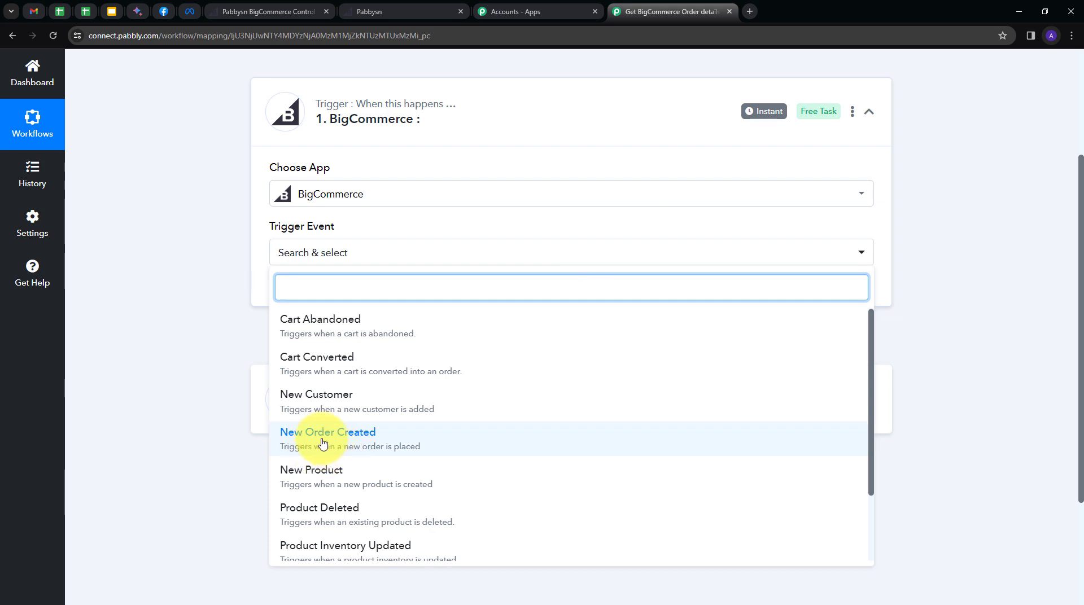
pyautogui.click(333, 447)
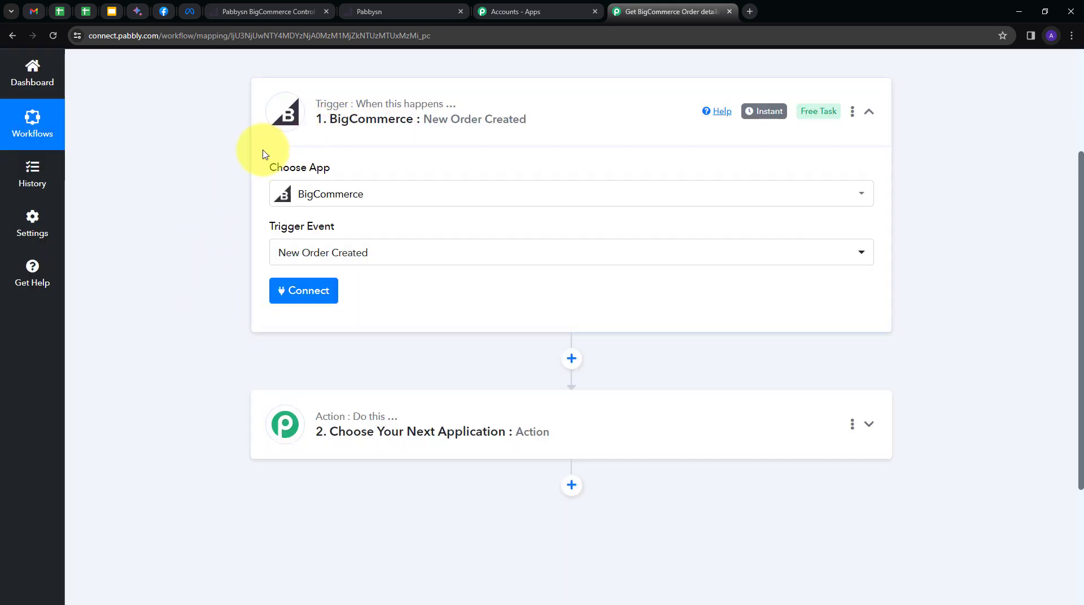
# Start a new BigCommerce connection and switch to the BigCommerce control panel tab.
pyautogui.click(288, 291)
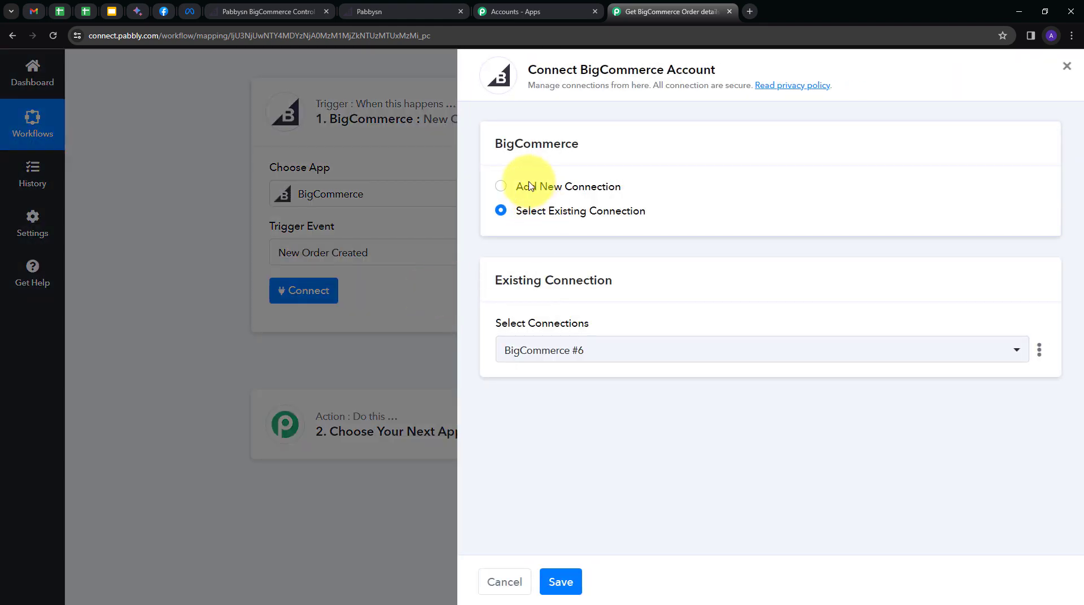
pyautogui.click(530, 188)
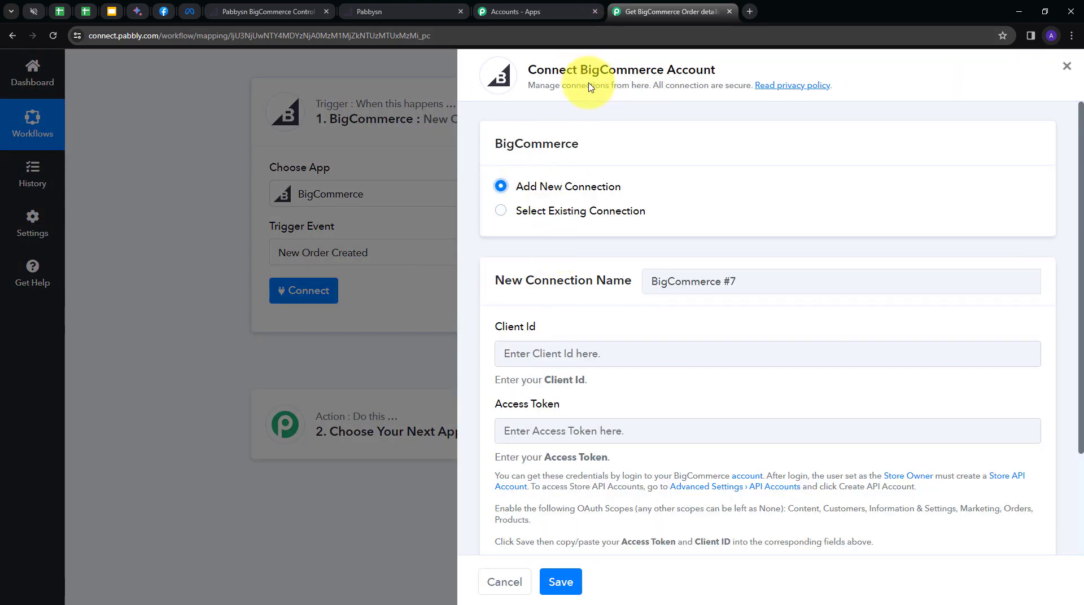
pyautogui.scroll(-2, 485, 226)
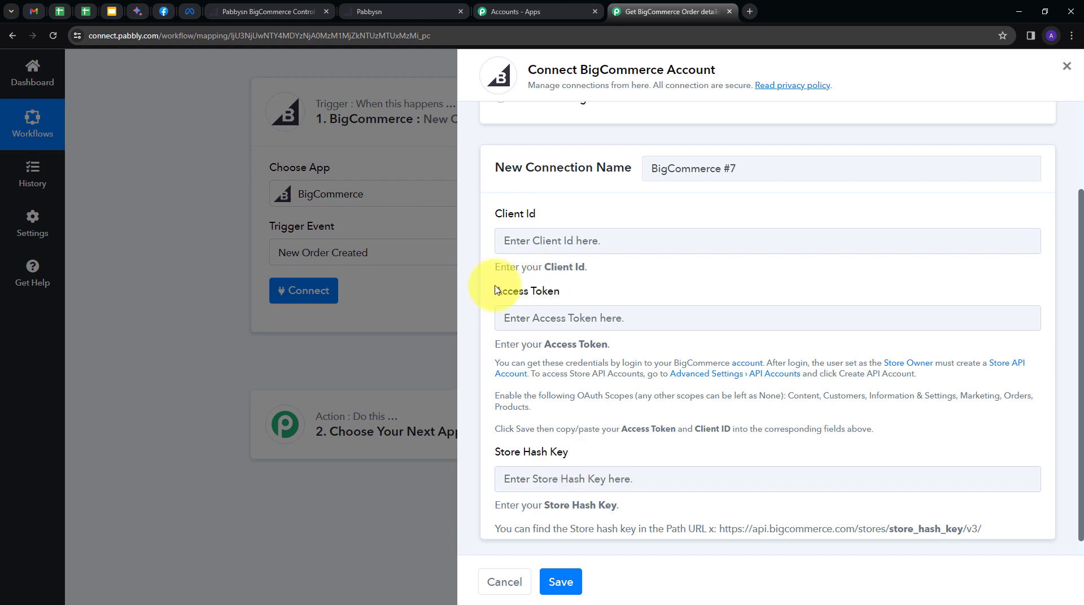
pyautogui.click(283, 10)
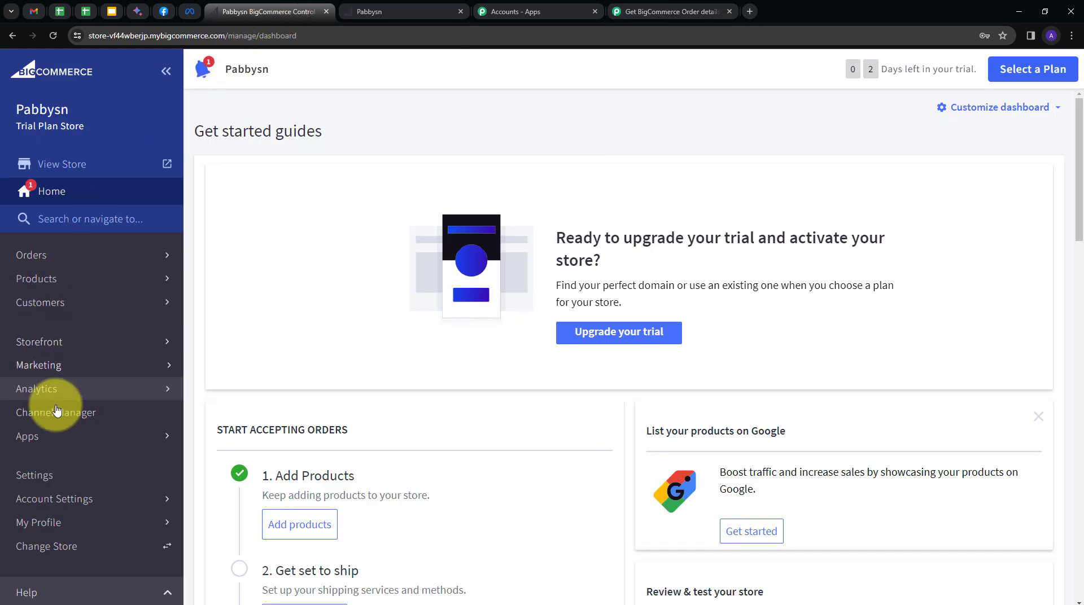
# Start a new store-level API account in BigCommerce settings named Testing.
pyautogui.click(45, 477)
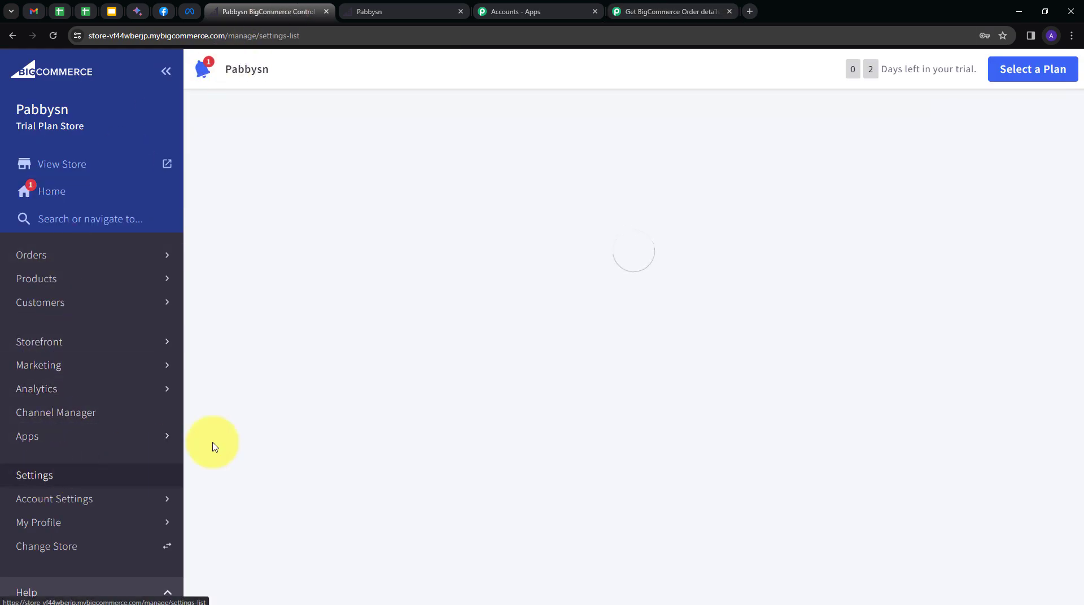
pyautogui.scroll(-20, 433, 242)
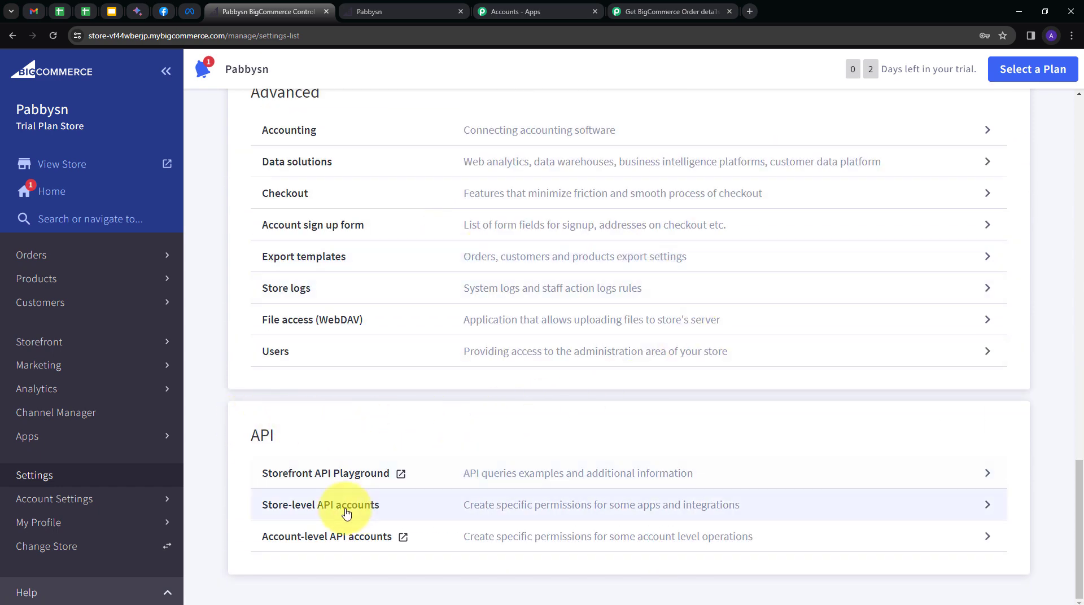
pyautogui.click(412, 508)
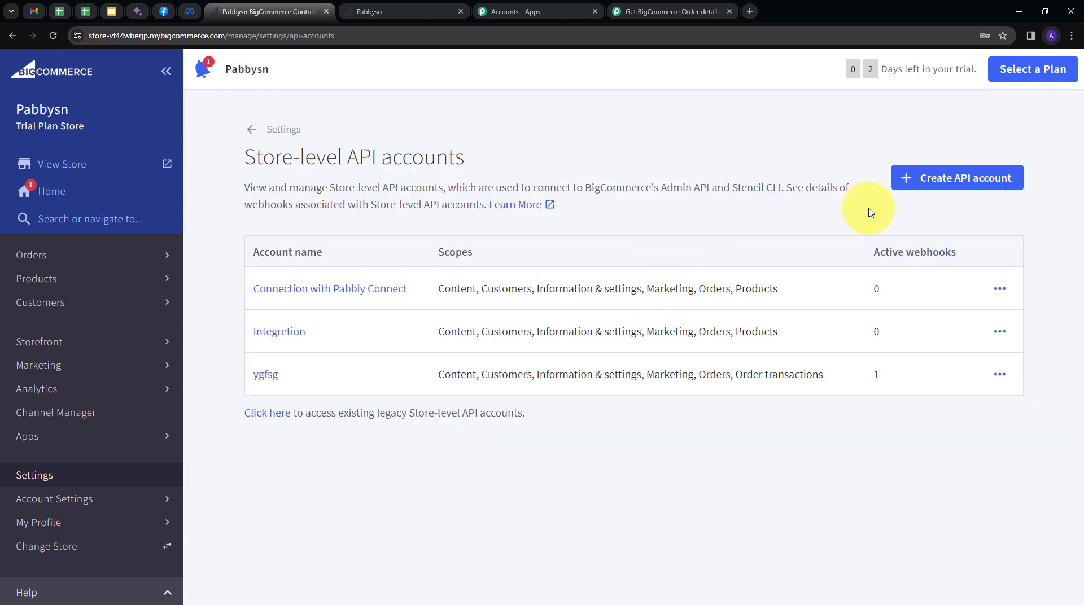
pyautogui.click(936, 183)
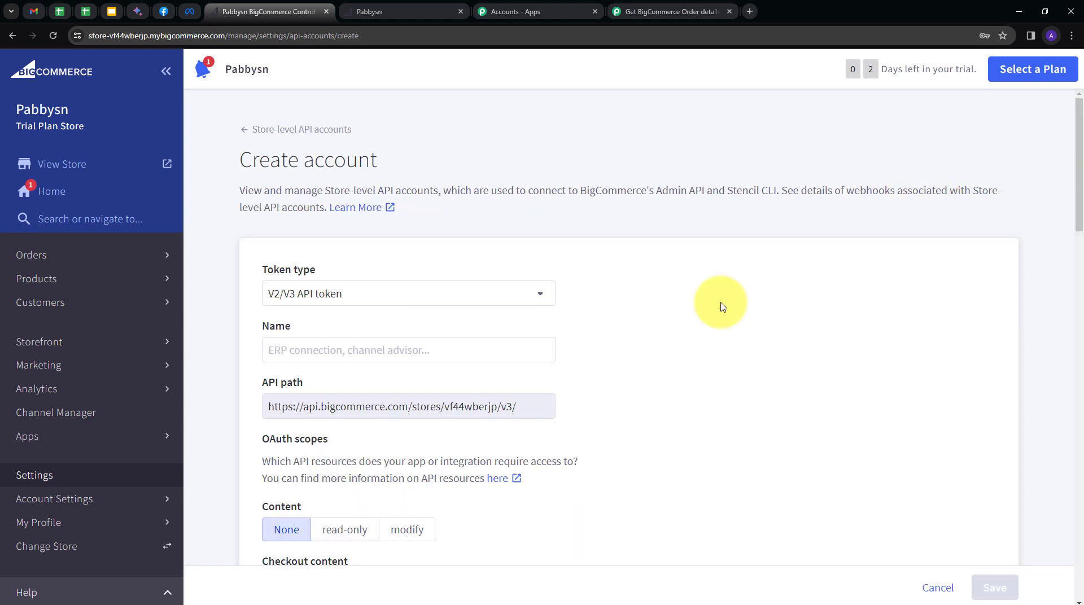
pyautogui.scroll(-1, 721, 306)
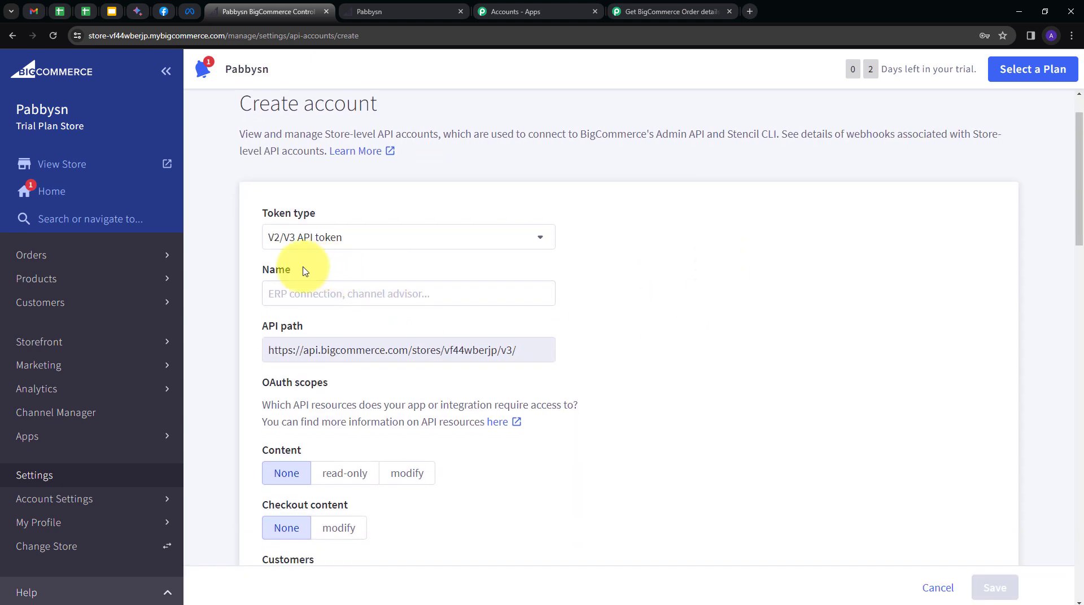
pyautogui.click(295, 292)
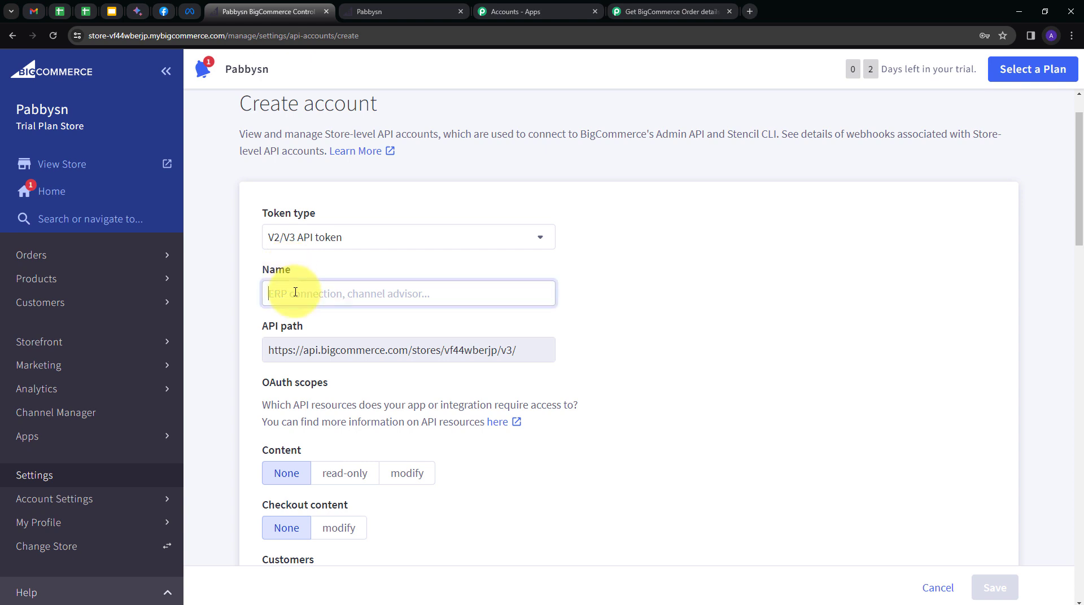
pyautogui.write('Testing')
# Check the list of OAuth scopes the Pabbly connection requires.
pyautogui.scroll(-3, 564, 358)
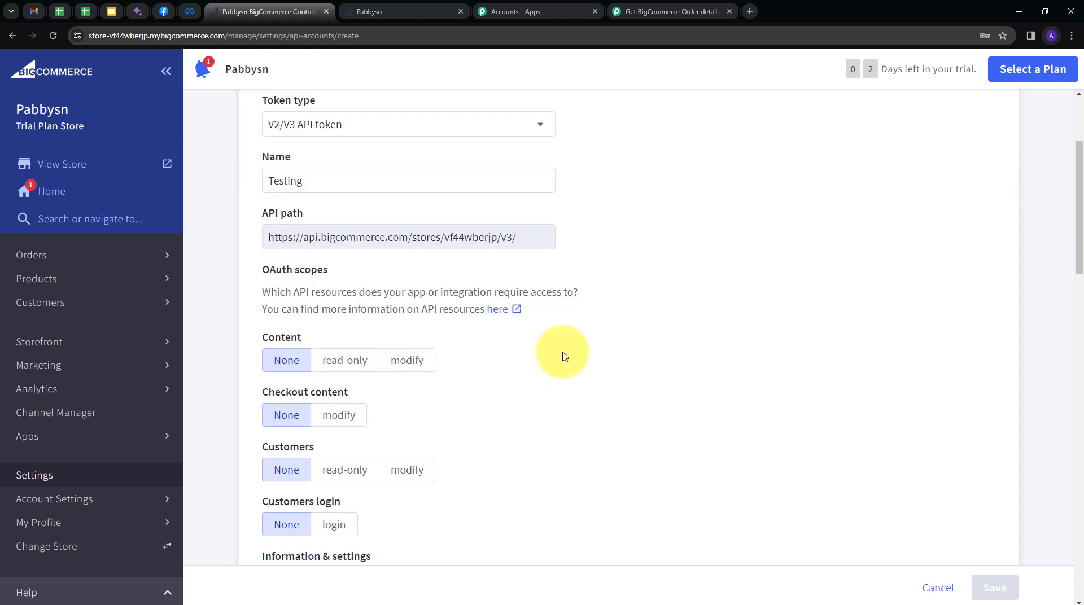
pyautogui.scroll(3, 576, 387)
pyautogui.scroll(-1, 512, 388)
pyautogui.scroll(-3, 512, 387)
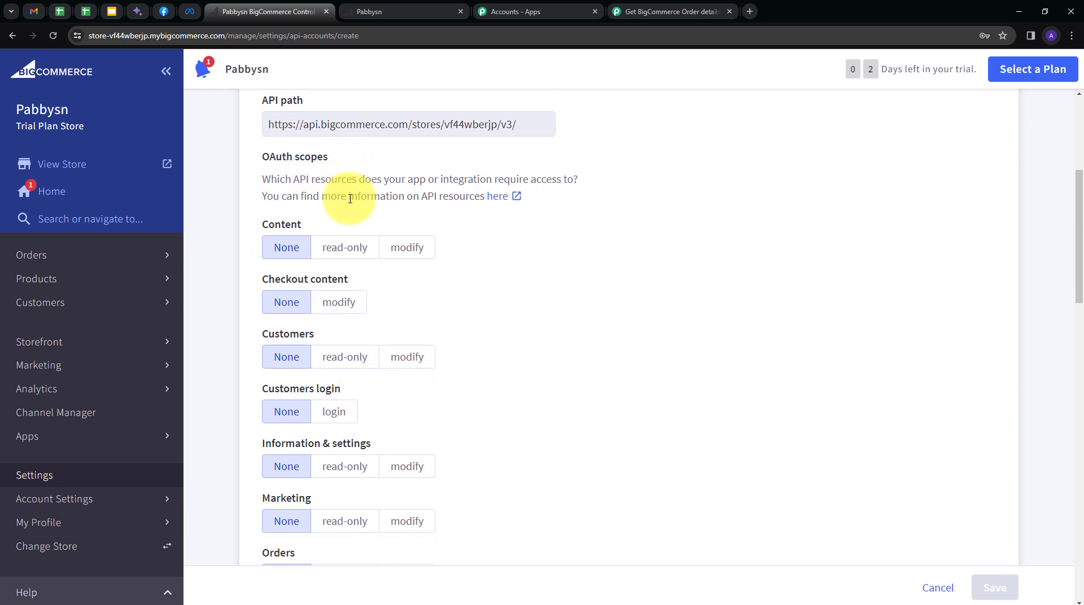
pyautogui.click(671, 11)
pyautogui.moveTo(788, 397); pyautogui.dragTo(943, 421)
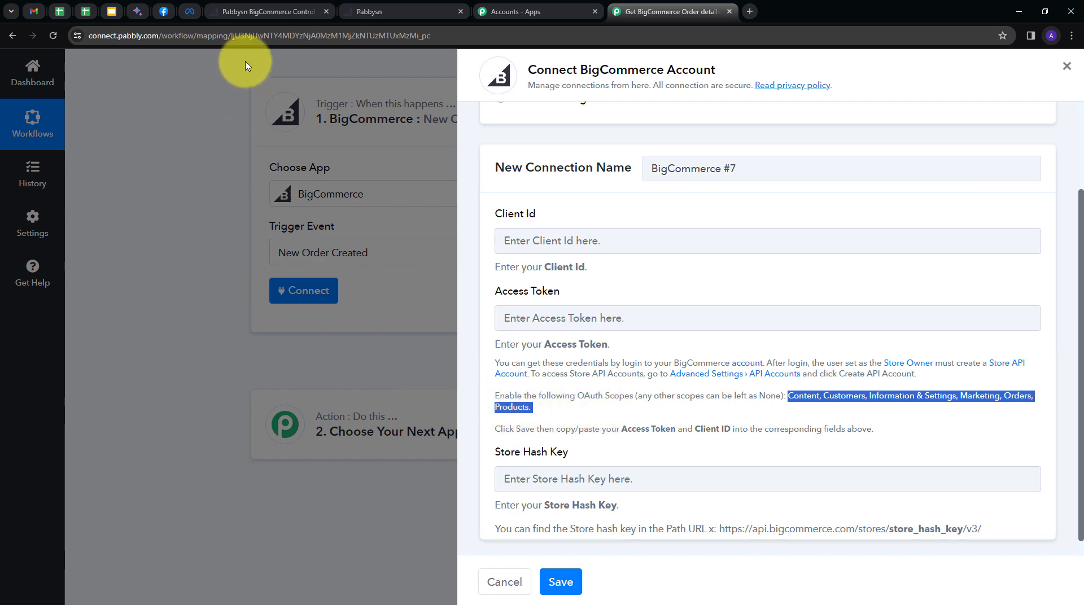
pyautogui.click(248, 12)
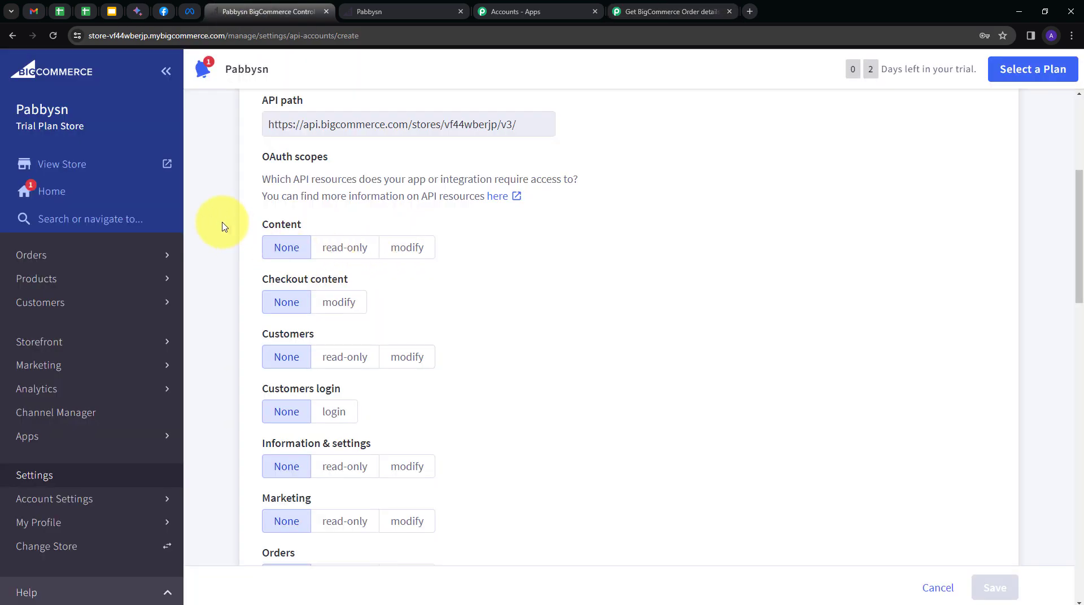
# Give Content, Customers, Information & settings, Marketing, Orders and Products modify access, save, and copy the Client ID.
pyautogui.click(427, 255)
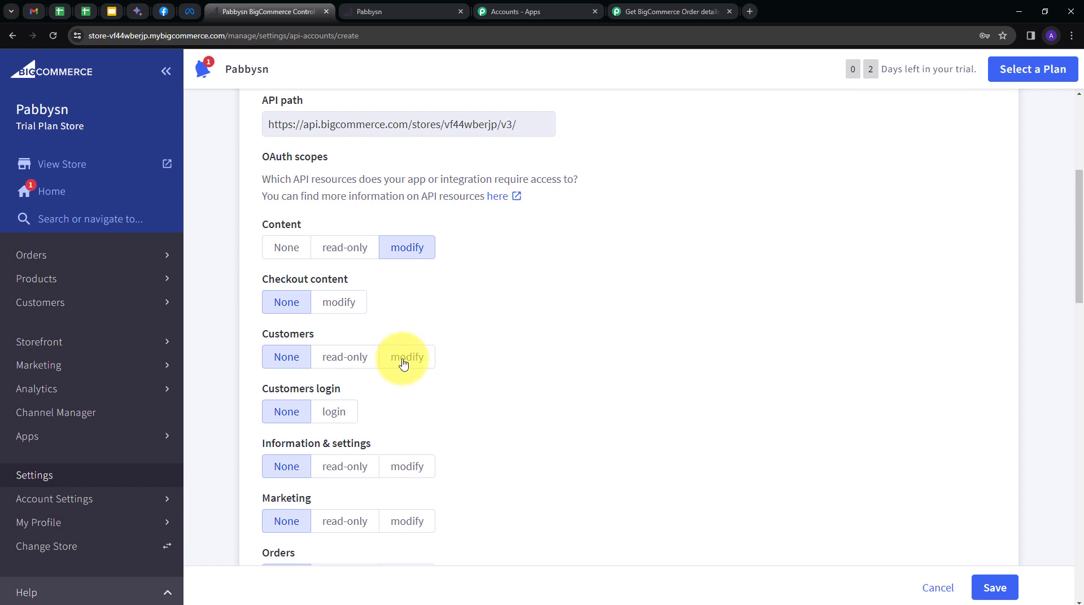
pyautogui.click(410, 359)
pyautogui.scroll(-1, 489, 357)
pyautogui.click(405, 355)
pyautogui.click(426, 405)
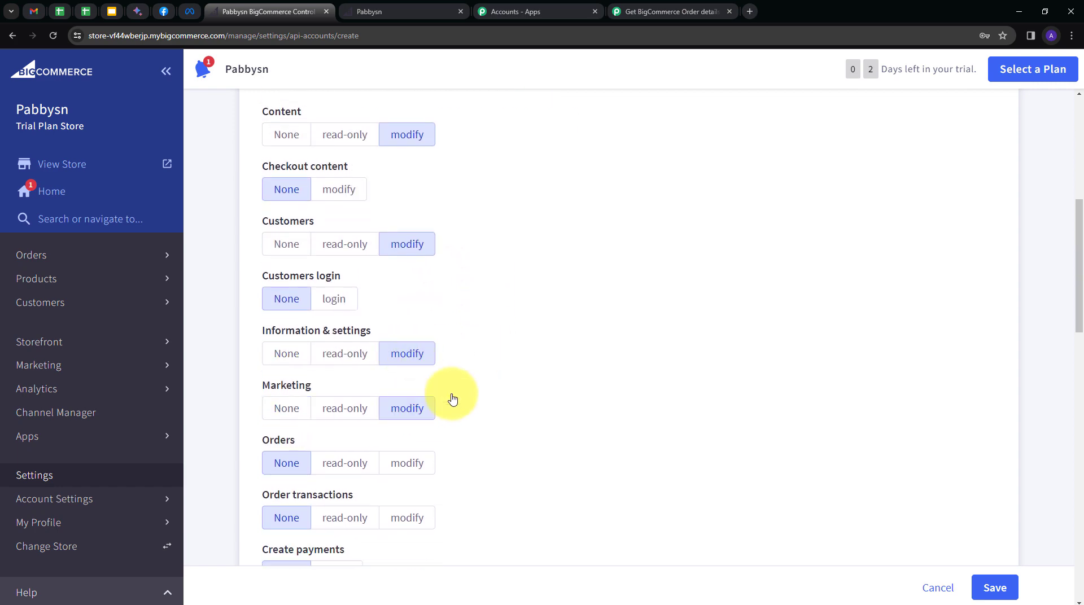
pyautogui.scroll(-2, 449, 398)
pyautogui.click(412, 350)
pyautogui.scroll(-2, 426, 448)
pyautogui.click(421, 453)
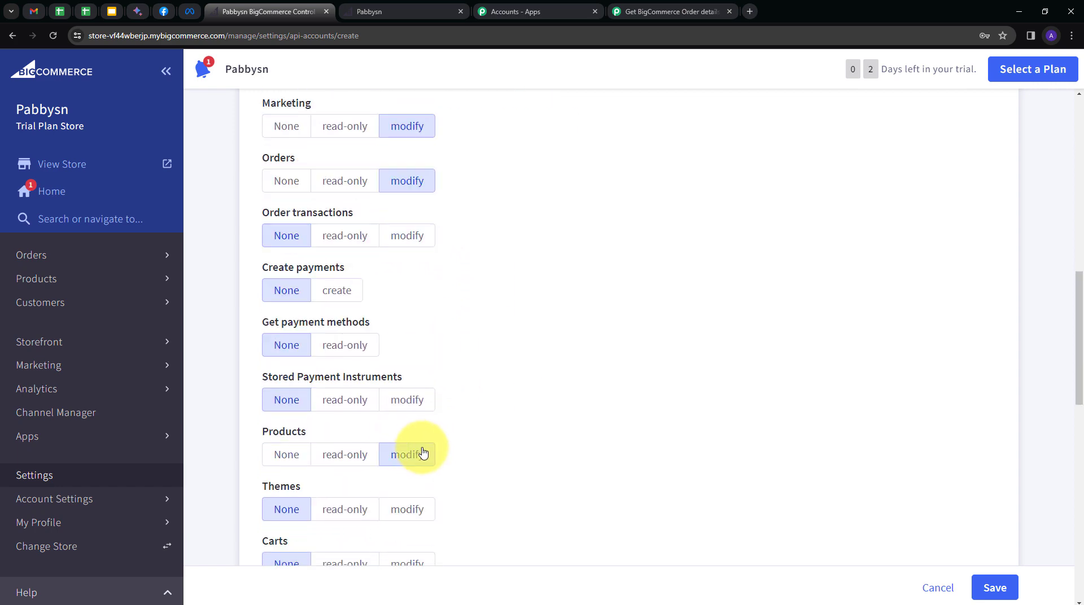
pyautogui.scroll(5, 500, 260)
pyautogui.scroll(-5, 499, 259)
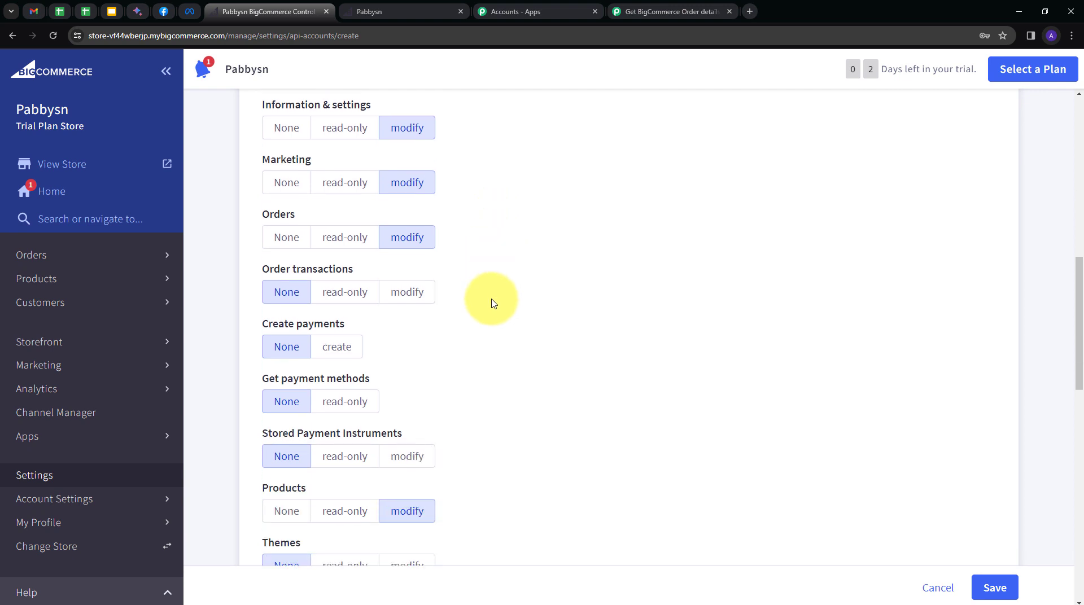
pyautogui.click(993, 587)
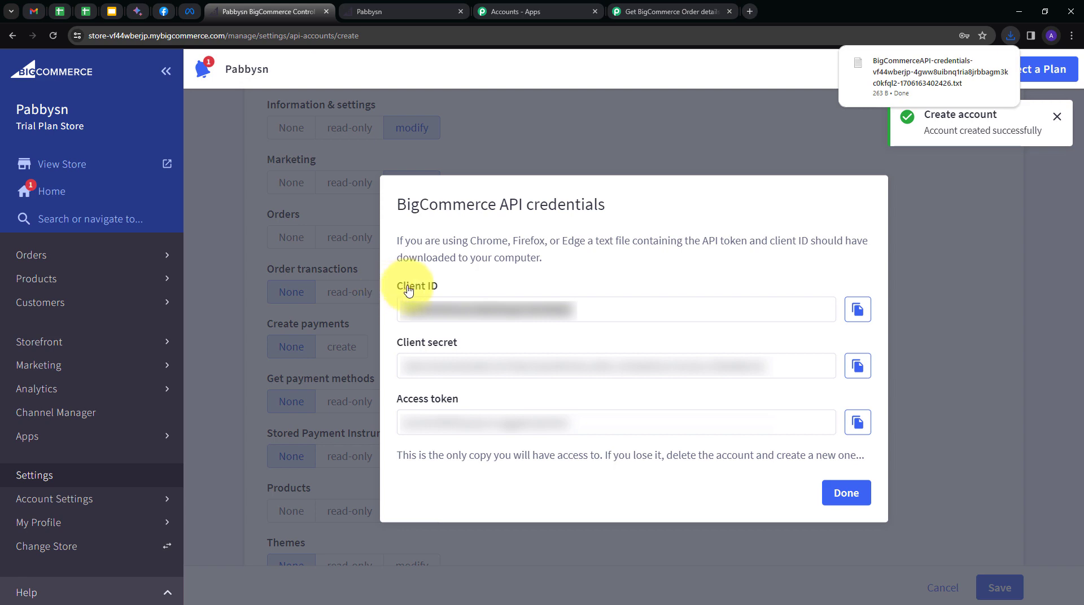
pyautogui.click(857, 309)
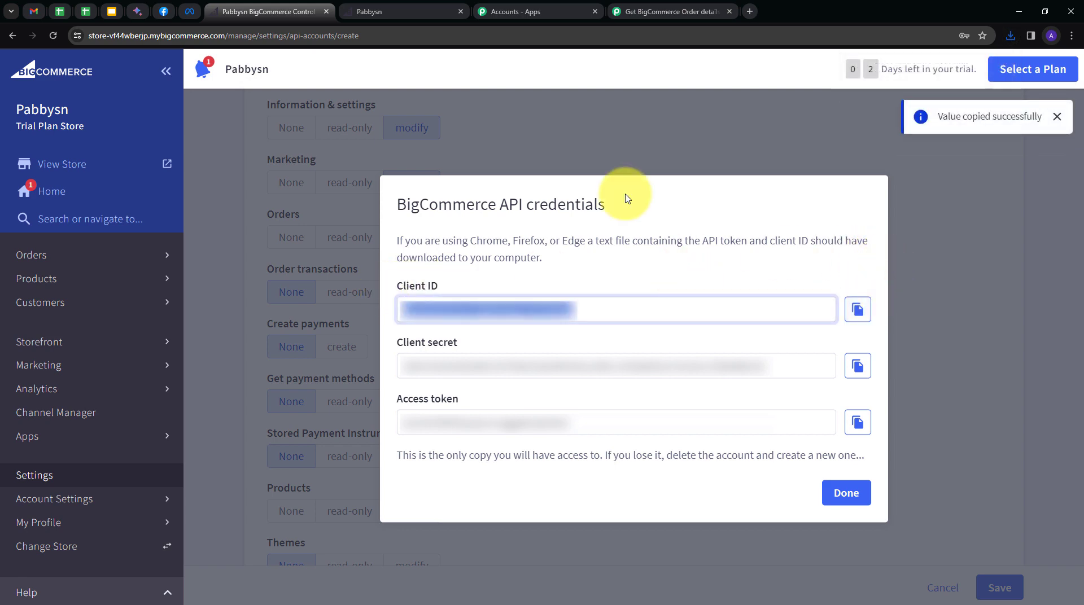
# Paste the BigCommerce Client ID and Access Token into the Pabbly connection form.
pyautogui.click(655, 11)
pyautogui.click(579, 241)
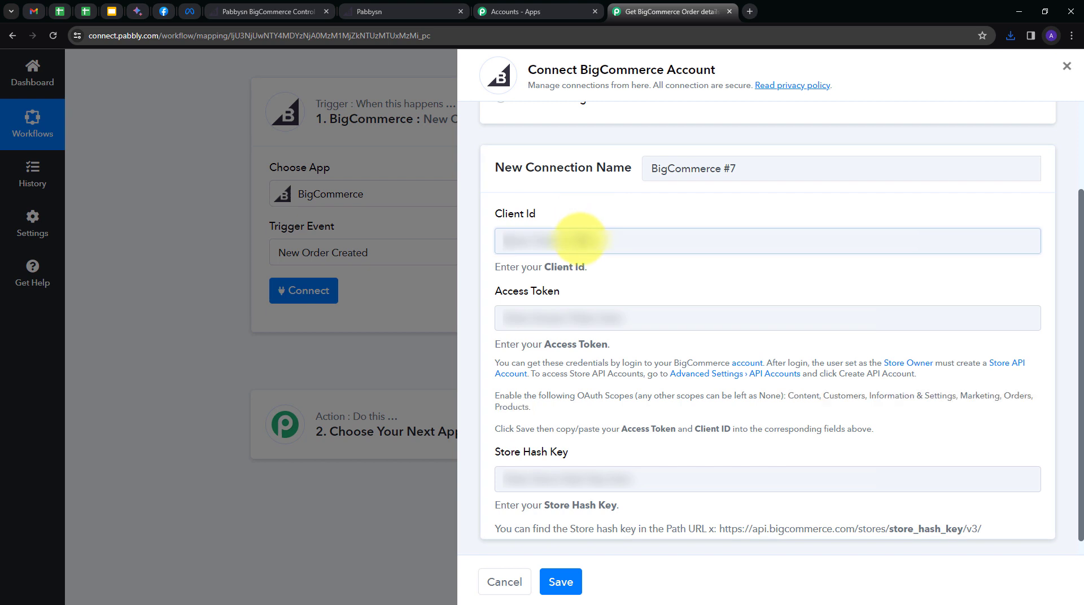
pyautogui.hotkey('ctrl', 'v')
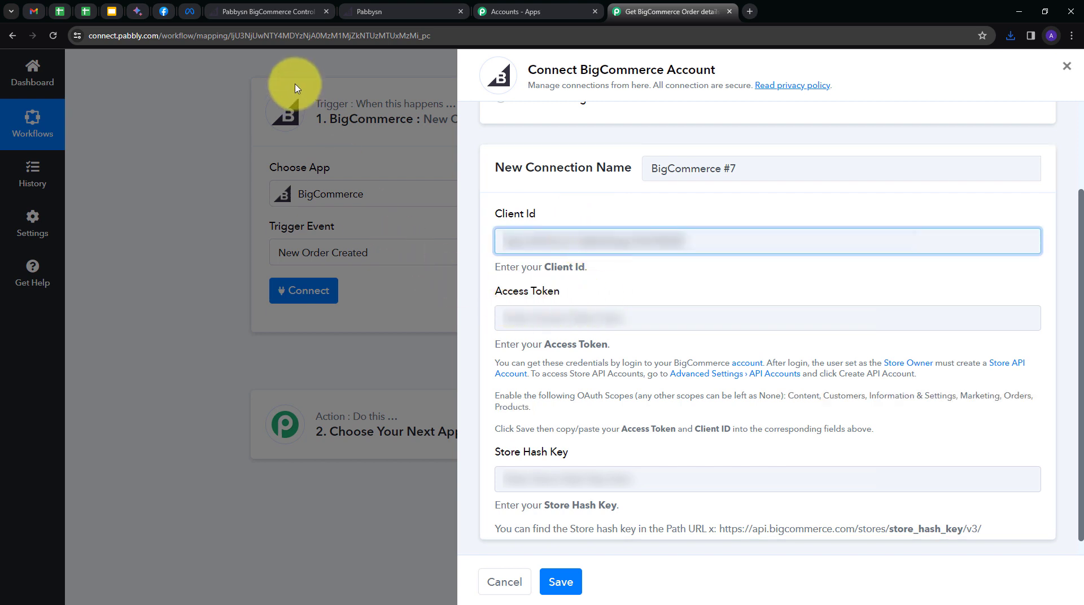
pyautogui.click(267, 17)
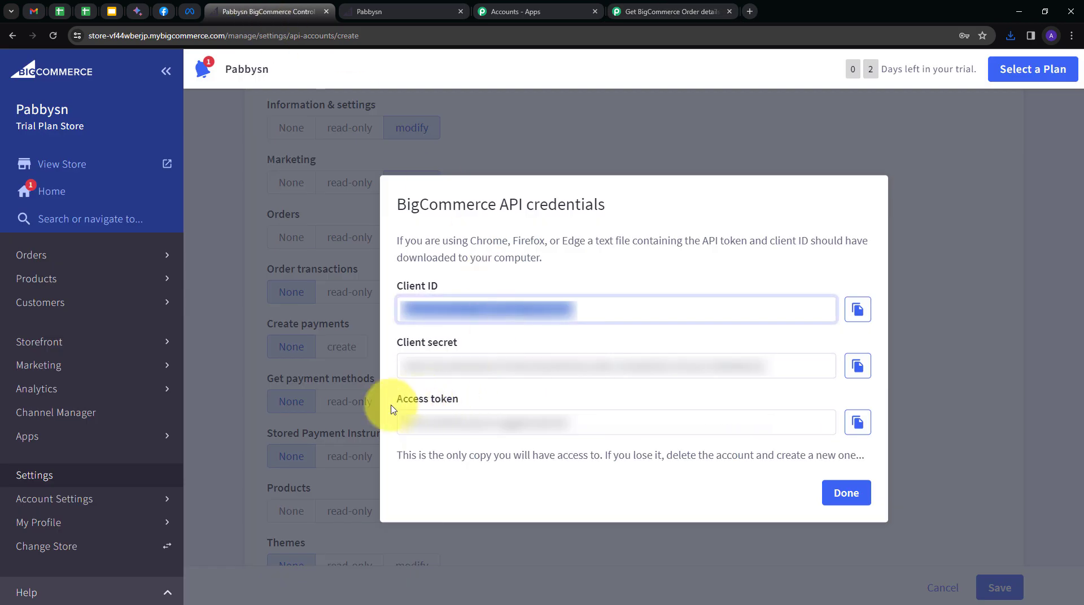
pyautogui.click(858, 422)
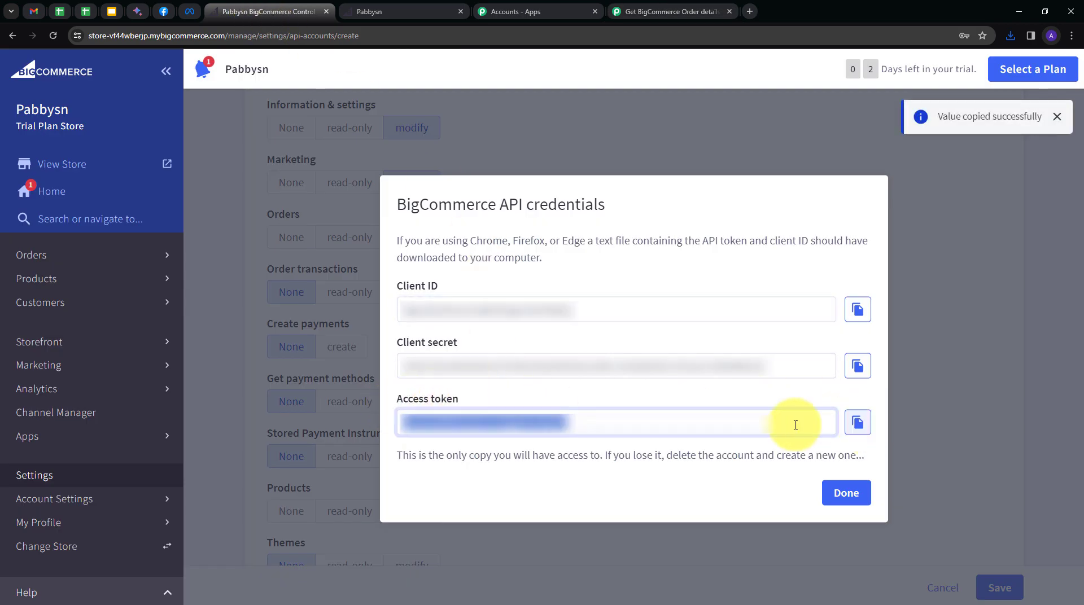
pyautogui.click(658, 12)
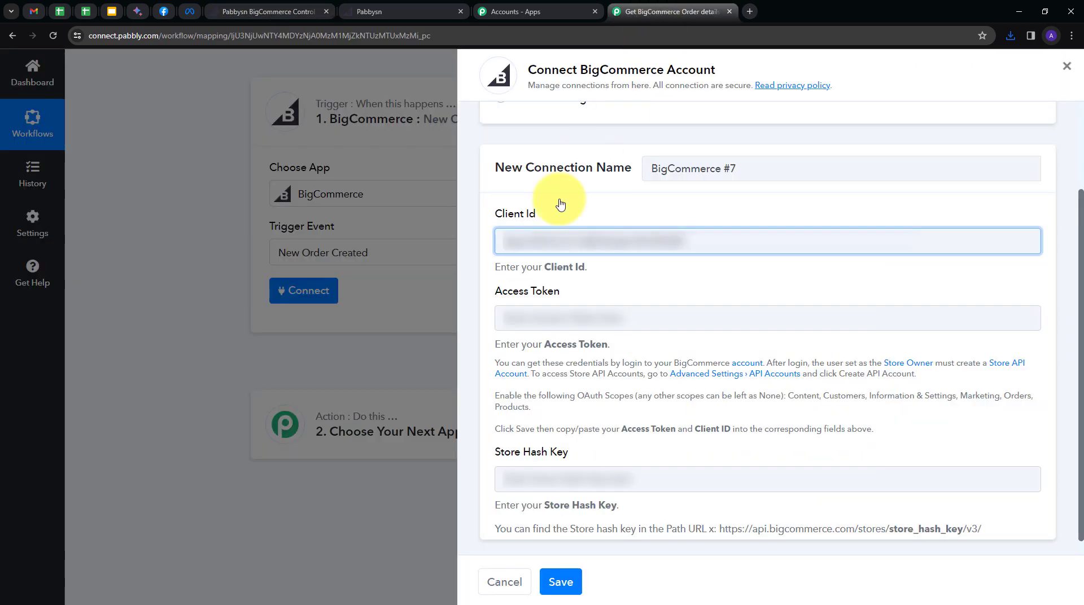
pyautogui.click(542, 330)
pyautogui.hotkey('ctrl', 'v')
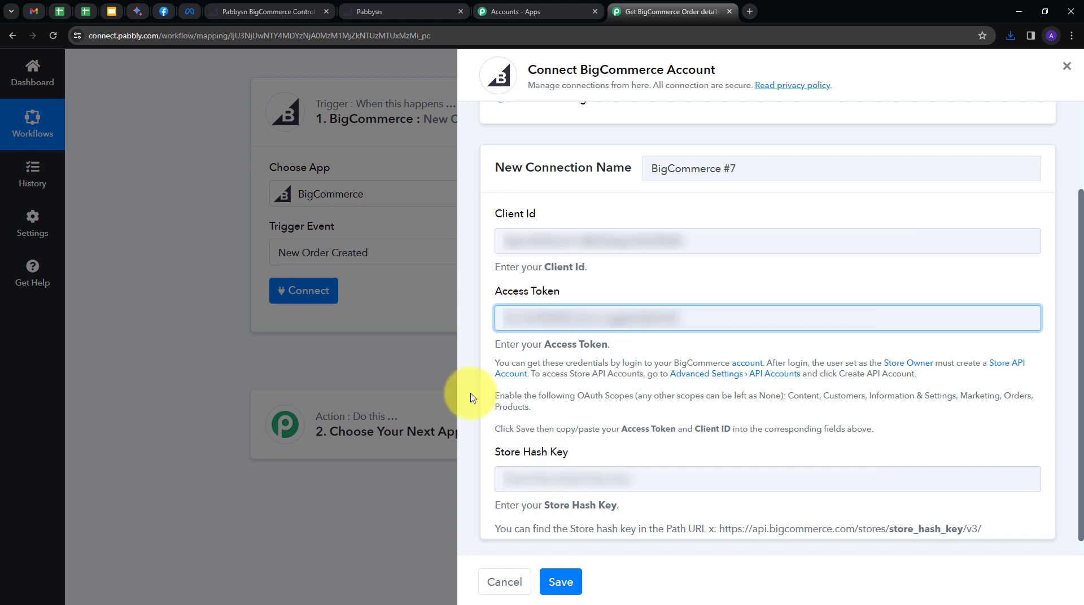
# Copy the store hash from the admin URL into Store Hash Key and save the connection.
pyautogui.click(257, 11)
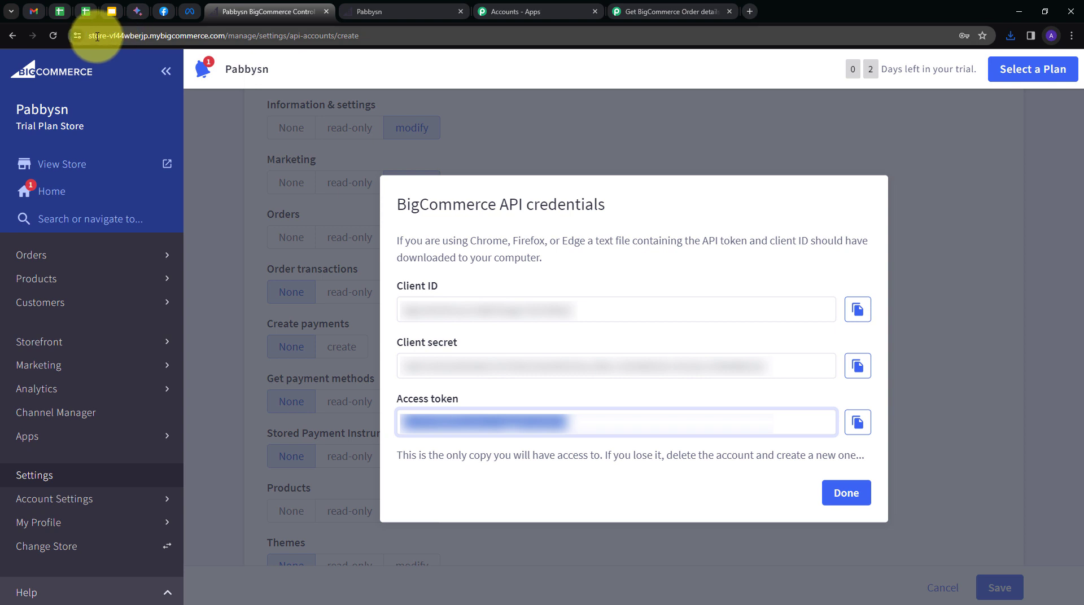
pyautogui.click(138, 36)
pyautogui.doubleClick(139, 36)
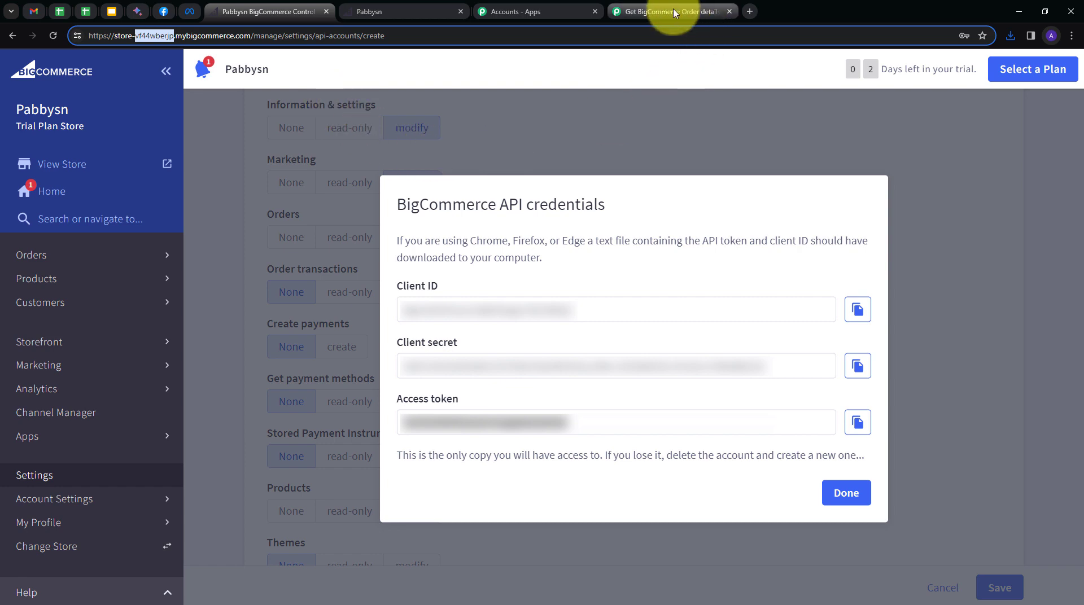
pyautogui.click(643, 11)
pyautogui.click(562, 486)
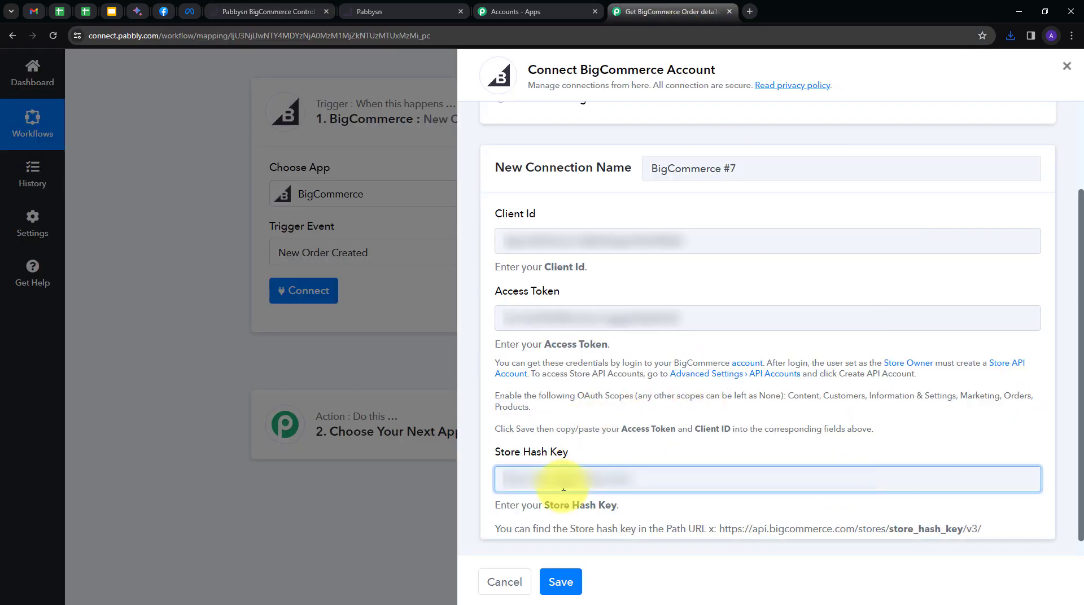
pyautogui.hotkey('ctrl', 'v')
pyautogui.click(562, 582)
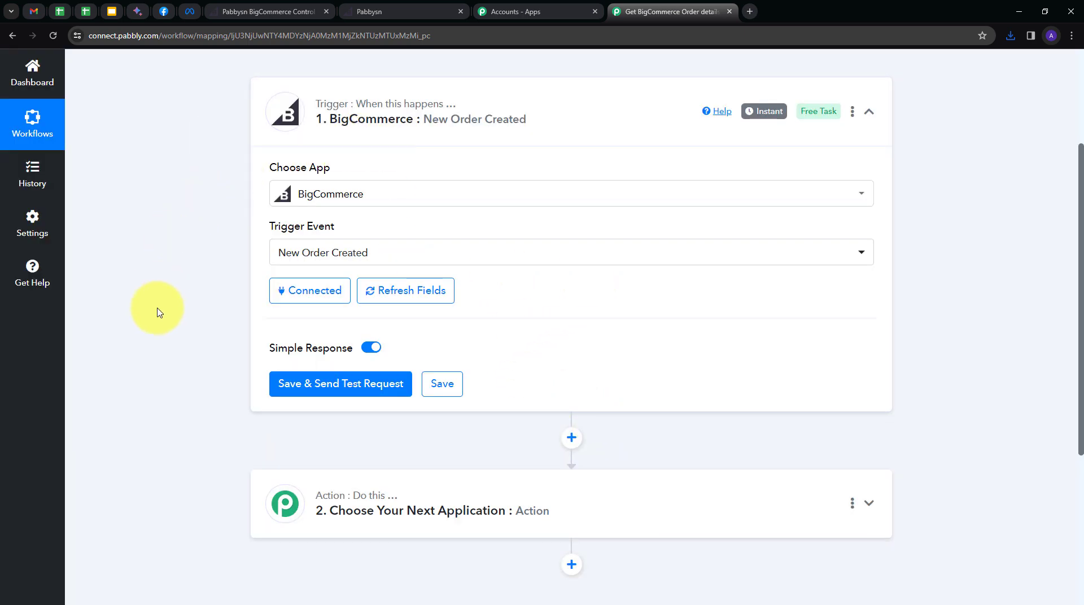
# Save the trigger and send a test request so it waits for a new order.
pyautogui.click(324, 389)
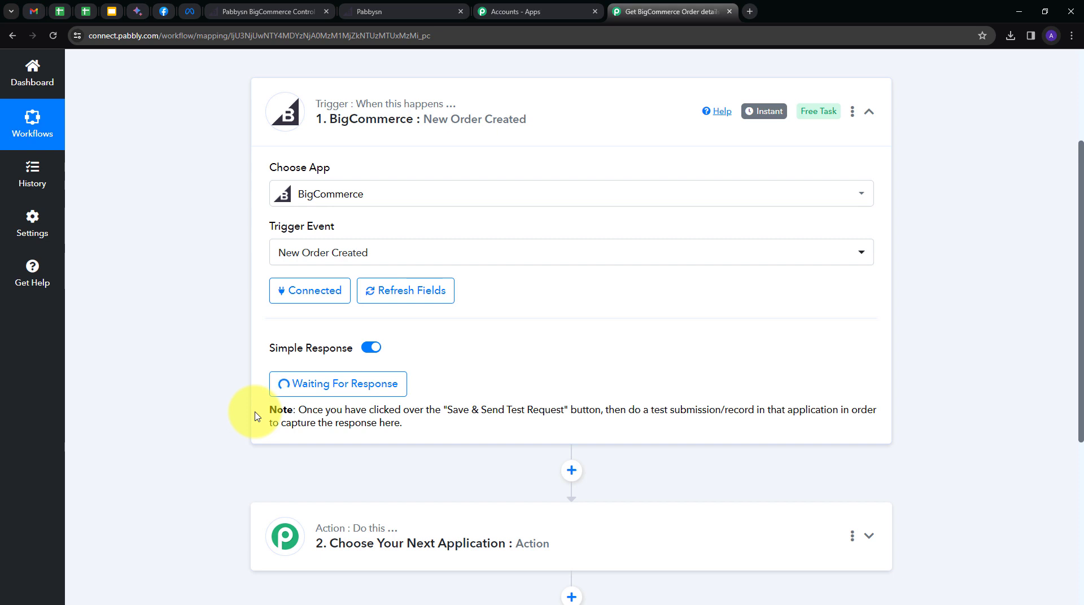
# Add one Python Course and two PHP Courses to the cart and proceed to checkout.
pyautogui.click(423, 12)
pyautogui.scroll(4, 851, 271)
pyautogui.scroll(-6, 823, 271)
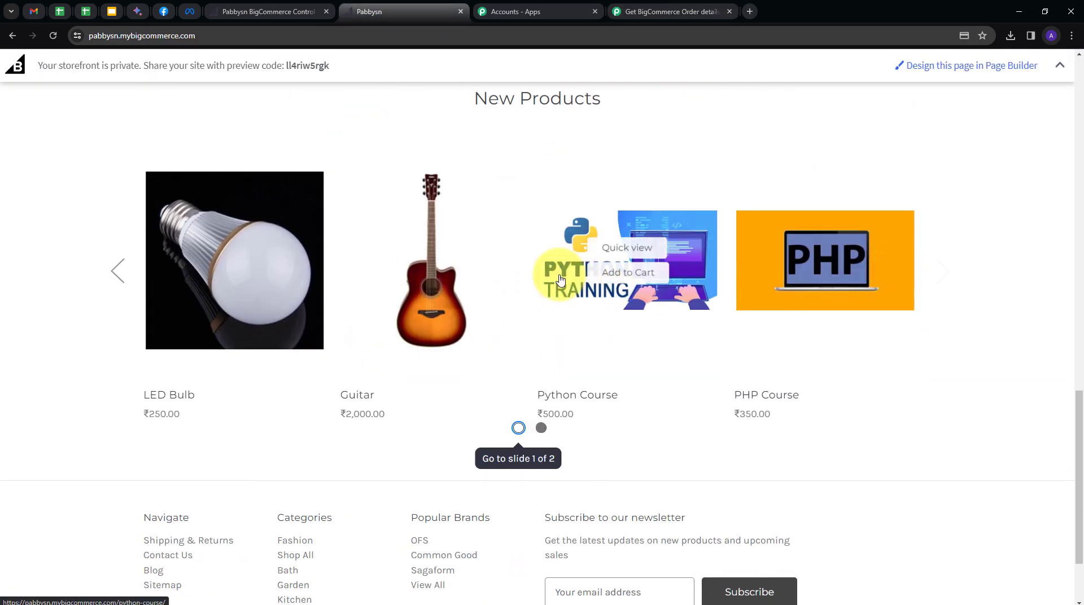
pyautogui.scroll(2, 672, 248)
pyautogui.scroll(-1, 675, 294)
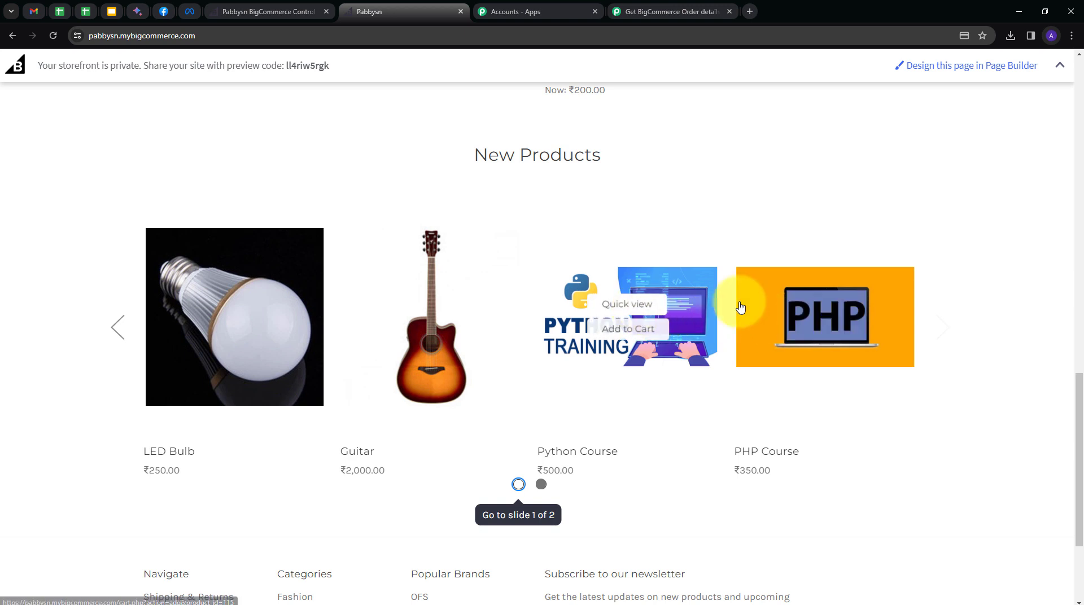
pyautogui.click(634, 329)
pyautogui.click(825, 338)
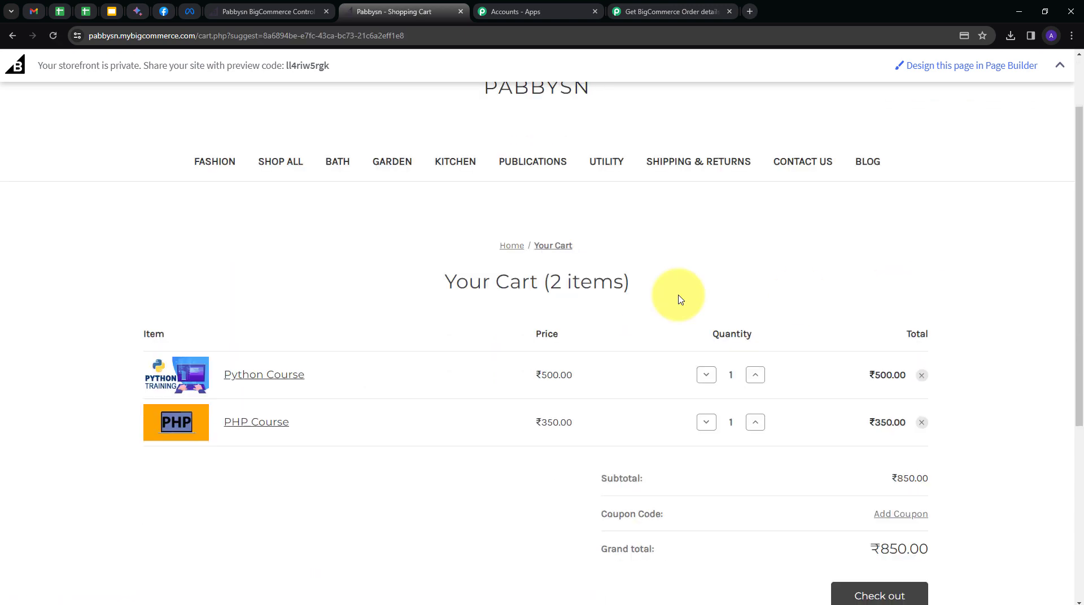
pyautogui.scroll(-1, 680, 298)
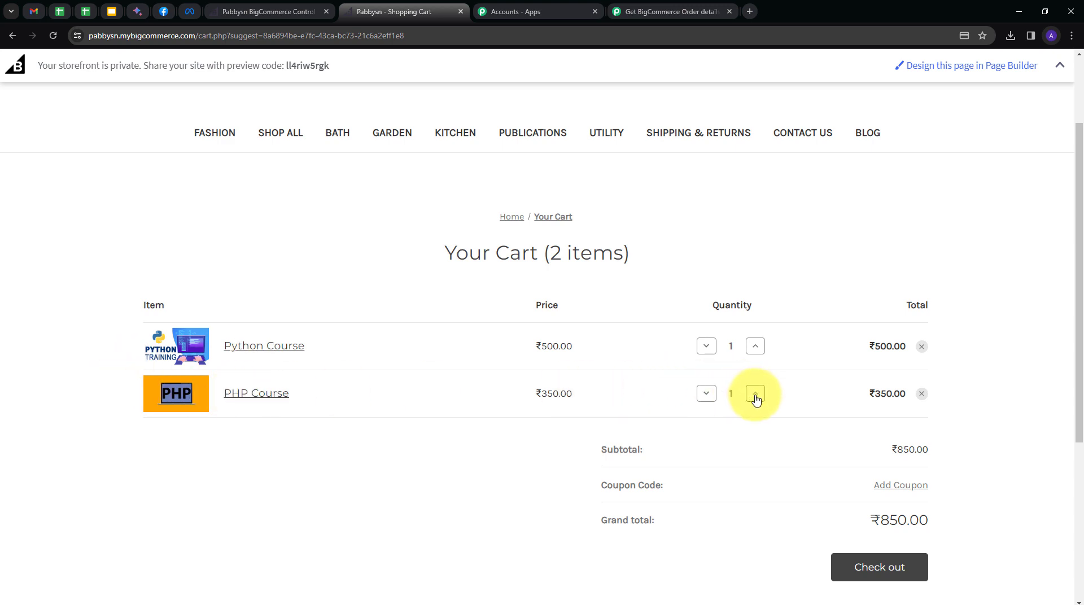
pyautogui.click(755, 394)
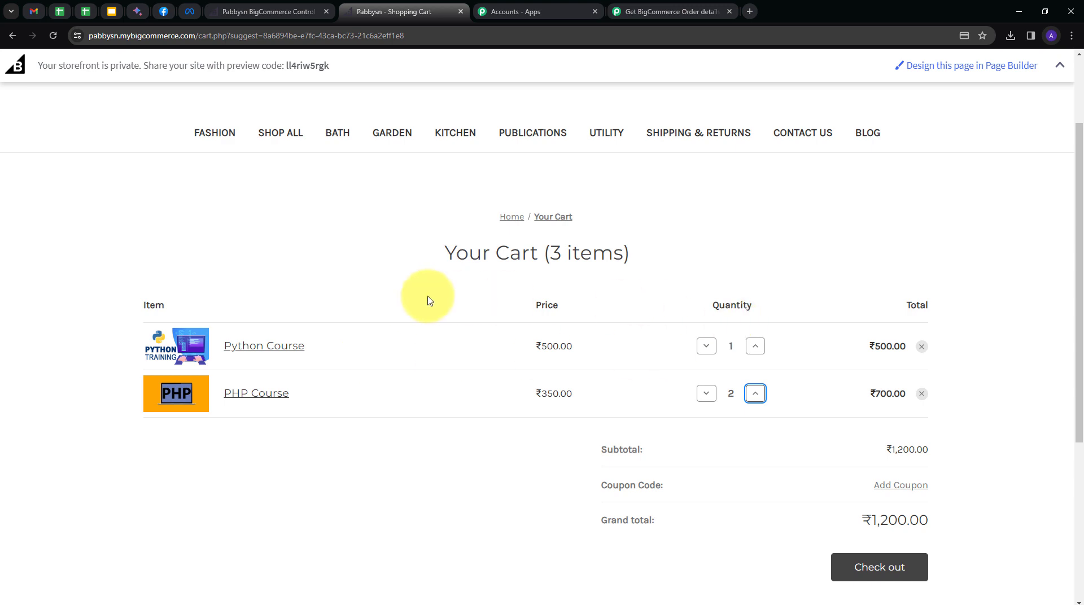
pyautogui.scroll(-1, 677, 300)
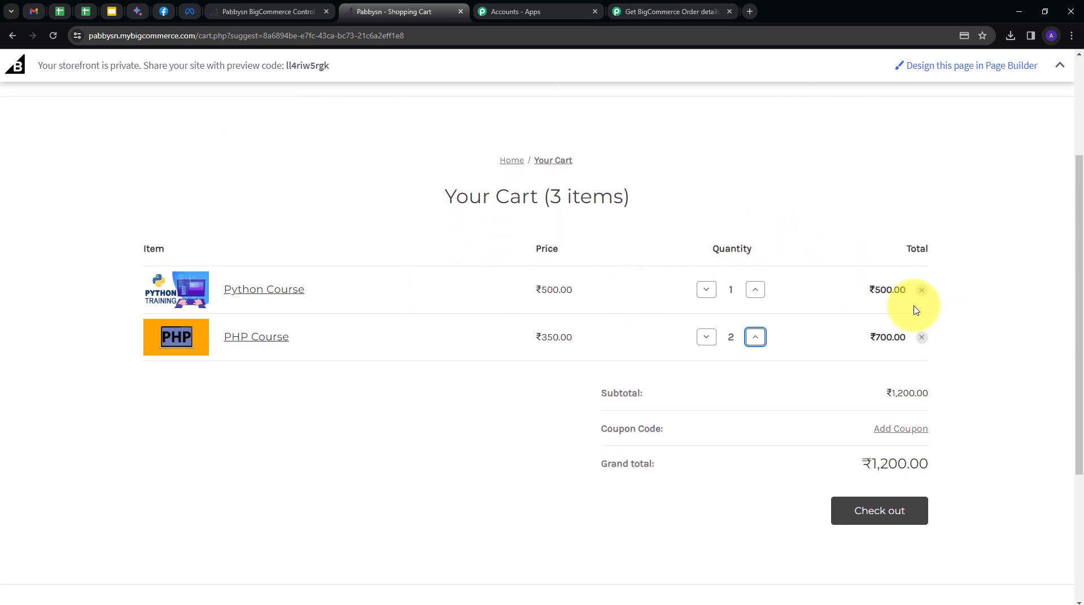
pyautogui.click(910, 511)
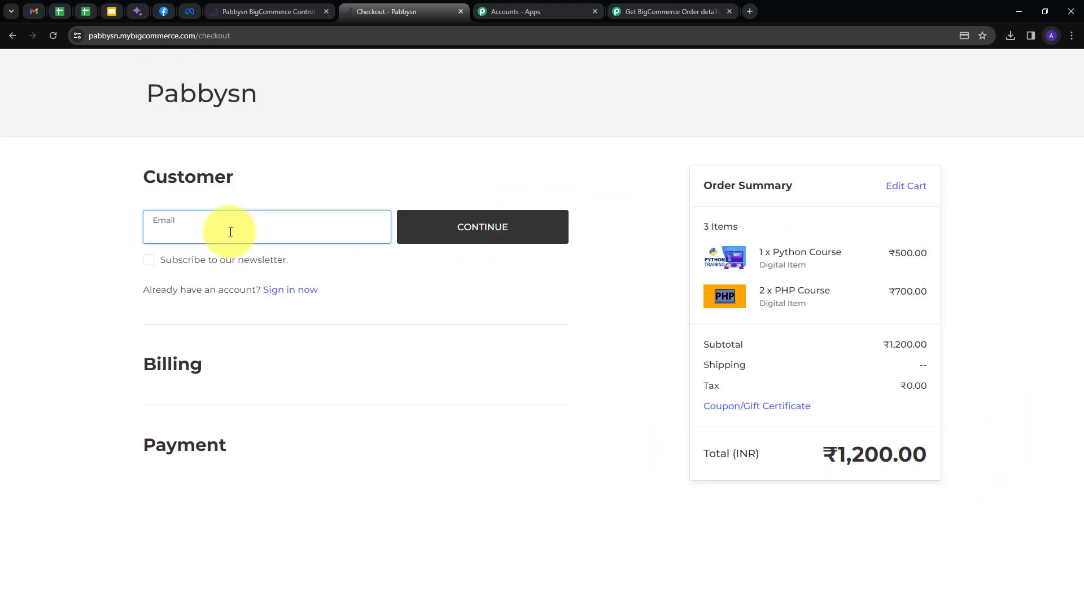
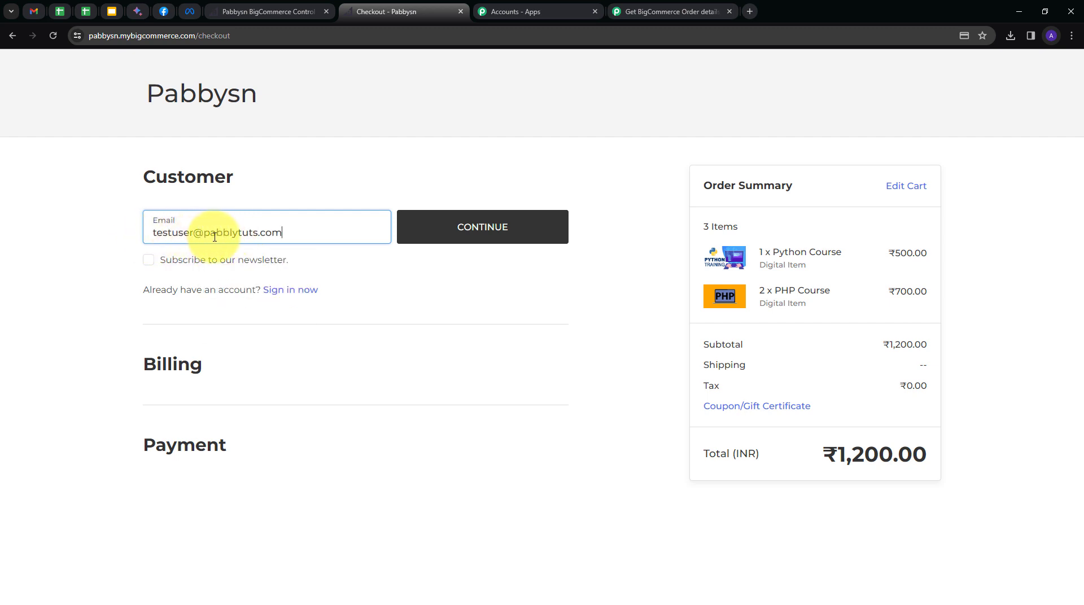
# Enter the customer's e-mail and fill in the billing first and last name.
pyautogui.click(486, 240)
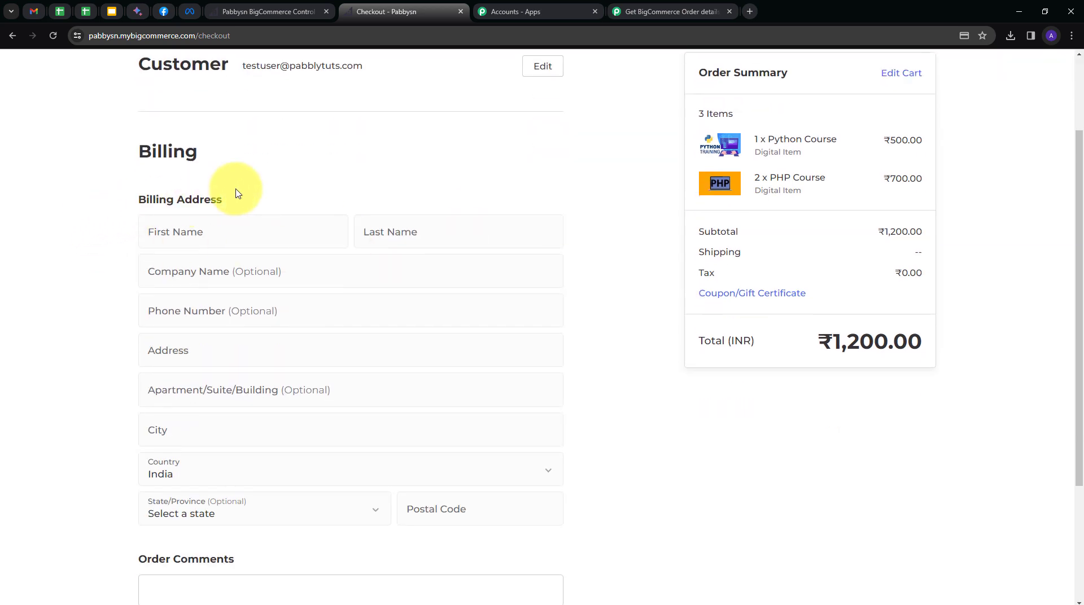
pyautogui.scroll(-1, 395, 180)
pyautogui.click(231, 177)
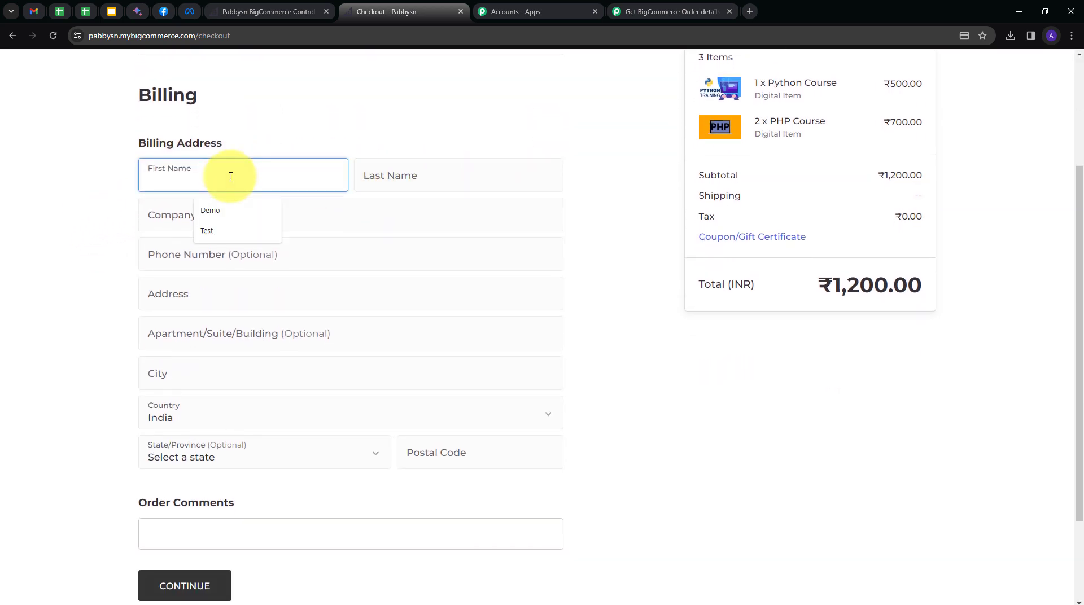
pyautogui.press('Down')
pyautogui.press('Down')
pyautogui.press('Tab')
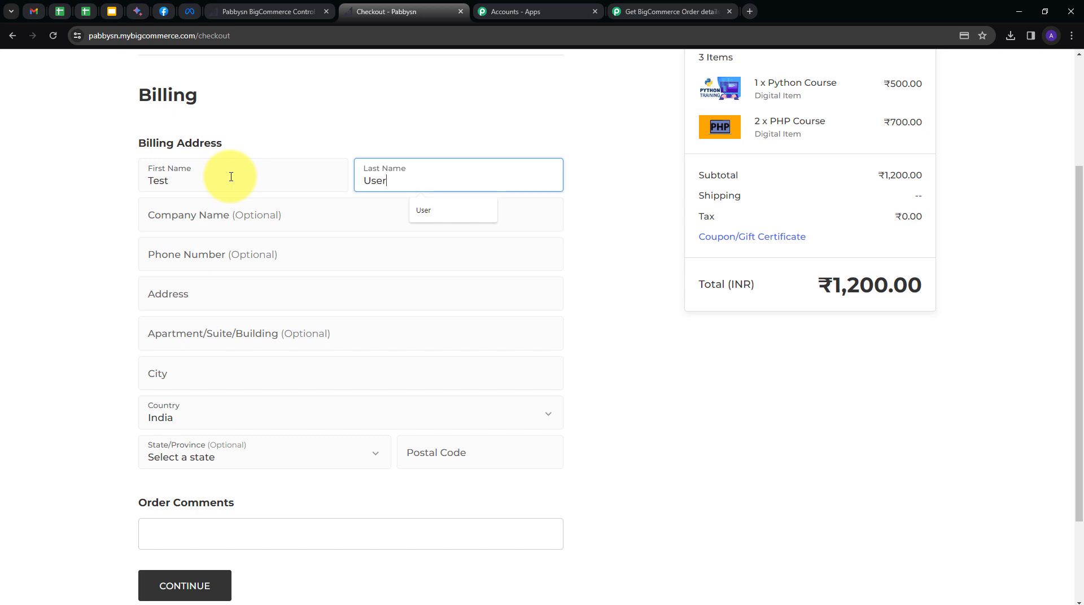
pyautogui.press('Tab')
pyautogui.click(83, 237)
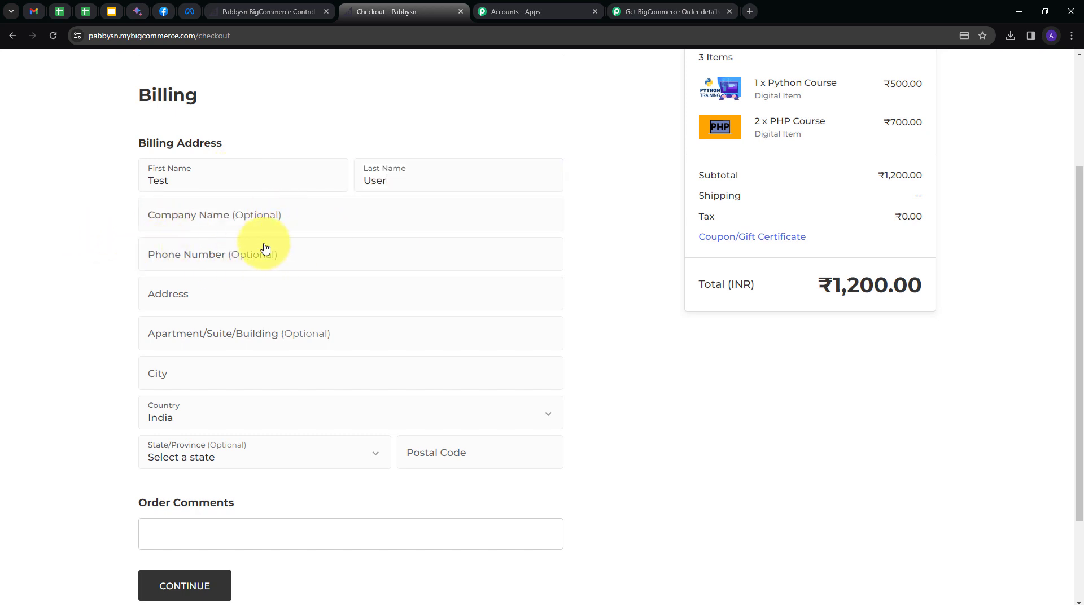
# Enter street 'Random', city Indore and postal code 111111, then continue to payment.
pyautogui.click(189, 303)
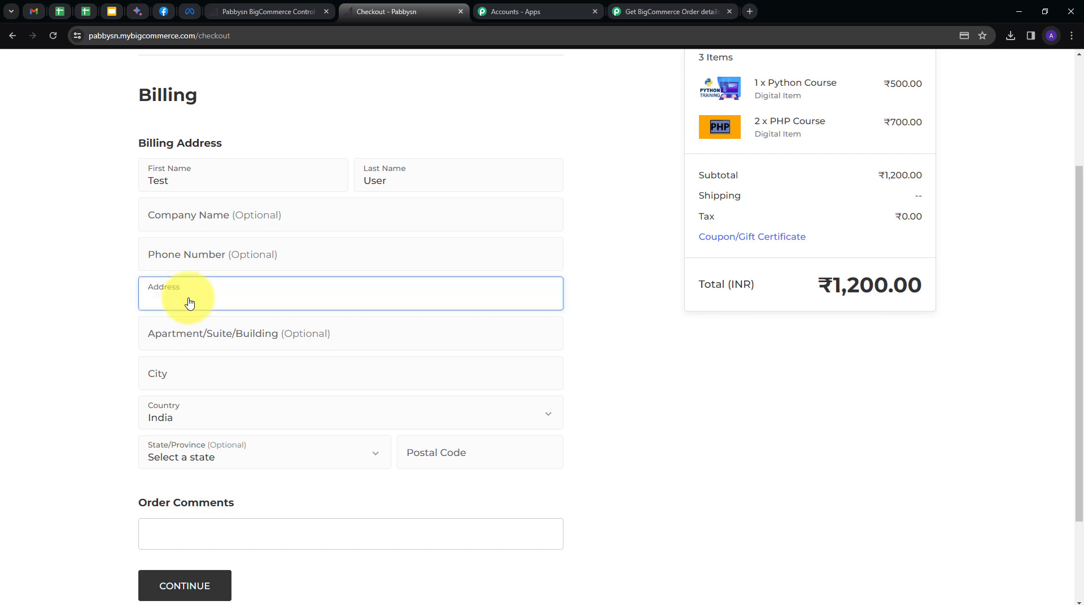
pyautogui.write('Random')
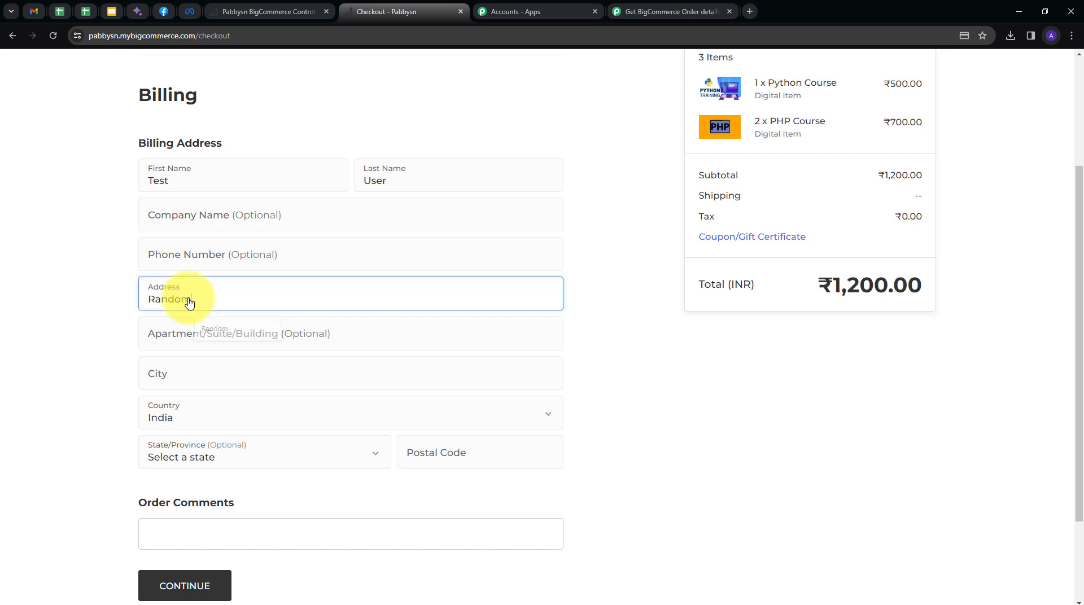
pyautogui.click(180, 381)
pyautogui.write('Ind')
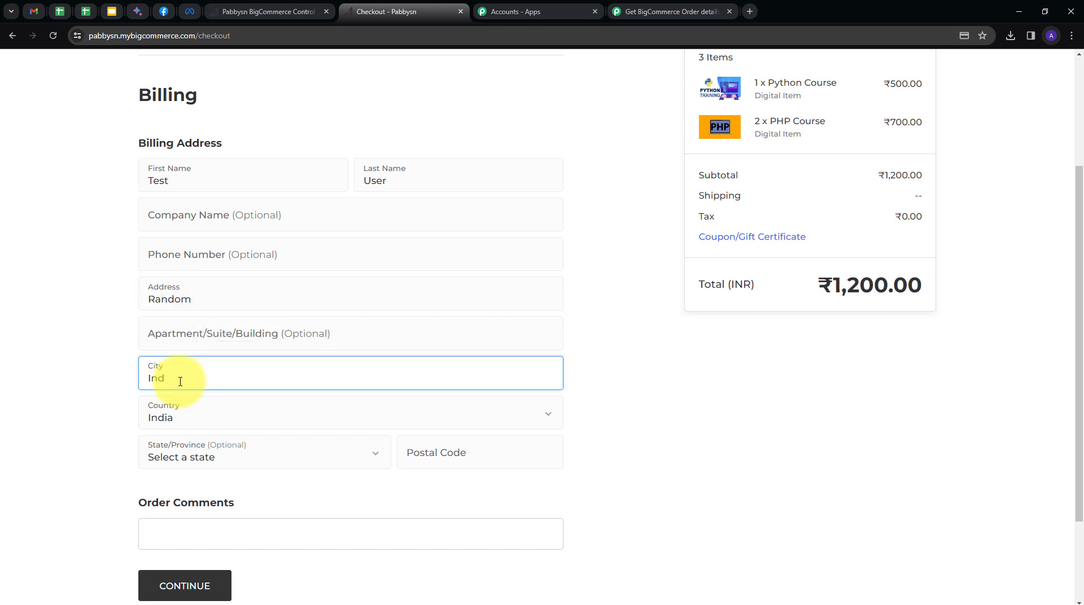
pyautogui.write('ore')
pyautogui.scroll(-1, 439, 407)
pyautogui.click(440, 406)
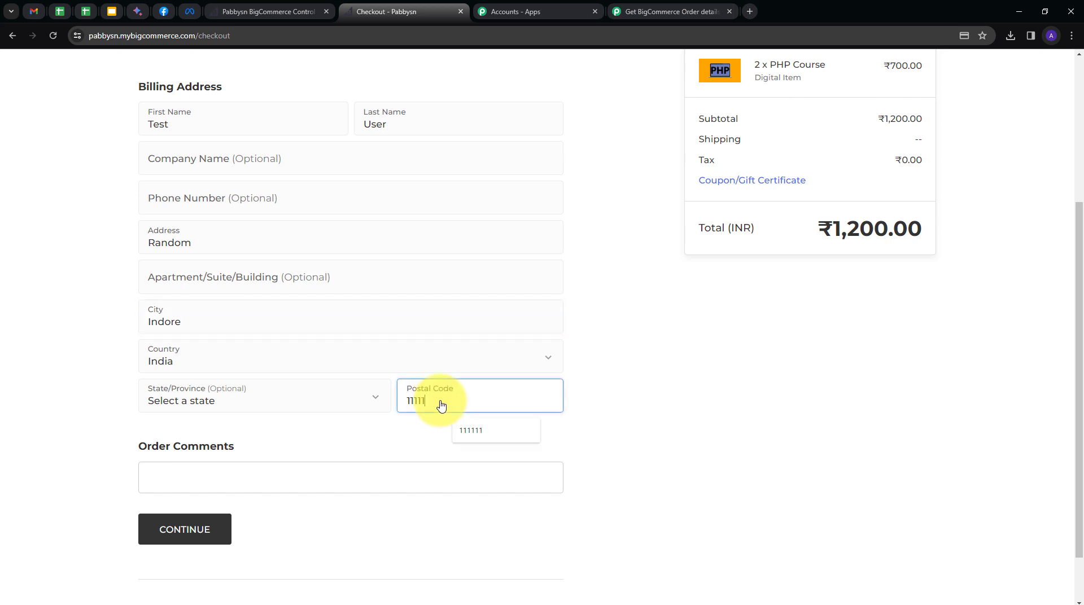
pyautogui.click(184, 529)
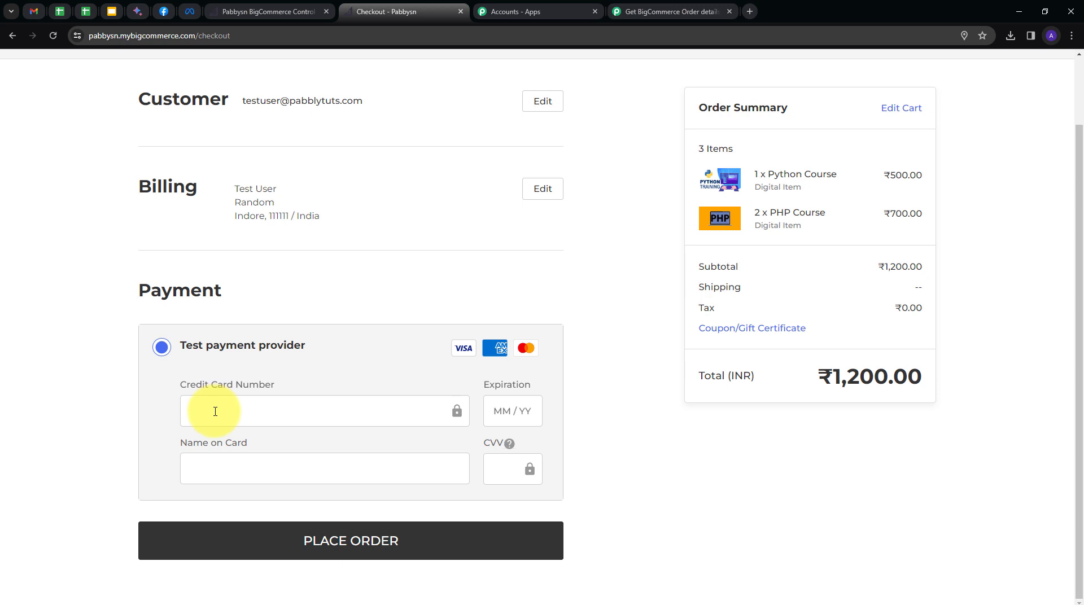
# Pay with the test card details (expiry 02/26), place the order, and select the order number.
pyautogui.write('11111111111111')
pyautogui.click(505, 411)
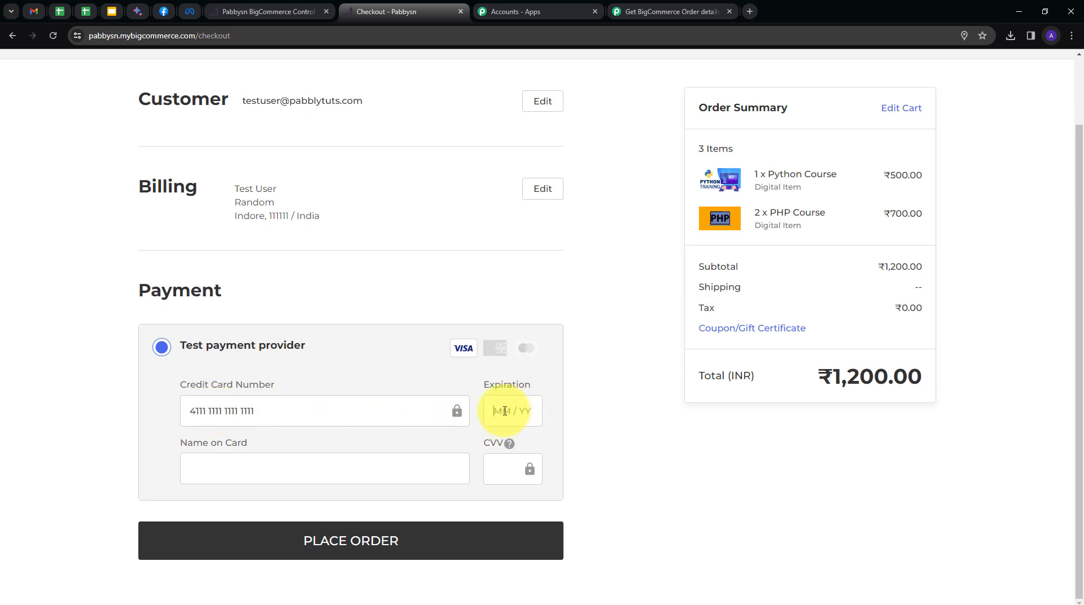
pyautogui.write('02 / 26')
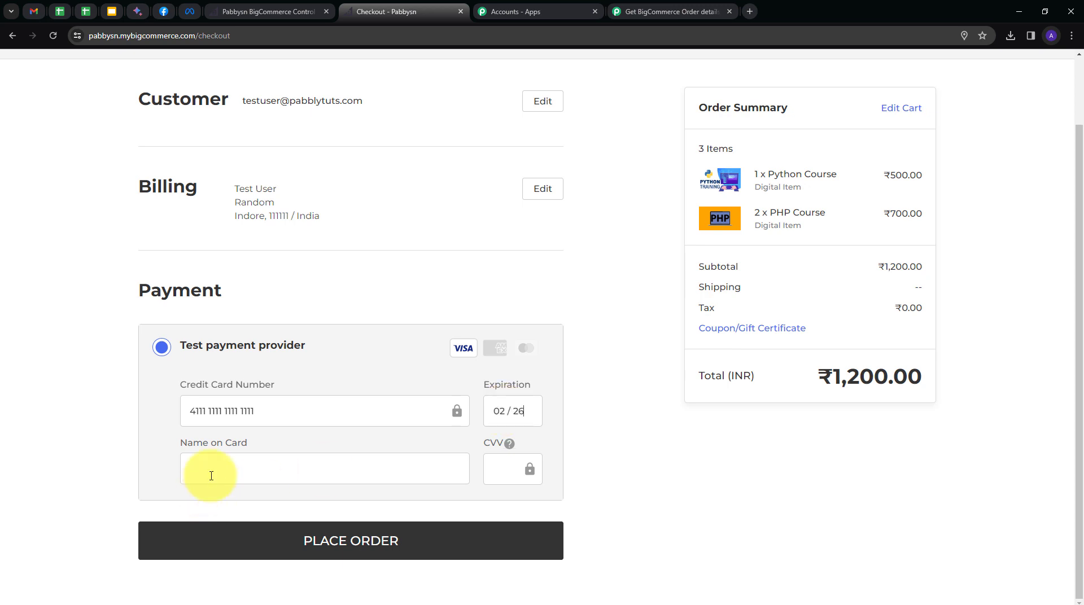
pyautogui.click(212, 475)
pyautogui.write('Te')
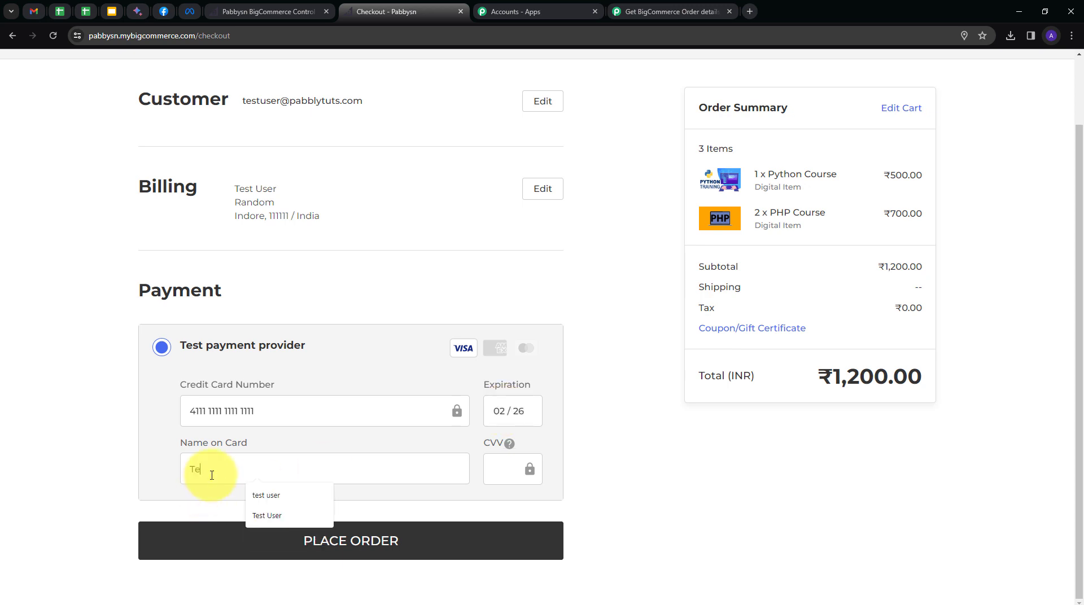
pyautogui.write('st User')
pyautogui.click(505, 473)
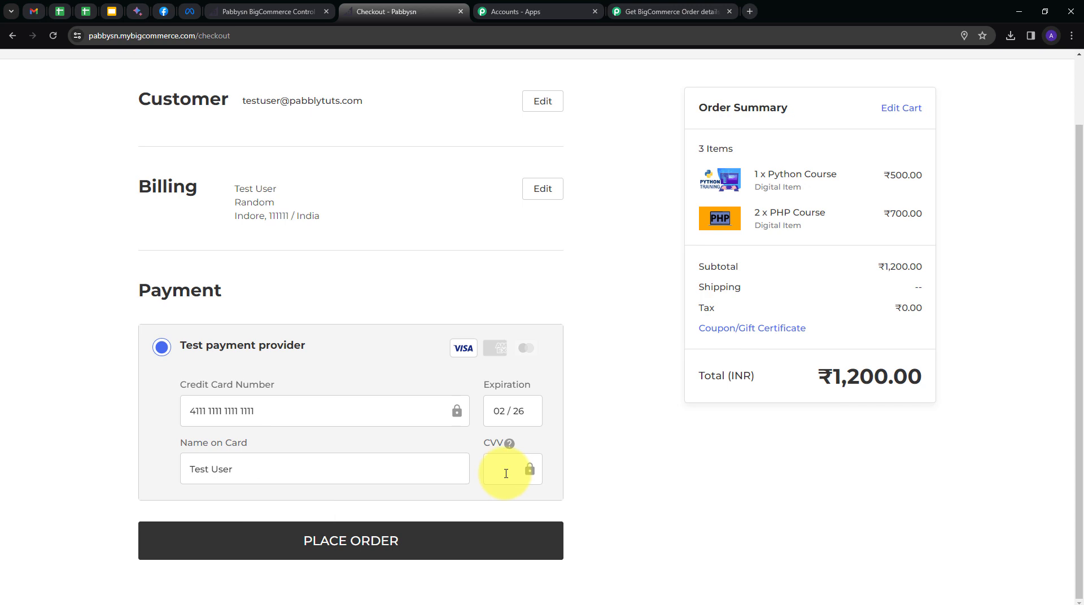
pyautogui.write('123')
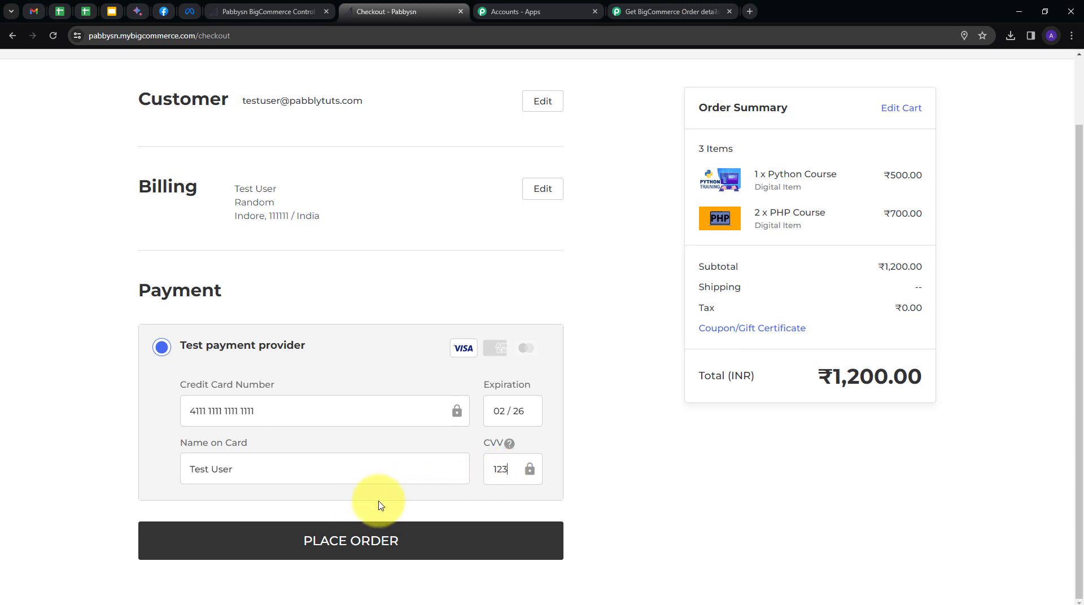
pyautogui.click(374, 537)
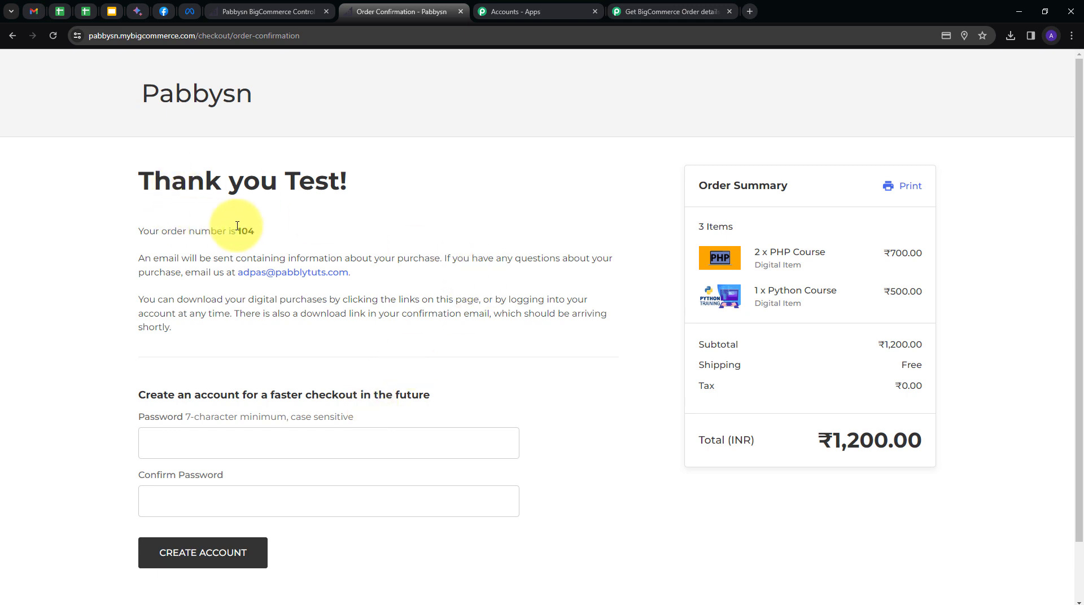
pyautogui.moveTo(238, 232); pyautogui.dragTo(260, 233)
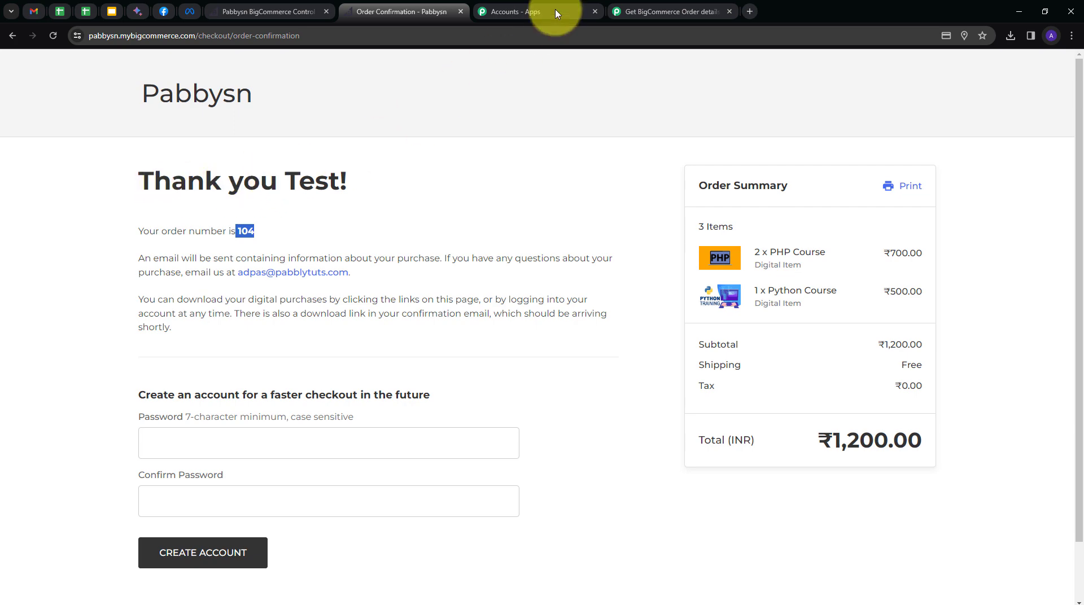
# Back in the workflow, confirm the New Order Created trigger's response and select the order's Data Id.
pyautogui.click(635, 11)
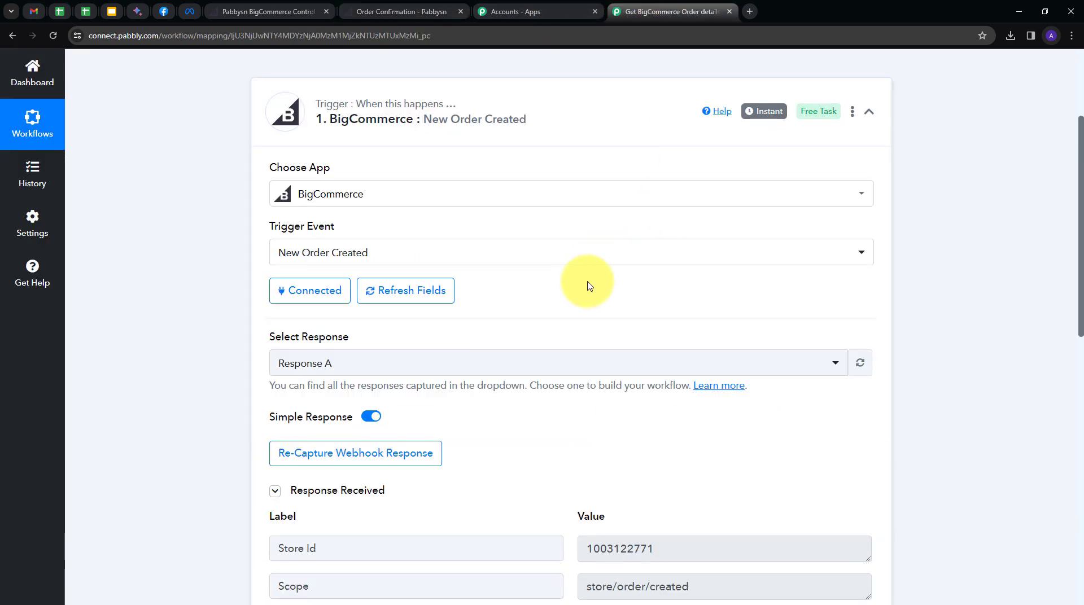
pyautogui.scroll(-2, 963, 318)
pyautogui.scroll(-3, 964, 318)
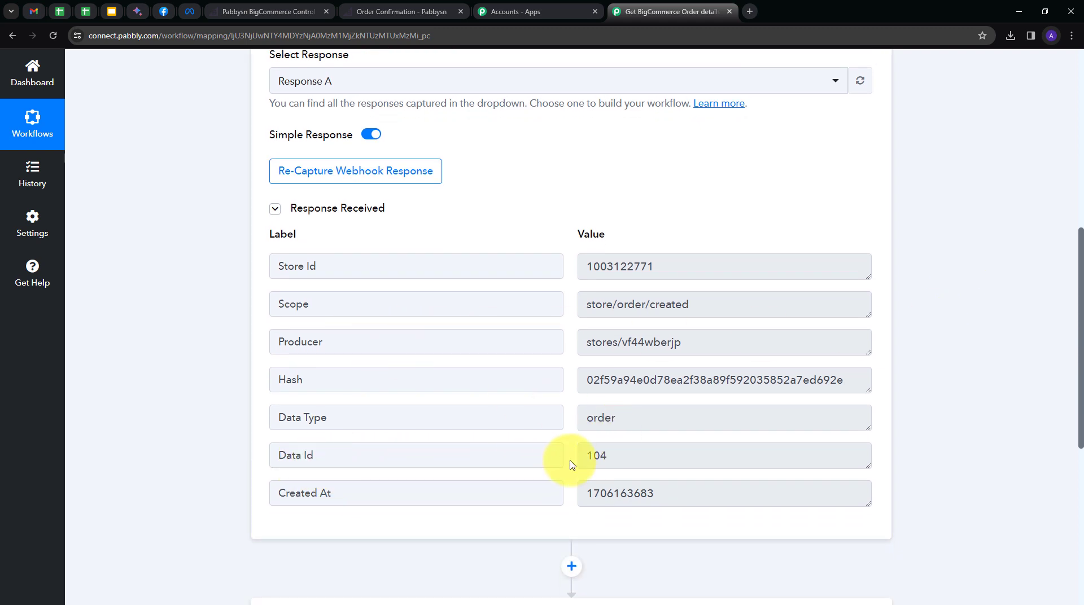
pyautogui.moveTo(581, 458); pyautogui.dragTo(628, 455)
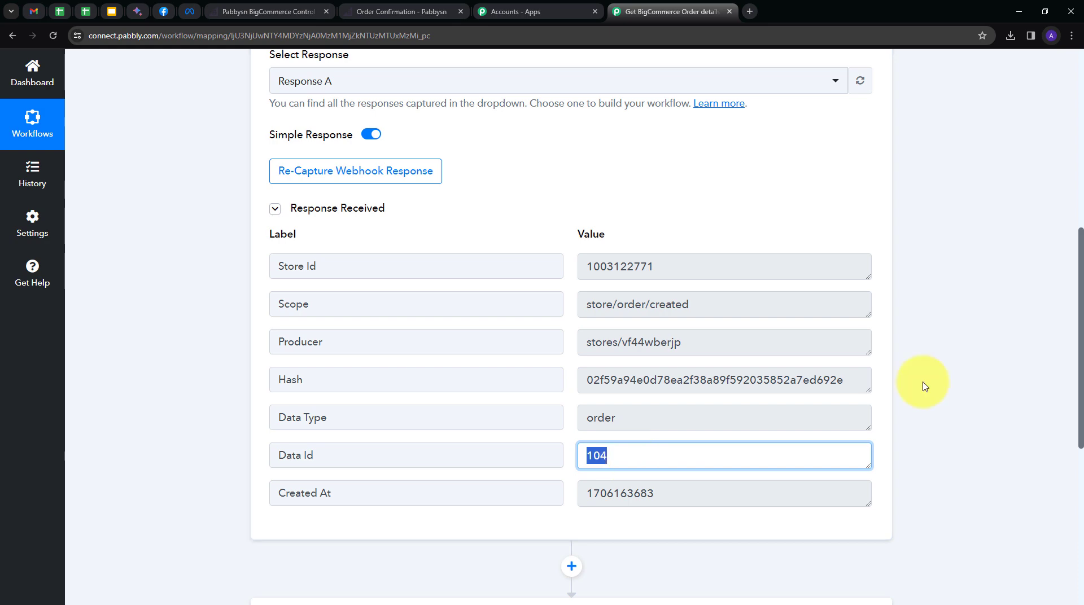
pyautogui.scroll(-5, 927, 353)
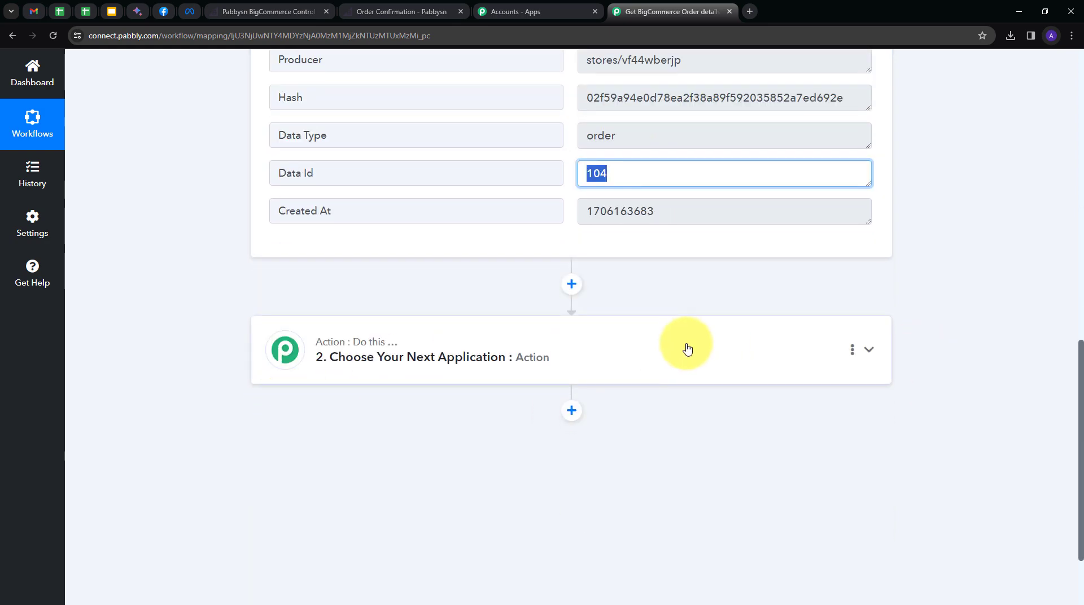
# Make the next step a BigCommerce action, searched as 'Bigc', with the Get Order By Id event.
pyautogui.click(687, 346)
pyautogui.scroll(4, 416, 374)
pyautogui.click(361, 303)
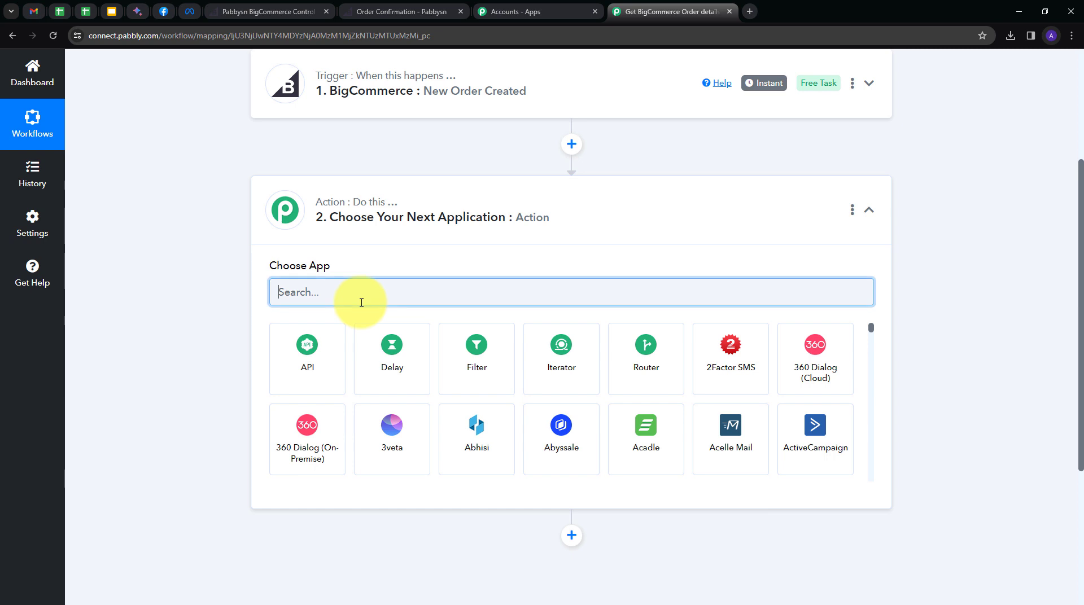
pyautogui.write('Bigc')
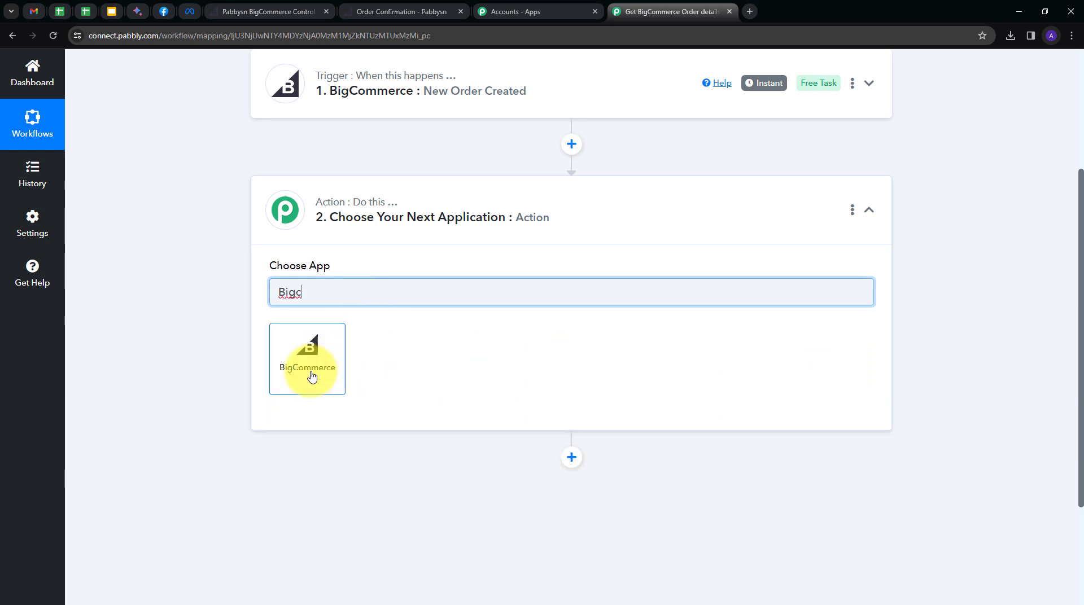
pyautogui.click(310, 364)
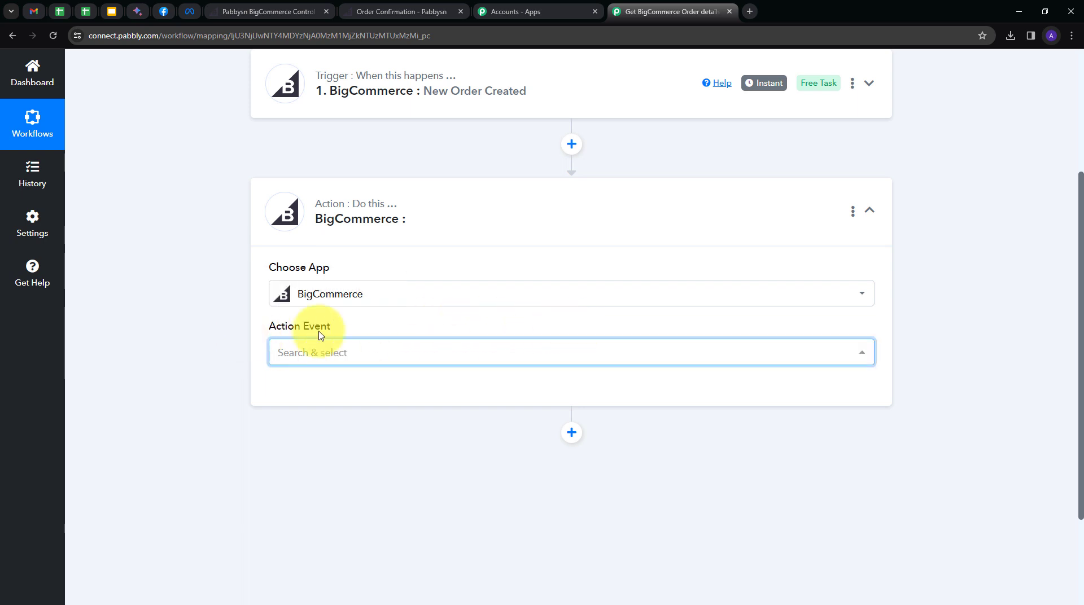
pyautogui.click(482, 356)
pyautogui.scroll(-3, 427, 263)
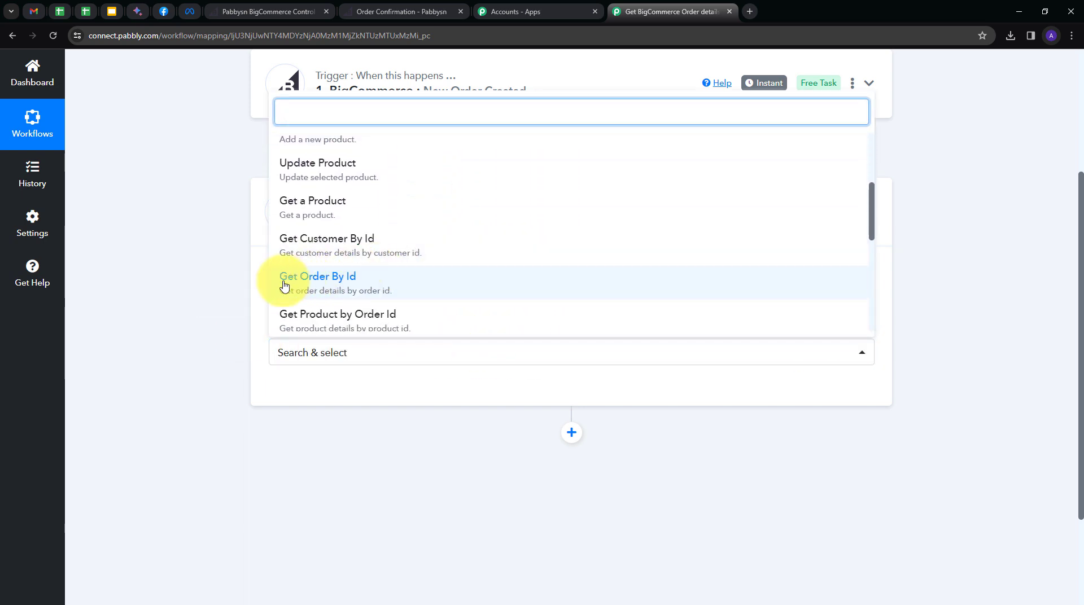
pyautogui.click(344, 284)
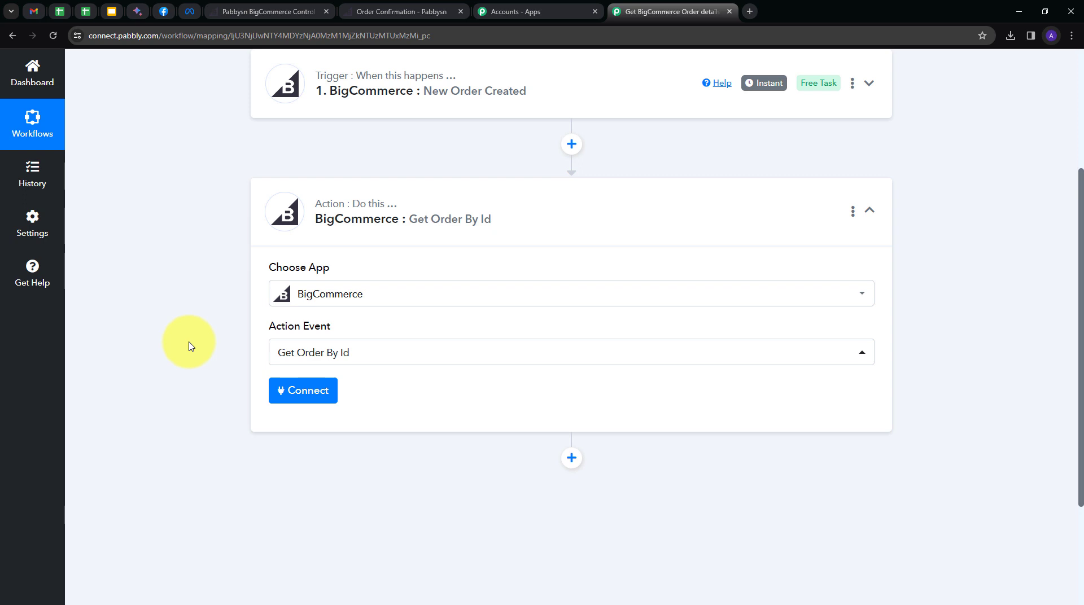
pyautogui.click(309, 392)
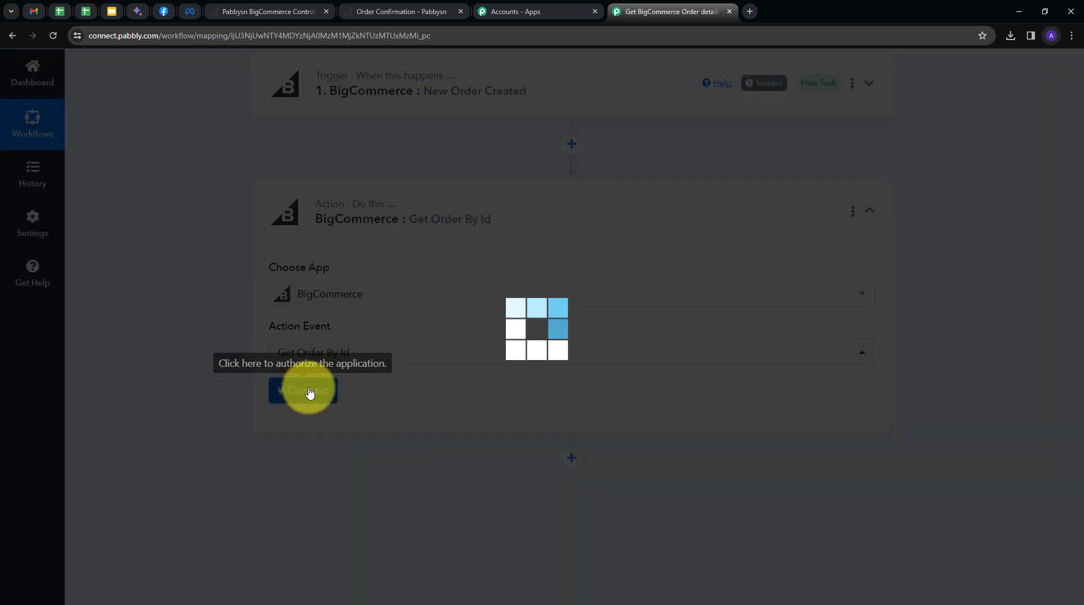
# Connect the Get Order By Id step through the existing BigCommerce #7 connection and save.
pyautogui.click(532, 188)
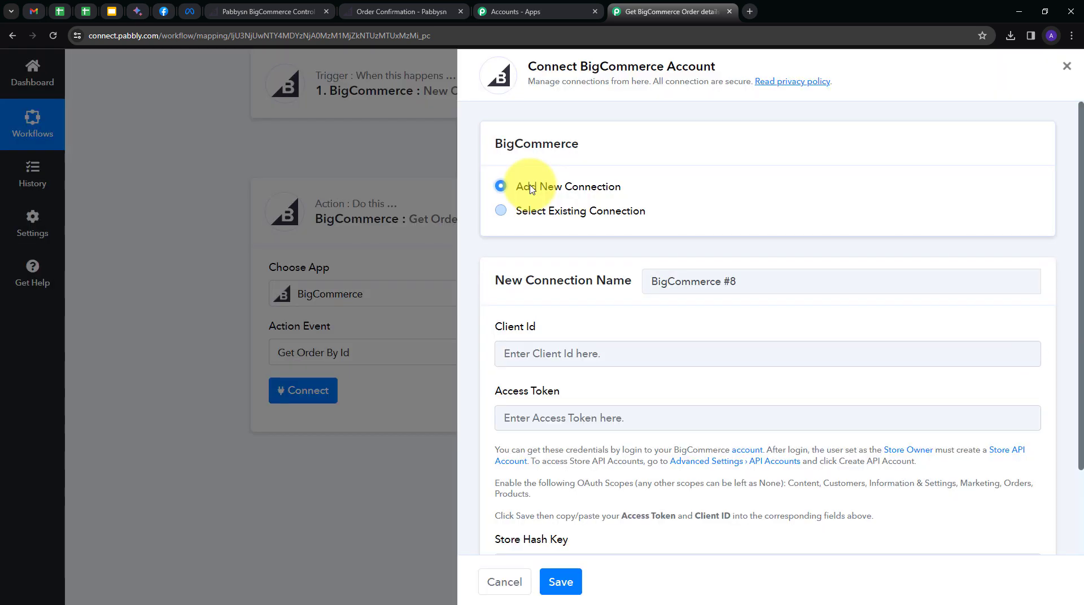
pyautogui.scroll(-2, 634, 303)
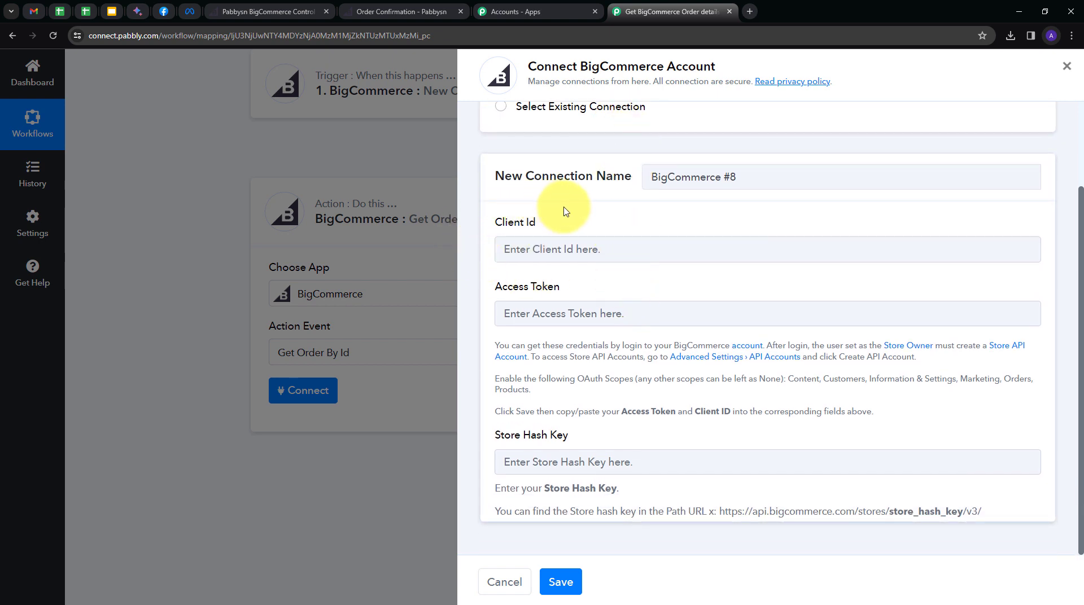
pyautogui.scroll(2, 604, 293)
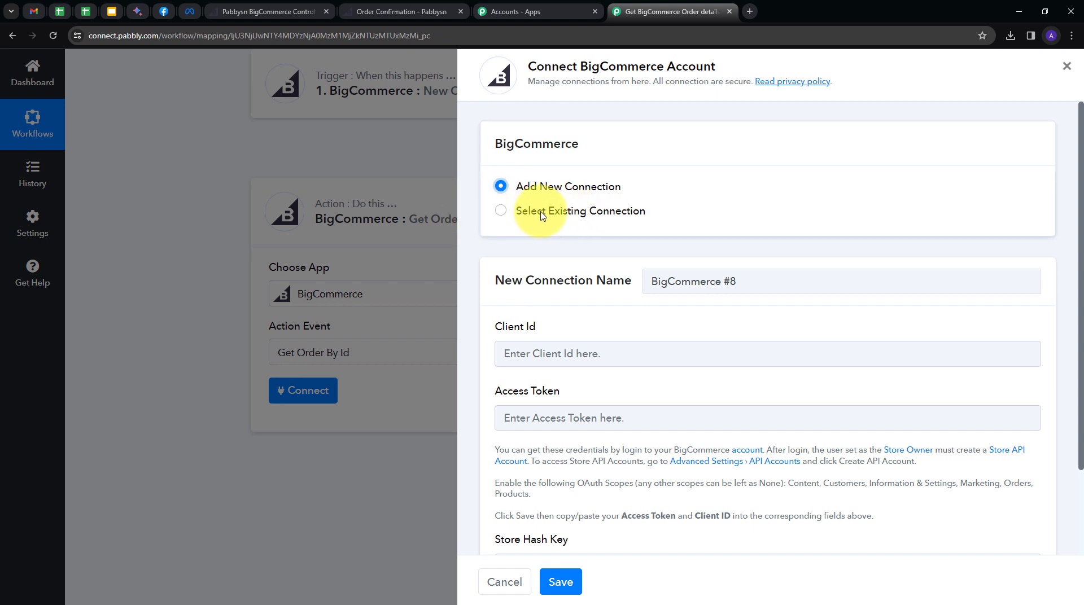
pyautogui.click(557, 212)
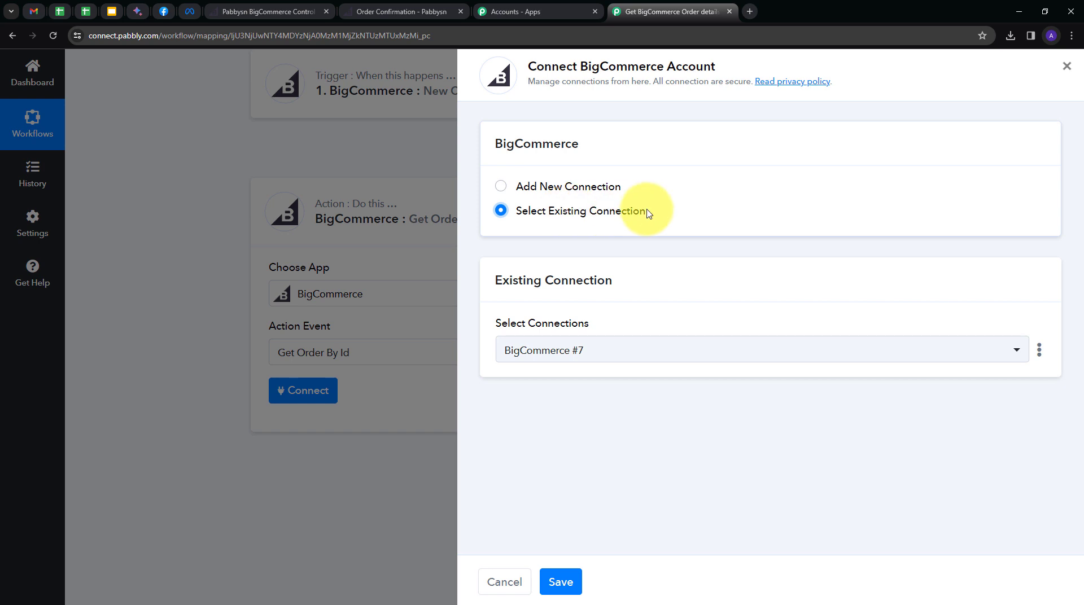
pyautogui.click(561, 581)
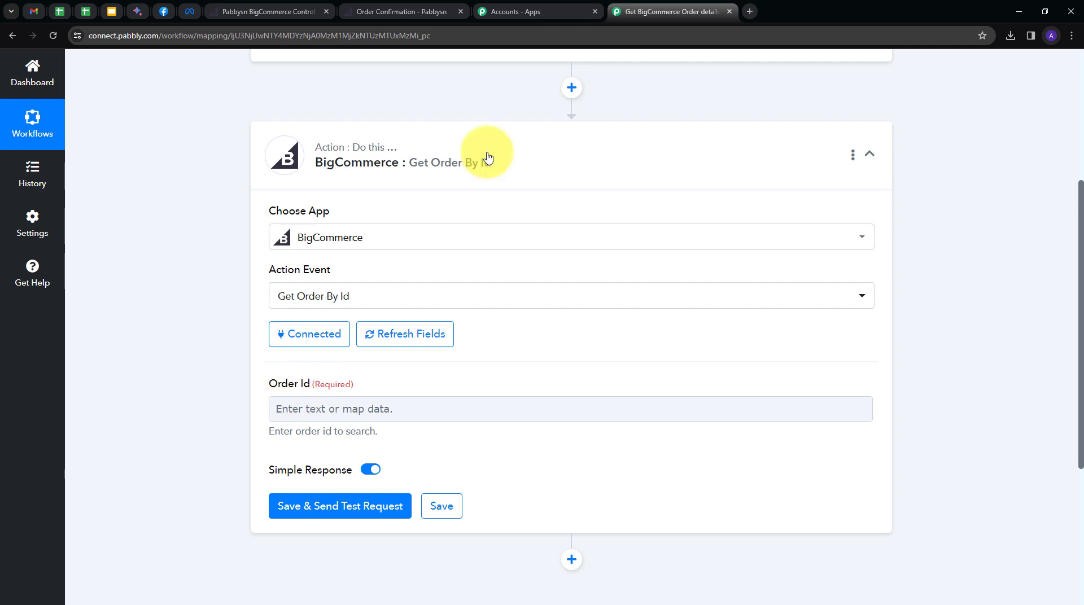
# Map Order Id to the New Order Created Data Id (104) and send a test request.
pyautogui.click(314, 407)
pyautogui.scroll(-1, 566, 380)
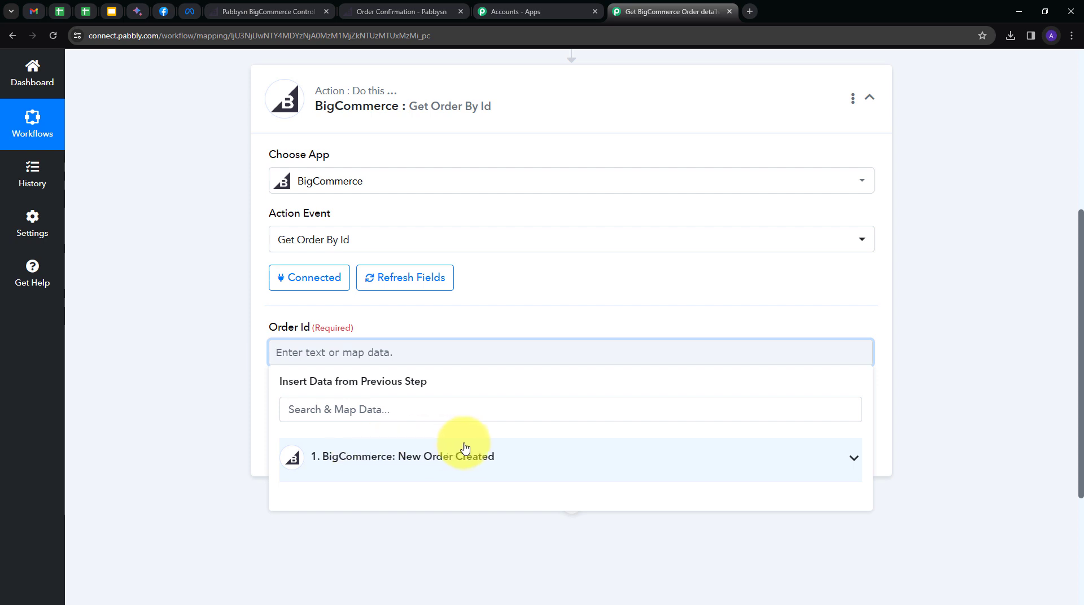
pyautogui.click(468, 448)
pyautogui.scroll(-3, 339, 475)
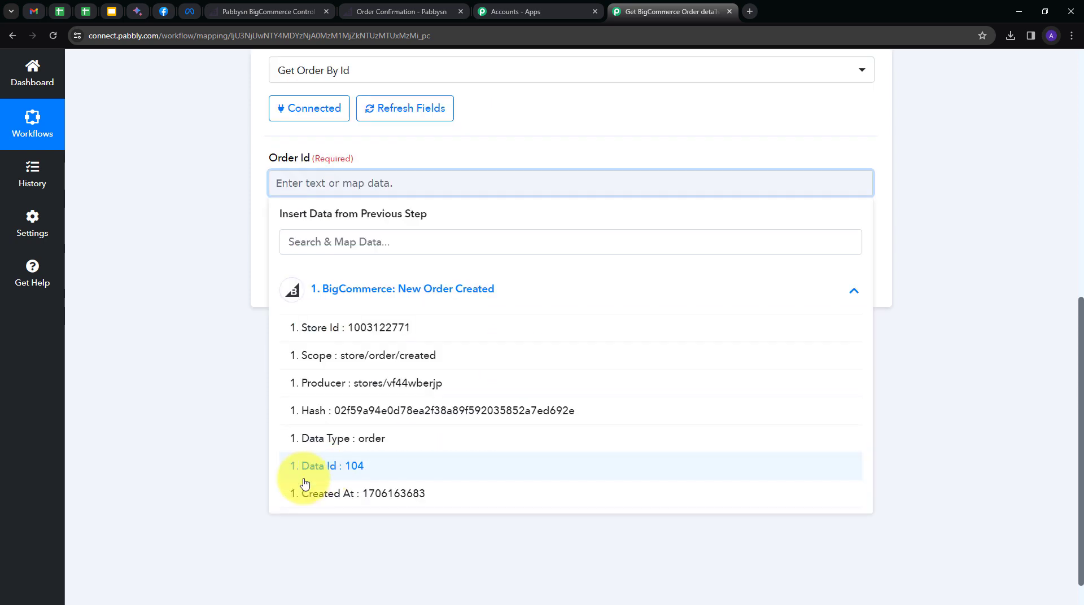
pyautogui.click(340, 474)
pyautogui.click(174, 283)
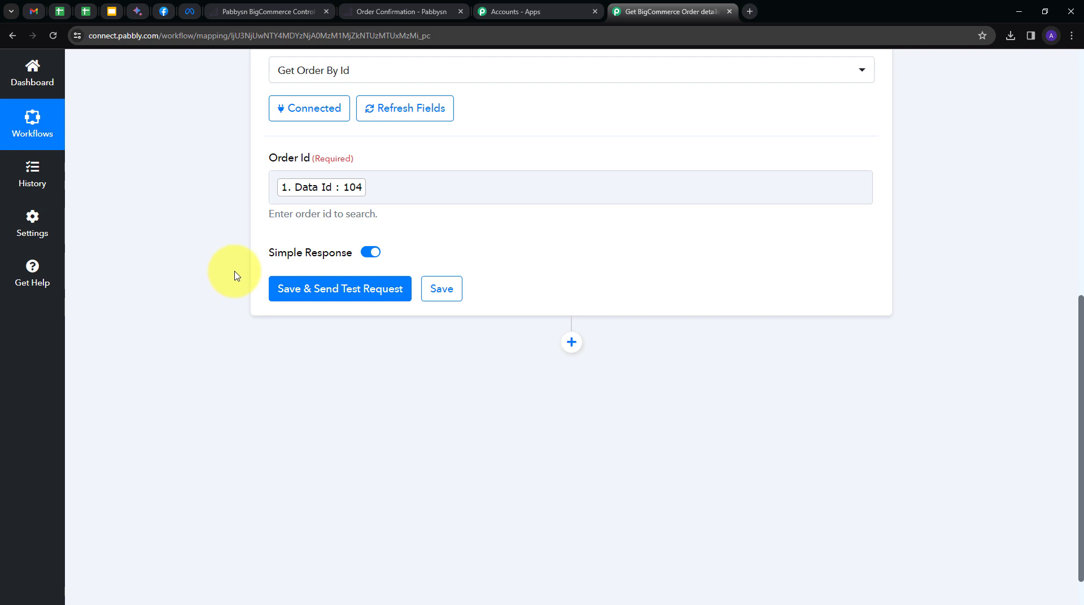
pyautogui.click(296, 295)
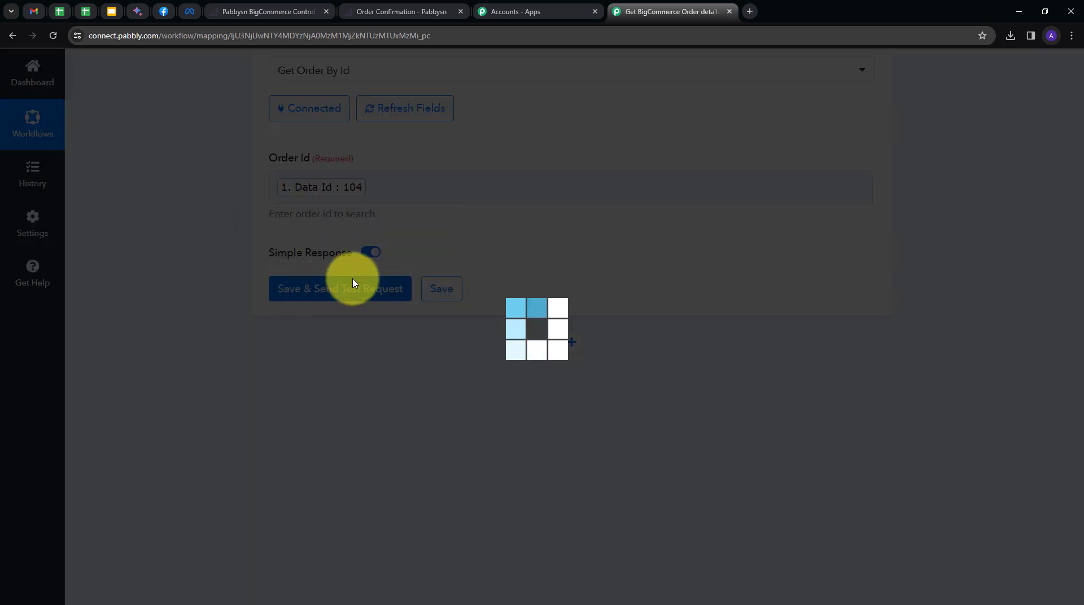
pyautogui.scroll(-2, 944, 260)
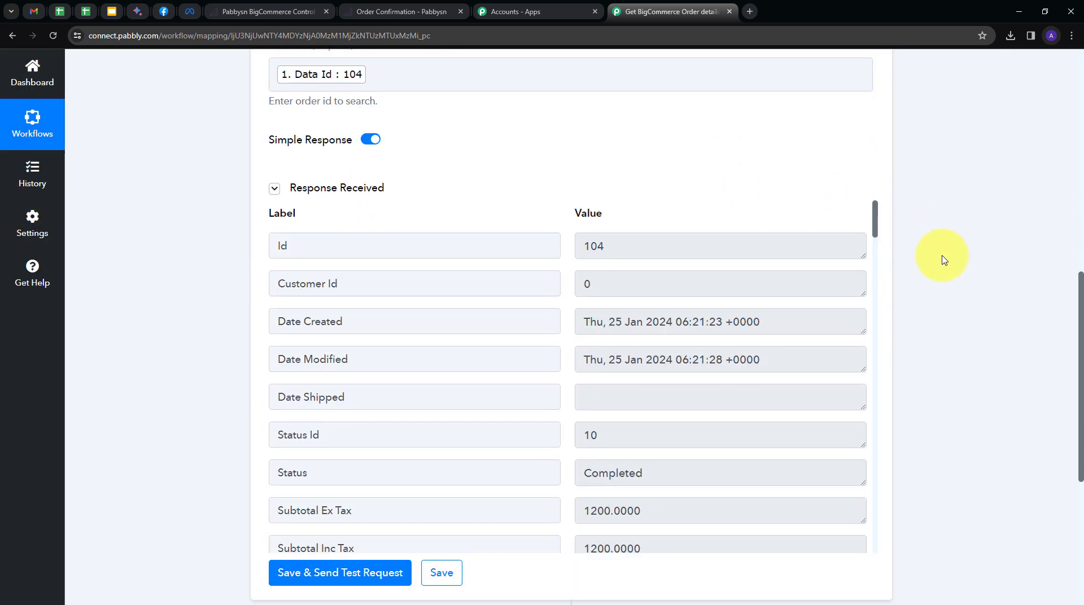
pyautogui.doubleClick(621, 246)
pyautogui.click(696, 215)
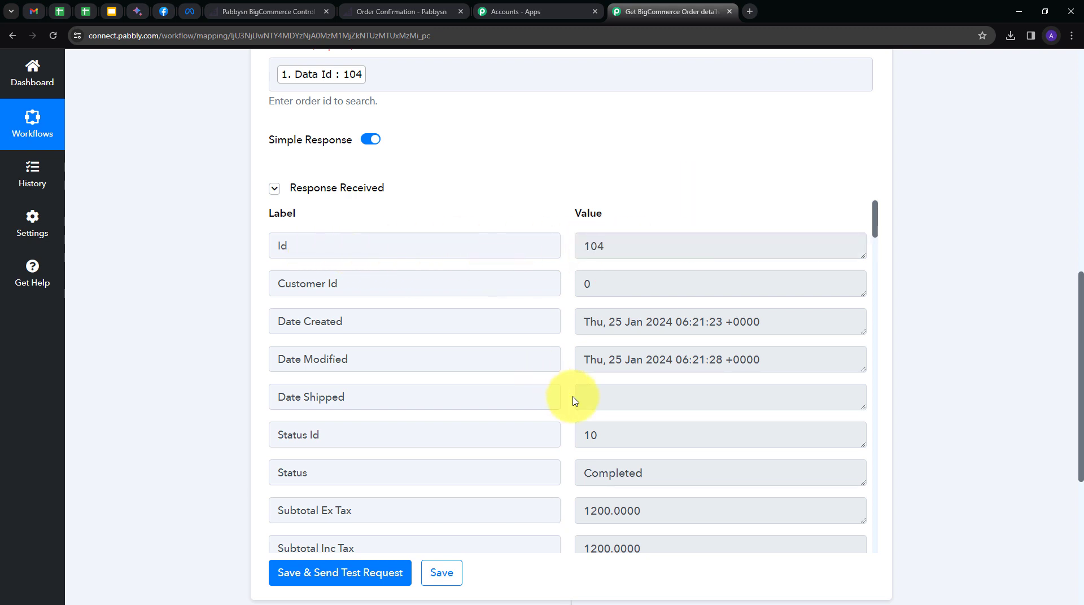
pyautogui.scroll(-2, 575, 401)
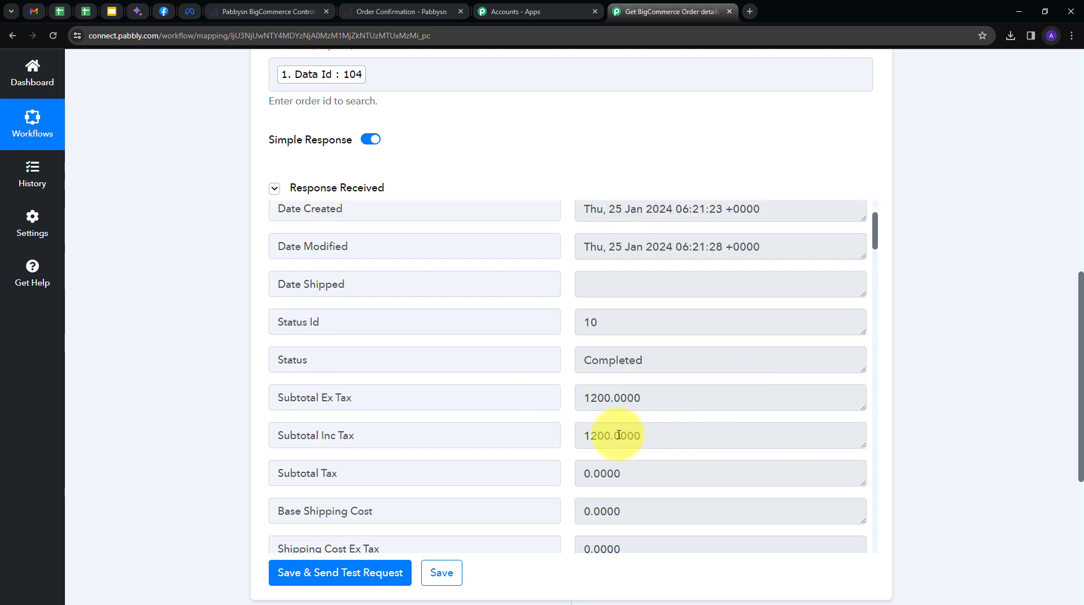
pyautogui.click(665, 436)
pyautogui.moveTo(665, 436); pyautogui.dragTo(557, 438)
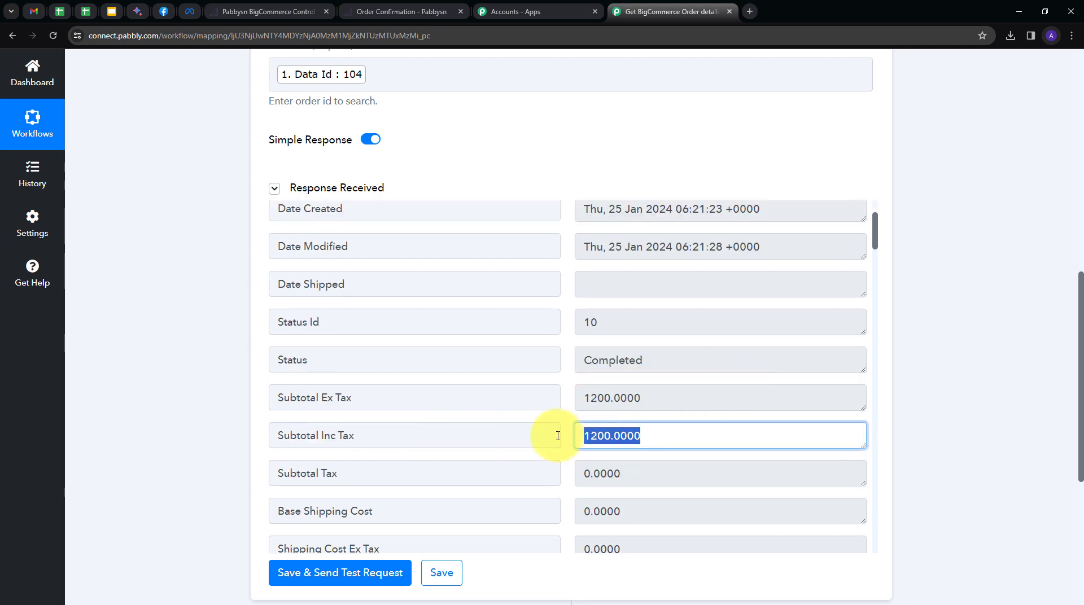
pyautogui.scroll(-15, 557, 382)
pyautogui.doubleClick(590, 318)
pyautogui.click(559, 322)
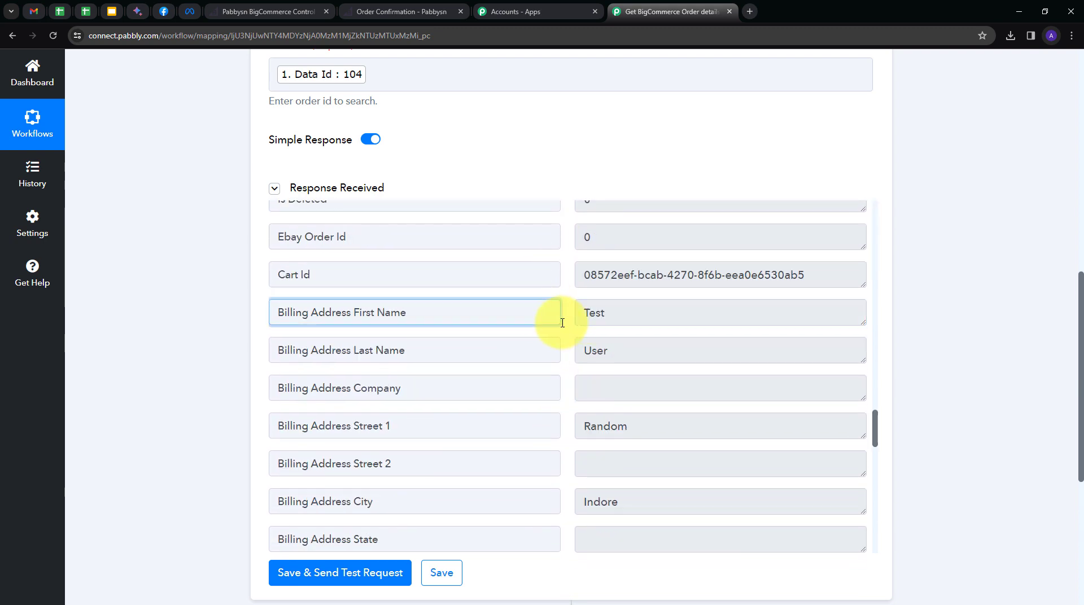
pyautogui.moveTo(617, 315); pyautogui.dragTo(557, 315)
pyautogui.click(624, 351)
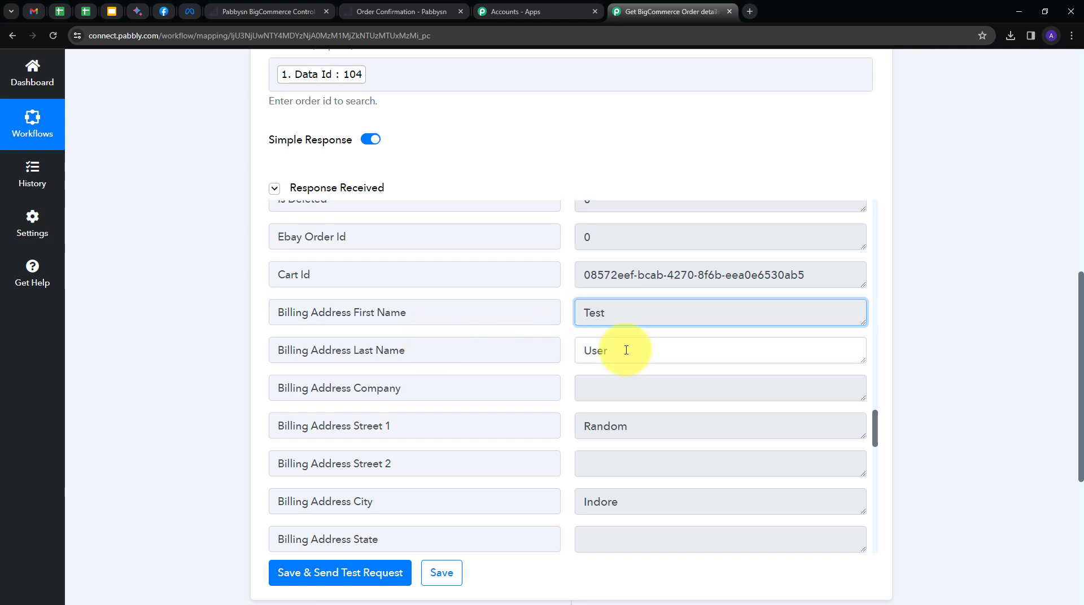
pyautogui.moveTo(624, 351); pyautogui.dragTo(554, 378)
pyautogui.scroll(-1, 501, 395)
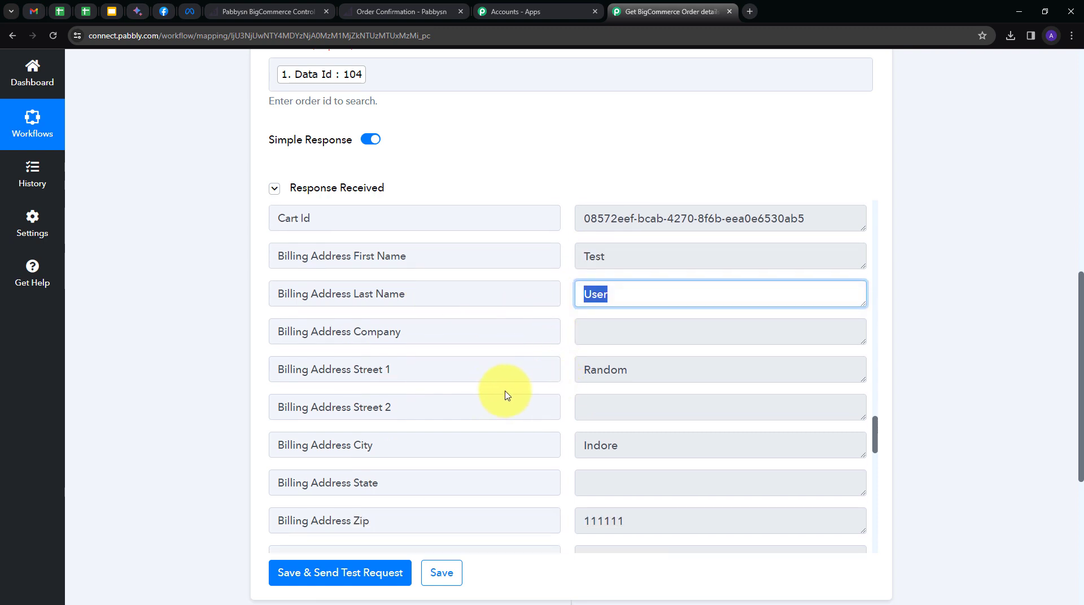
pyautogui.click(649, 373)
pyautogui.moveTo(649, 372); pyautogui.dragTo(559, 375)
pyautogui.scroll(-3, 658, 376)
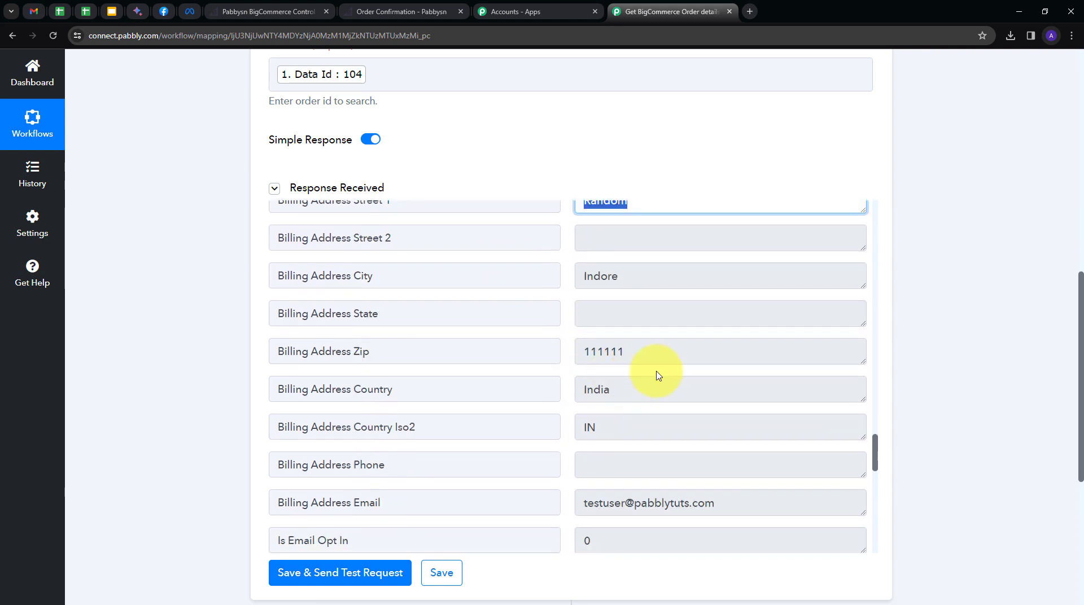
pyautogui.click(636, 278)
pyautogui.moveTo(638, 355); pyautogui.dragTo(568, 361)
pyautogui.click(568, 361)
pyautogui.moveTo(647, 349); pyautogui.dragTo(547, 360)
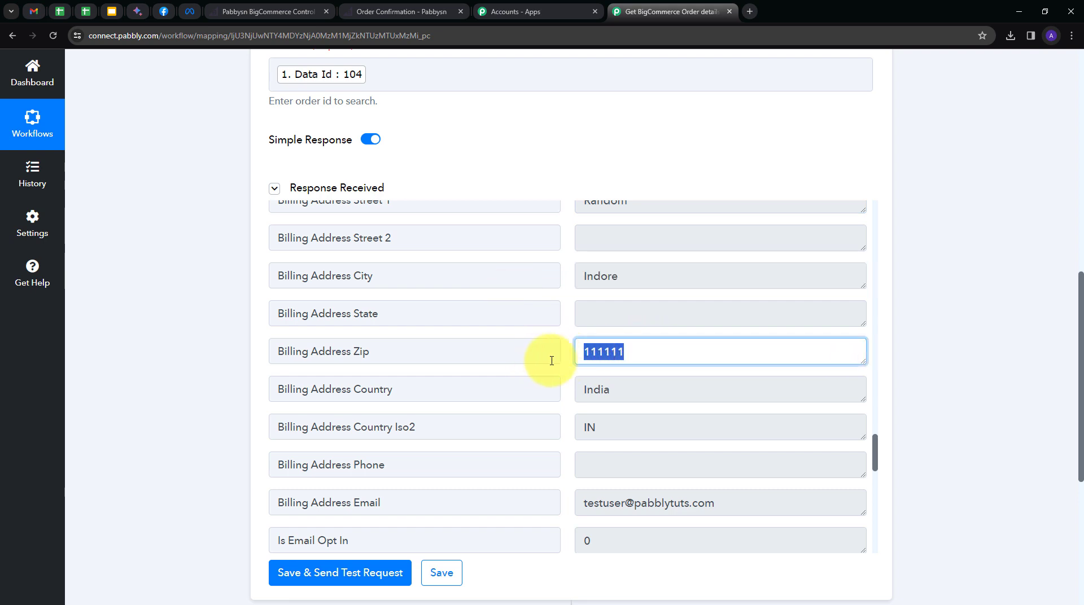
pyautogui.scroll(-1, 622, 342)
pyautogui.moveTo(621, 338); pyautogui.dragTo(552, 339)
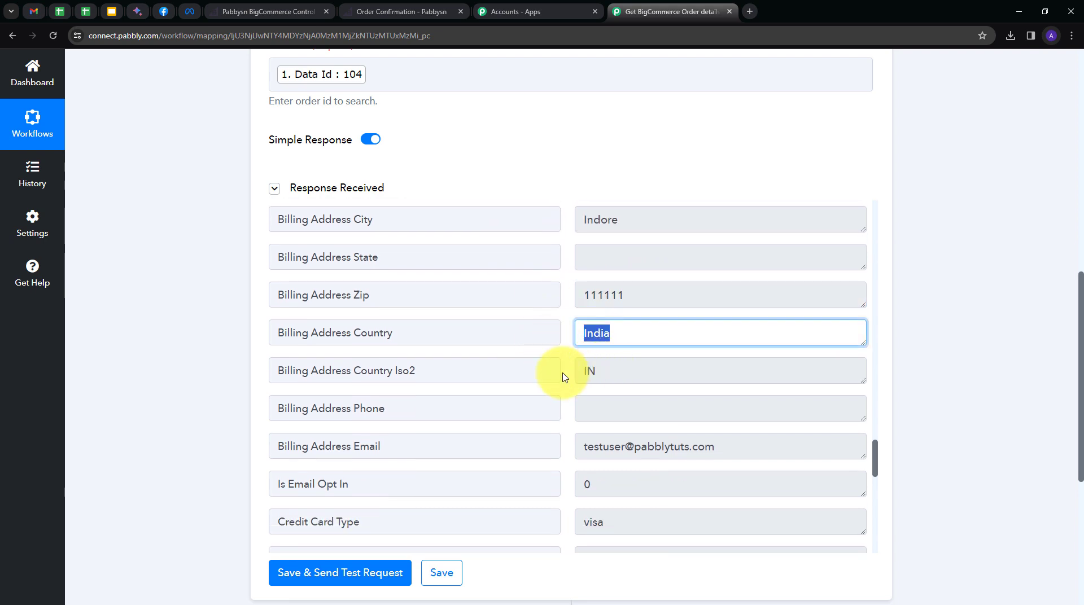
pyautogui.scroll(-2, 564, 375)
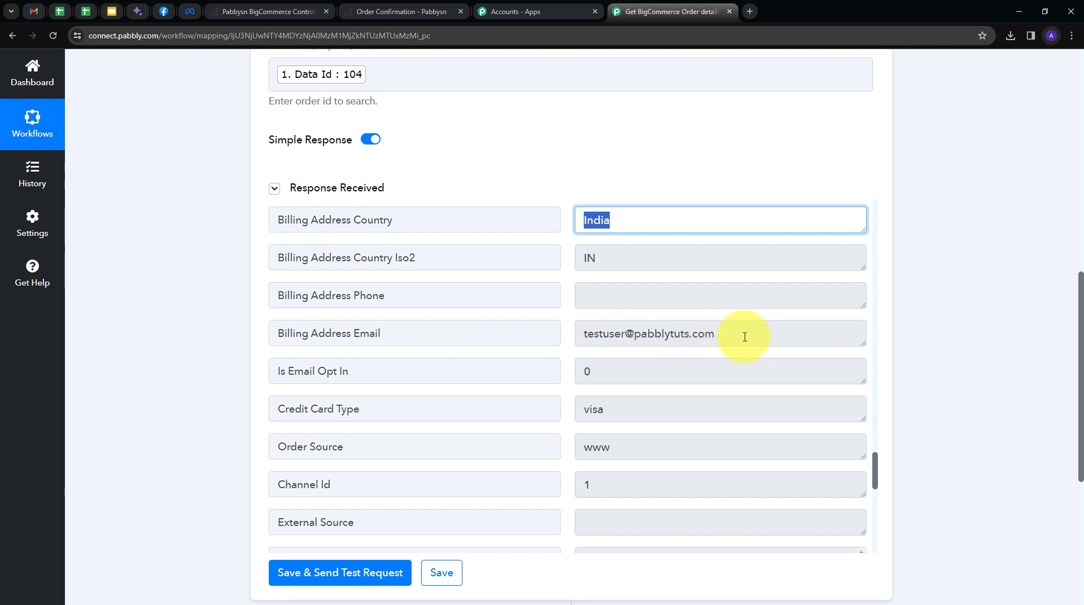
pyautogui.moveTo(716, 335); pyautogui.dragTo(557, 341)
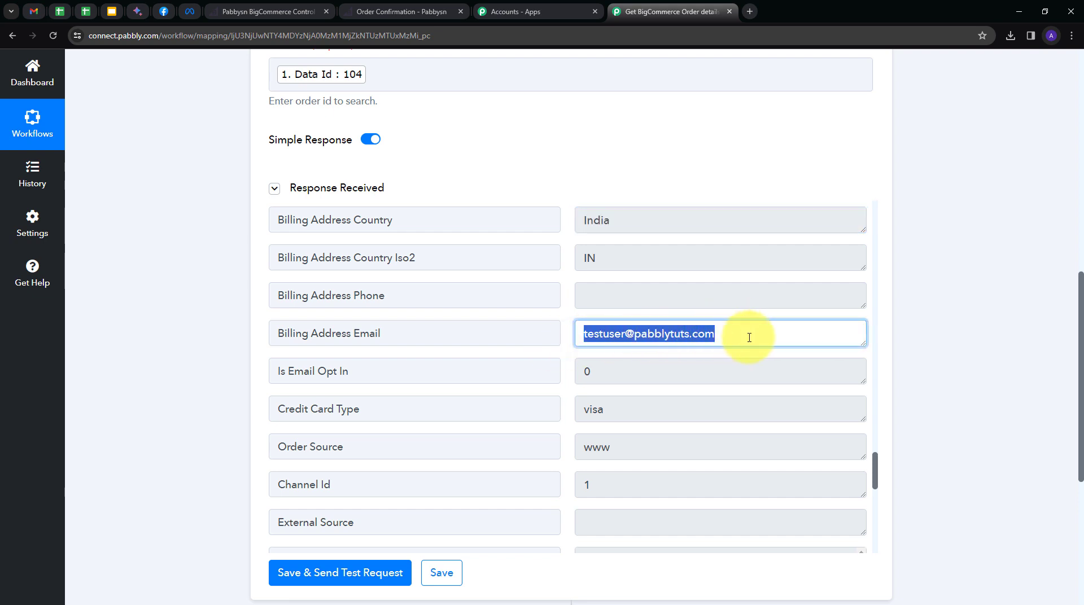
pyautogui.scroll(-10, 671, 355)
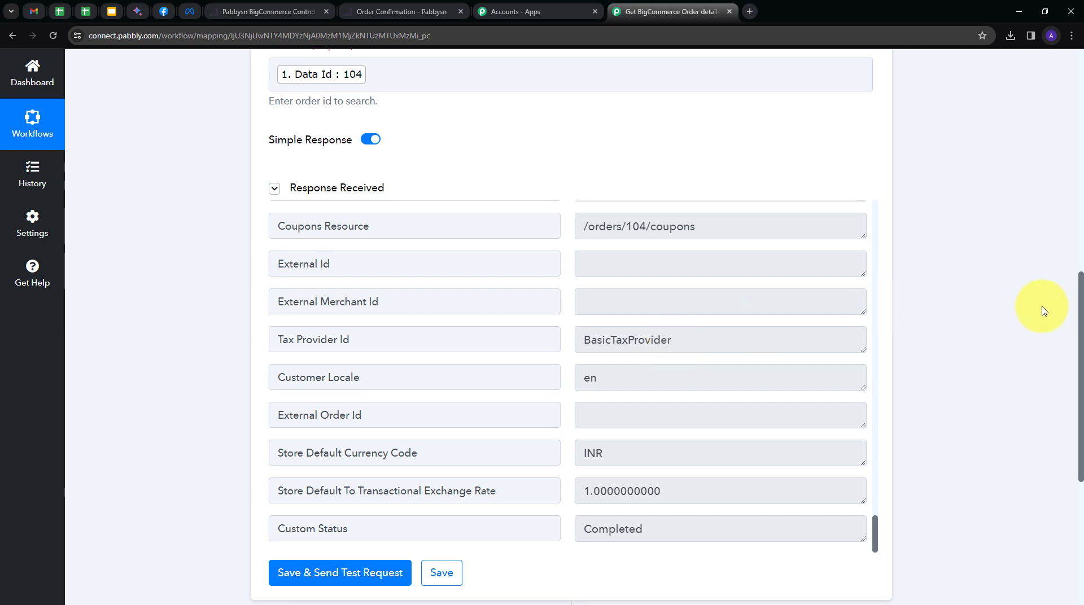
pyautogui.scroll(-5, 971, 337)
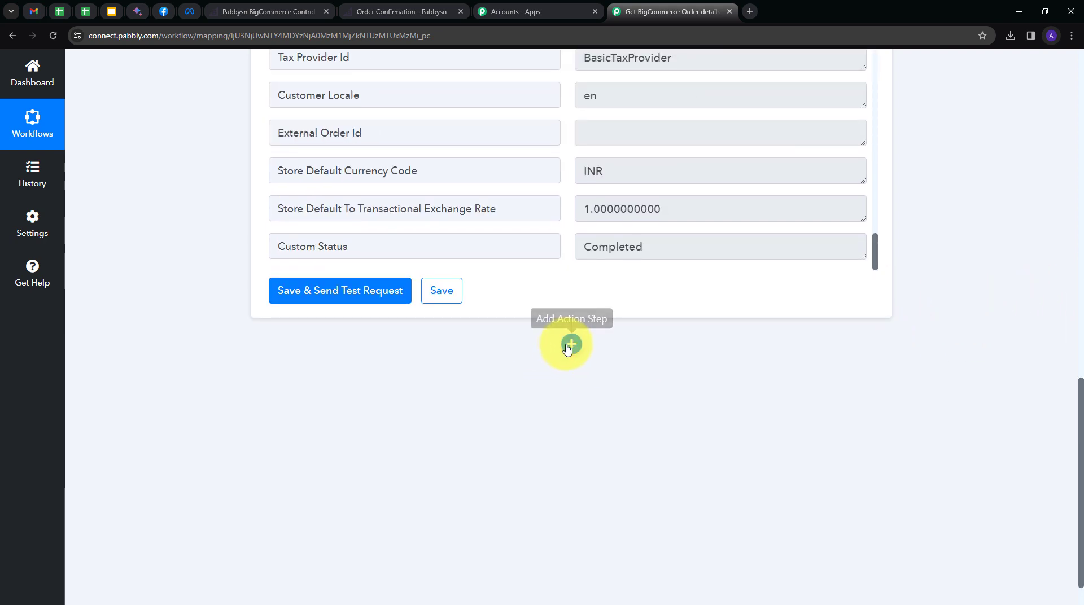
# Add a BigCommerce action step, searched as 'big', with the Get Product by Order Id event.
pyautogui.click(571, 346)
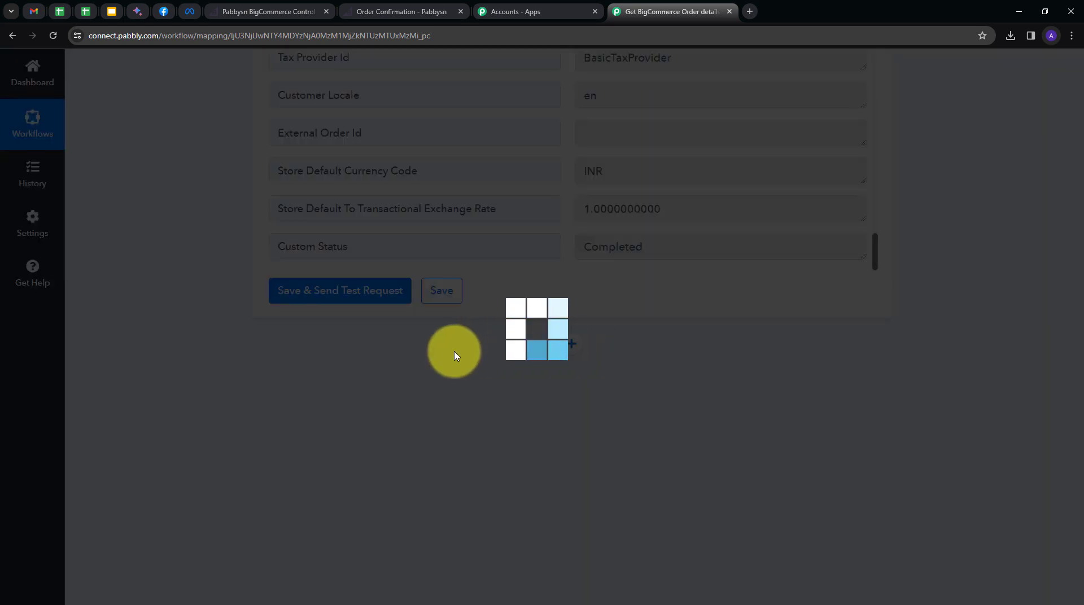
pyautogui.write('big')
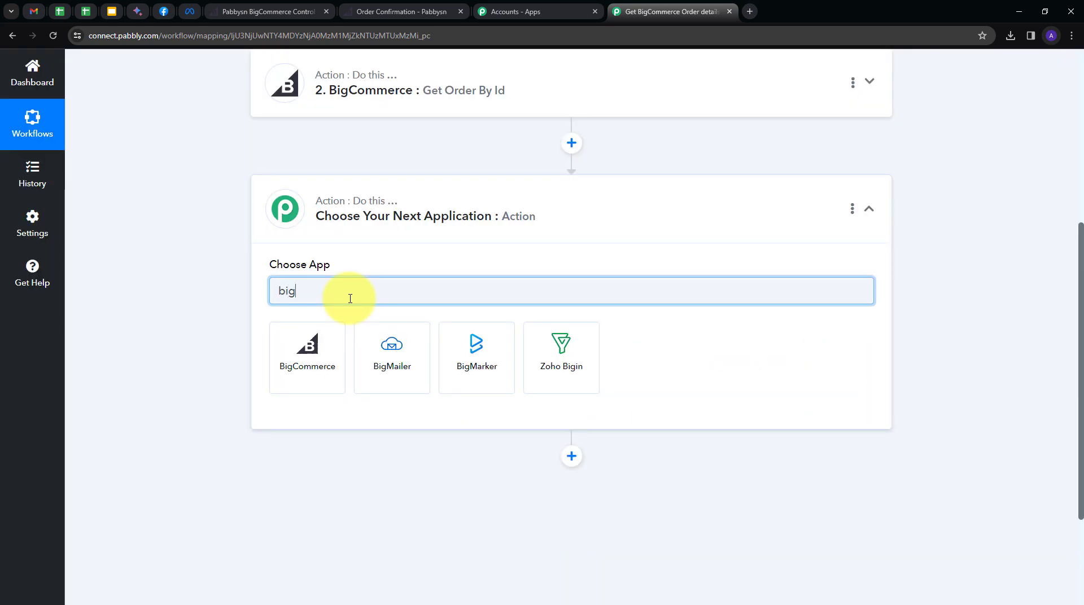
pyautogui.click(298, 356)
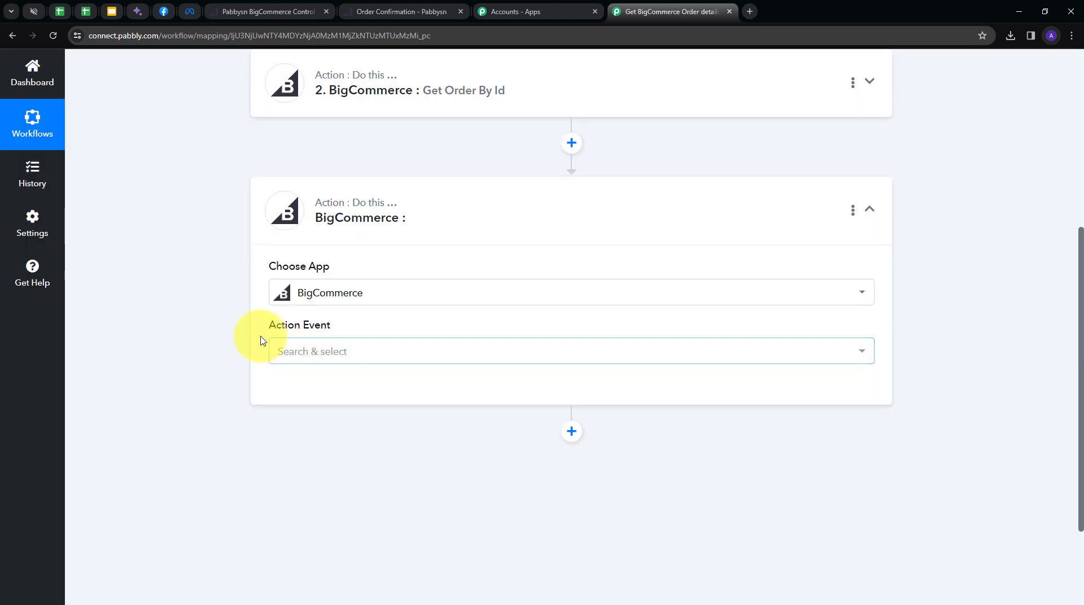
pyautogui.click(341, 347)
pyautogui.scroll(-5, 395, 282)
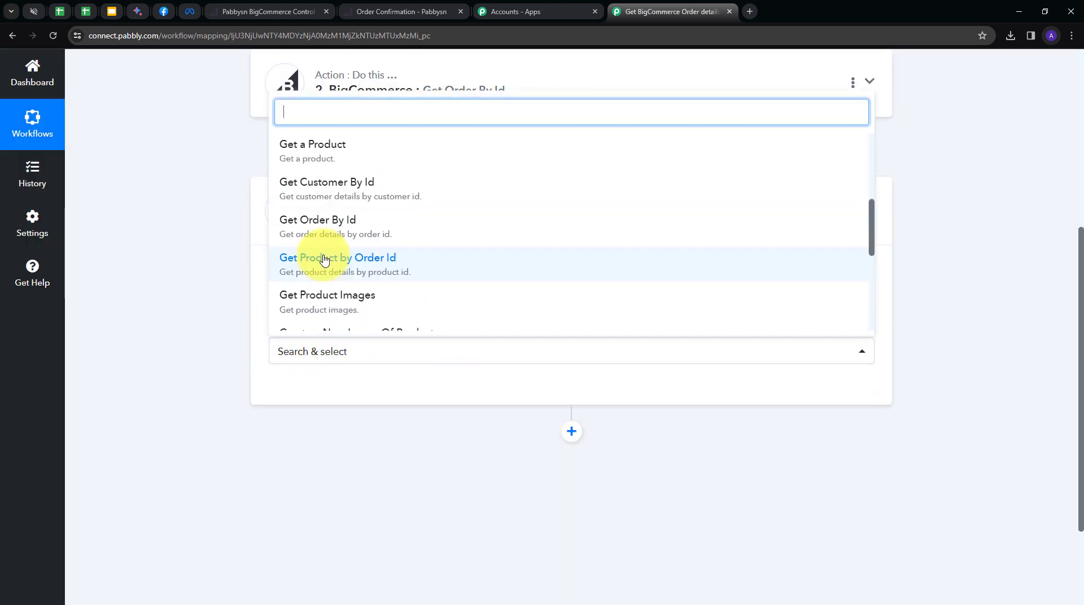
pyautogui.click(348, 265)
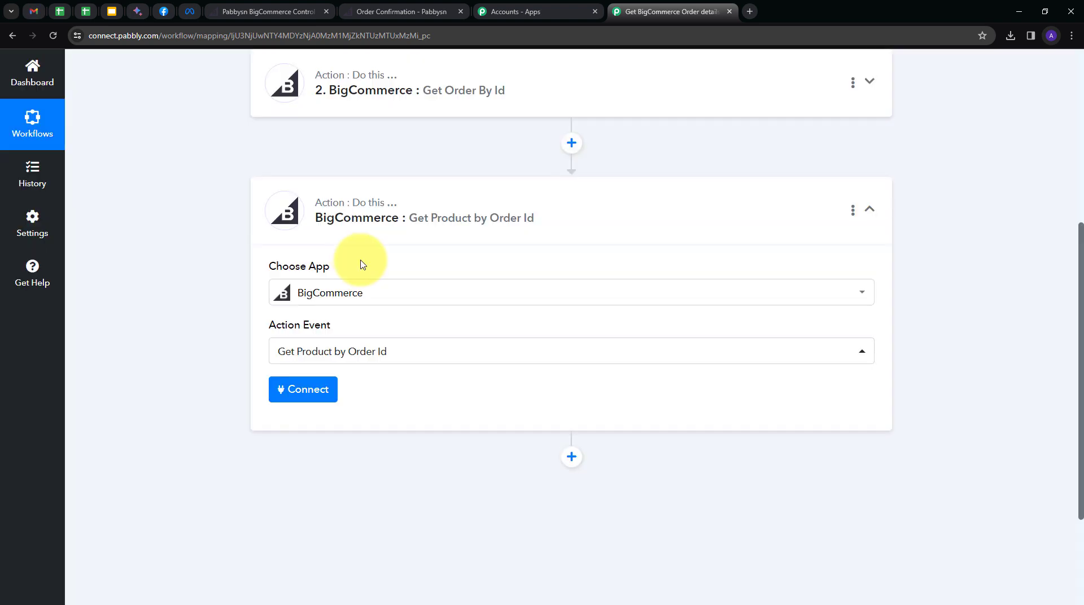
# Connect the step using the existing BigCommerce connection and save it.
pyautogui.click(293, 396)
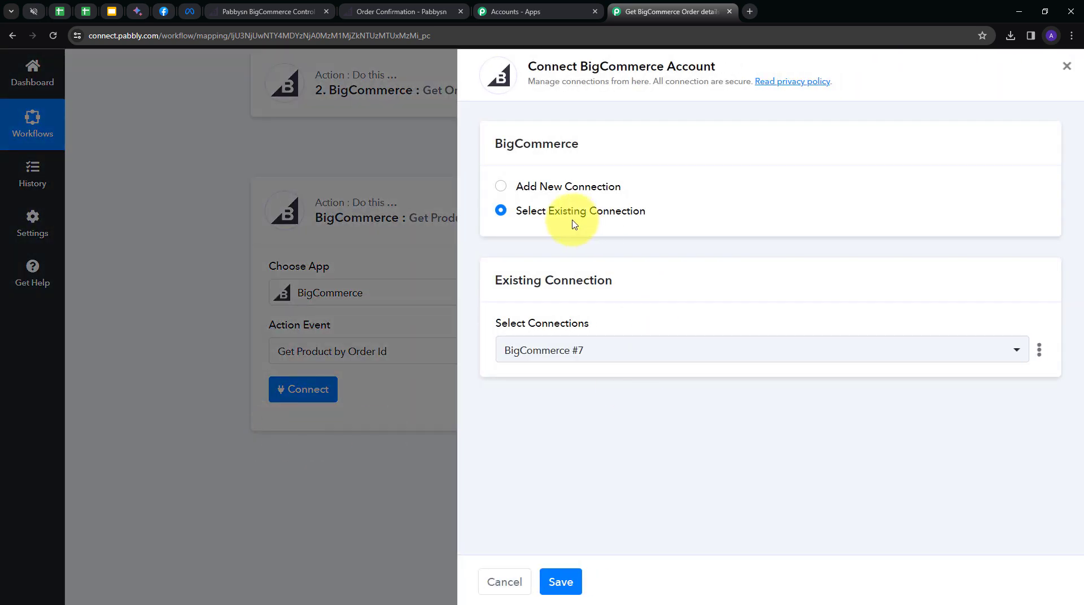
pyautogui.click(561, 583)
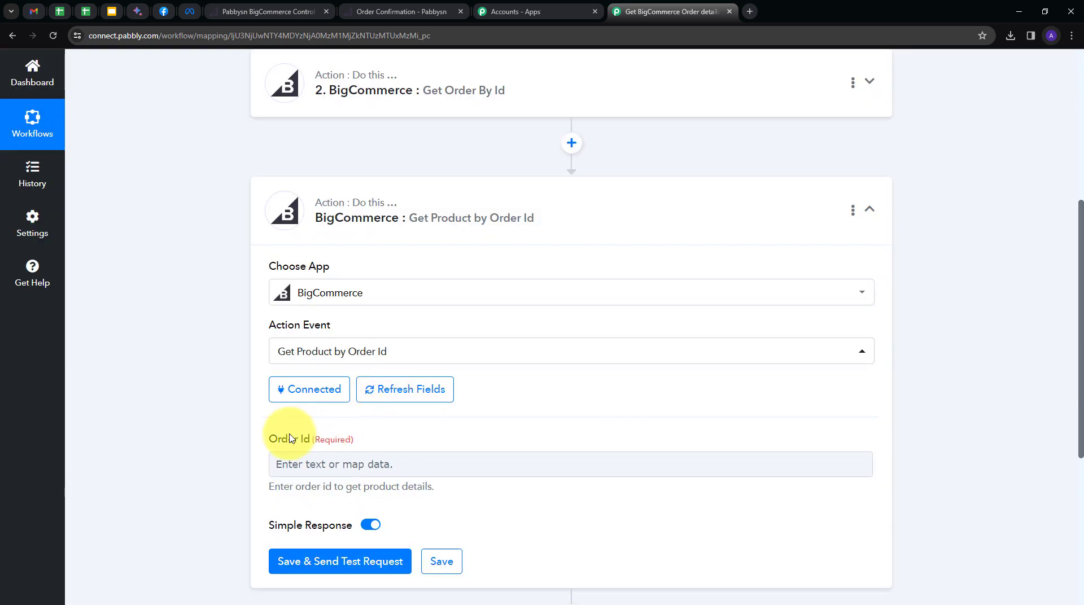
pyautogui.scroll(-1, 299, 439)
# Map the New Order Created Data Id 104 into Order Id, leaving Simple Response off.
pyautogui.click(295, 408)
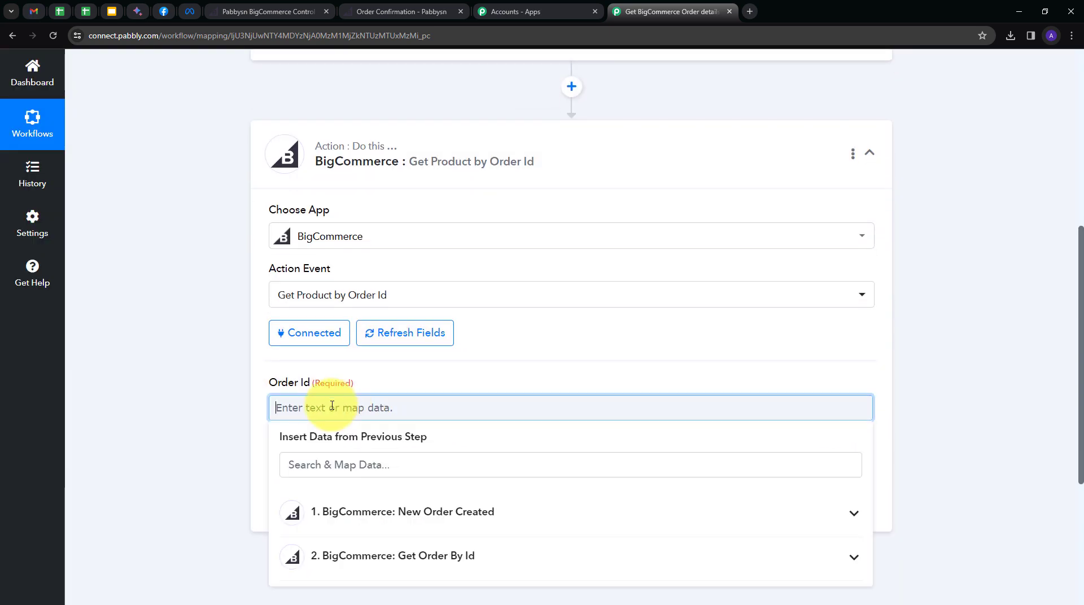
pyautogui.click(496, 512)
pyautogui.scroll(-4, 463, 486)
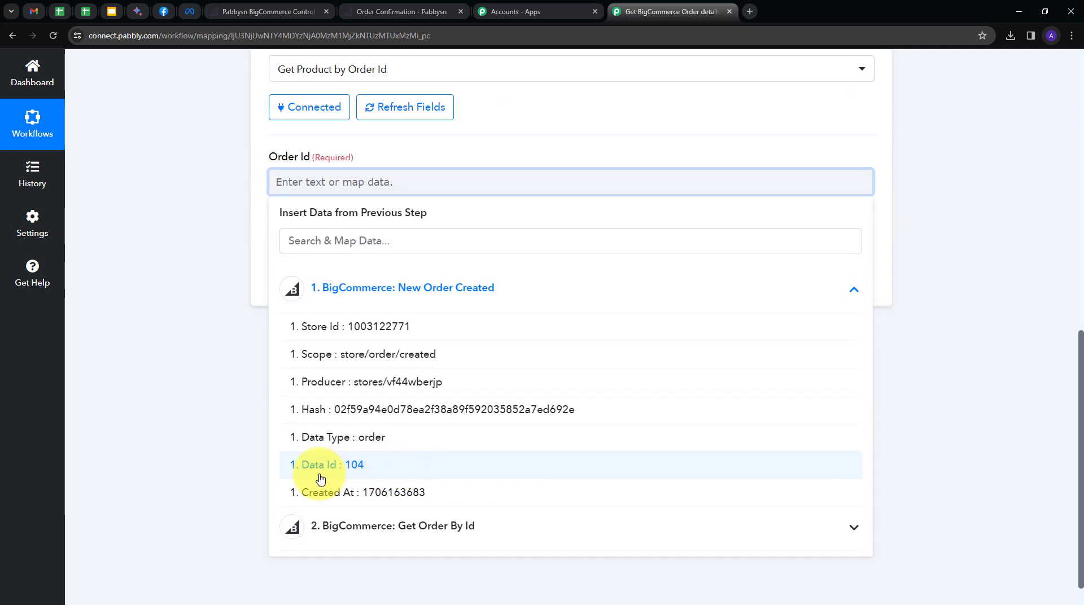
pyautogui.click(362, 466)
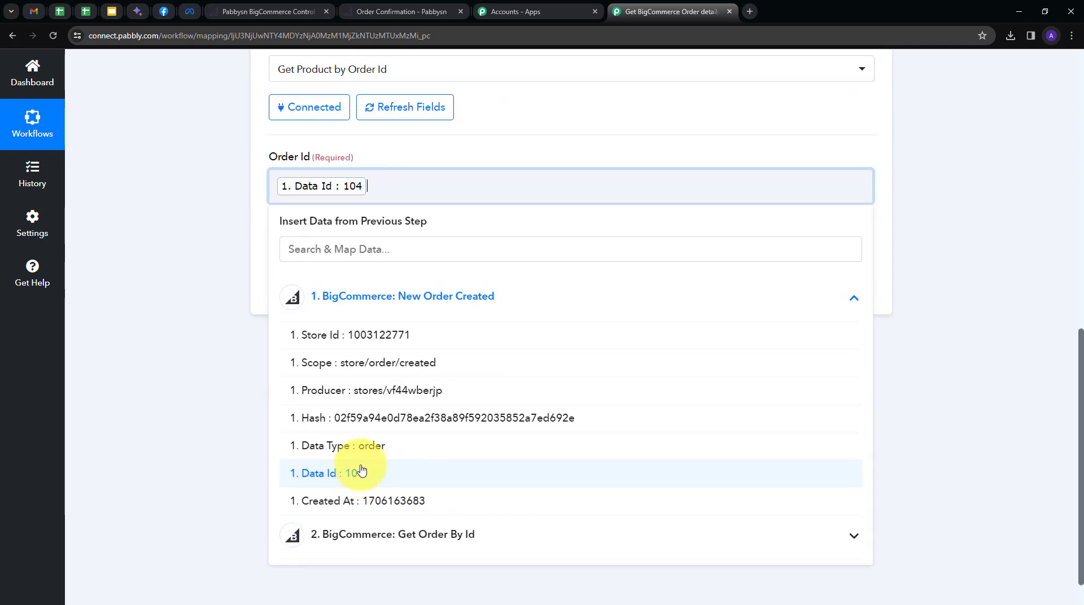
pyautogui.click(212, 326)
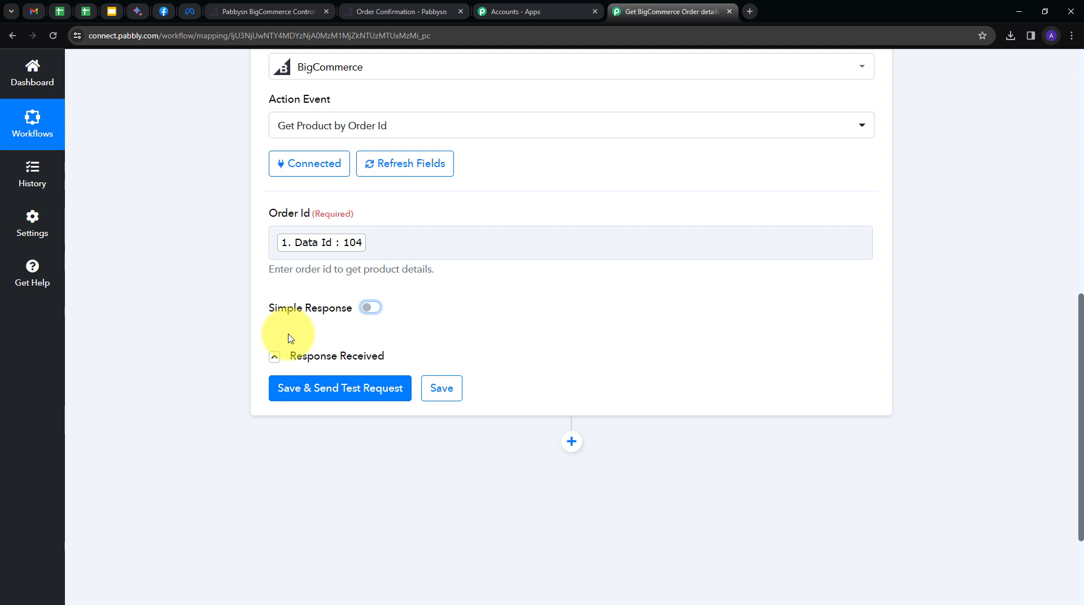
pyautogui.click(370, 308)
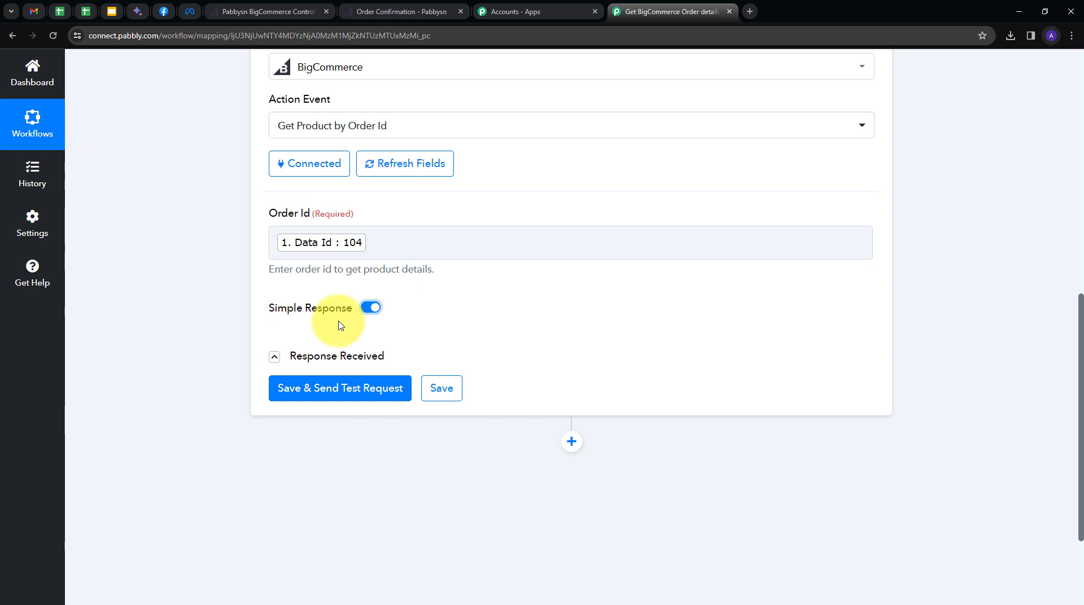
pyautogui.click(368, 309)
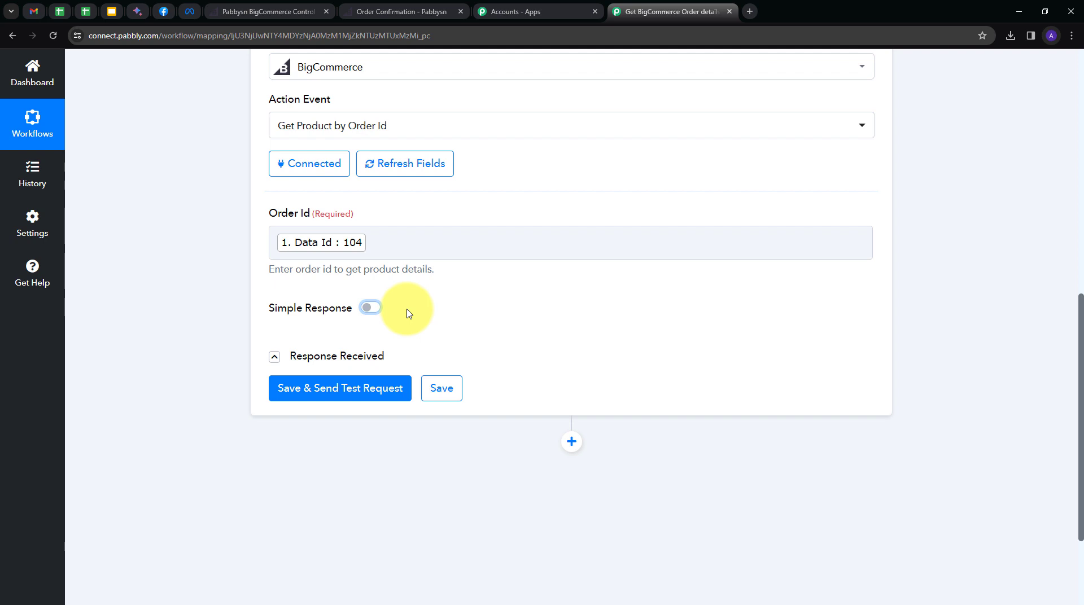
# Send a test request and review the returned product details, including Python Course.
pyautogui.click(303, 391)
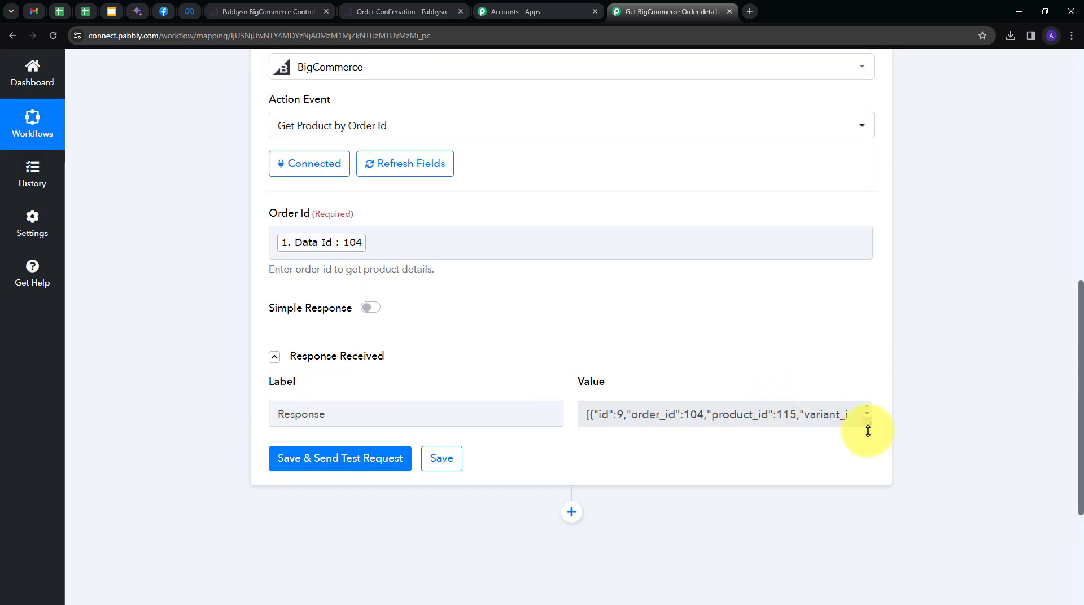
pyautogui.moveTo(868, 424); pyautogui.dragTo(868, 559)
pyautogui.scroll(-1, 705, 453)
pyautogui.scroll(-3, 705, 452)
pyautogui.scroll(5, 705, 453)
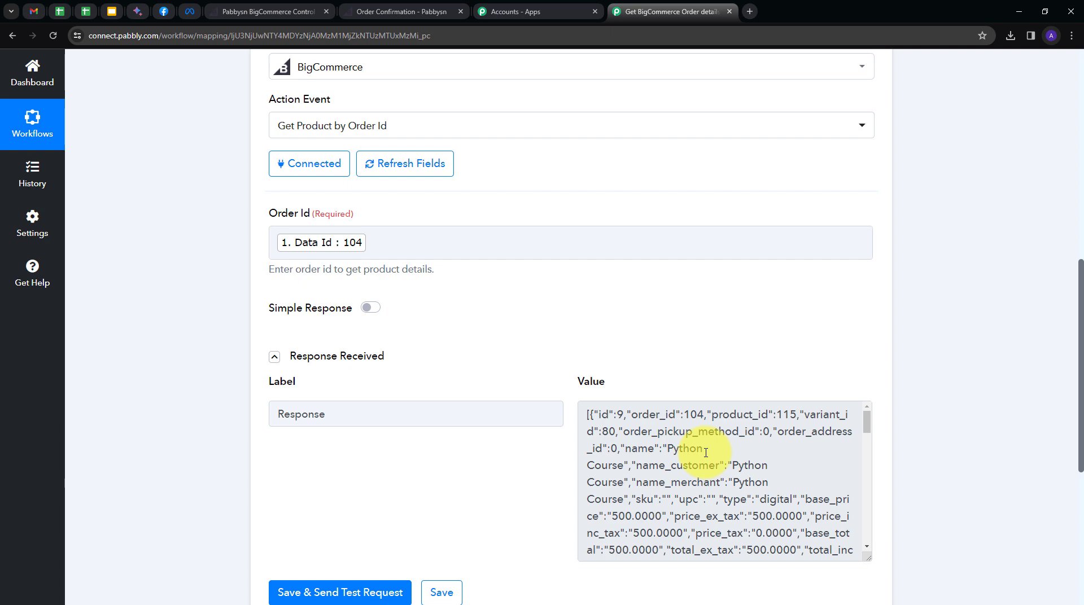
pyautogui.scroll(-4, 666, 376)
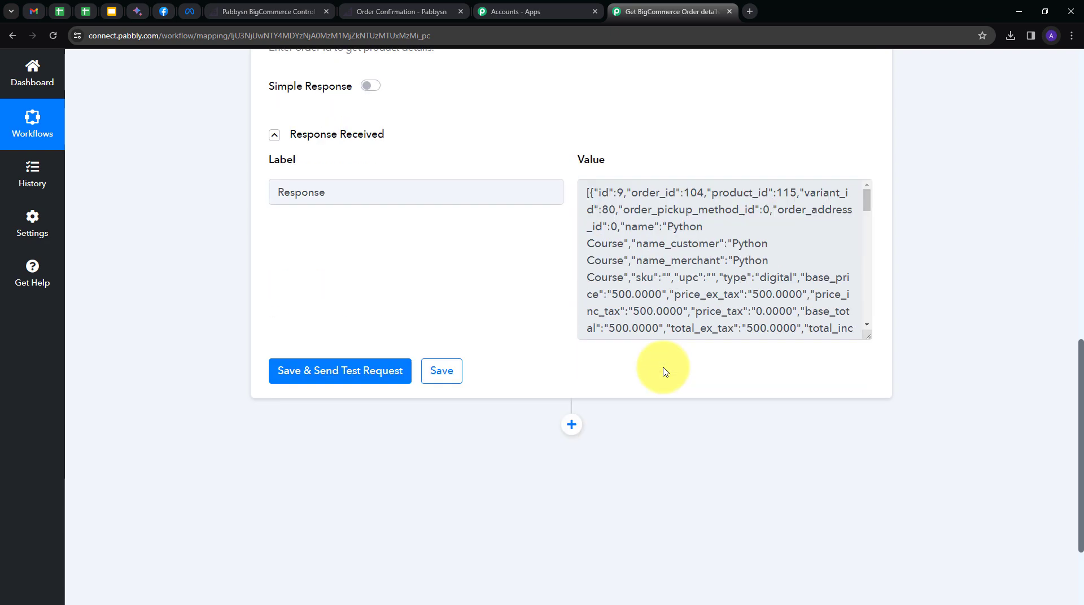
# Add a Data Transformer step with the Line Itemizer action and connect it.
pyautogui.click(572, 424)
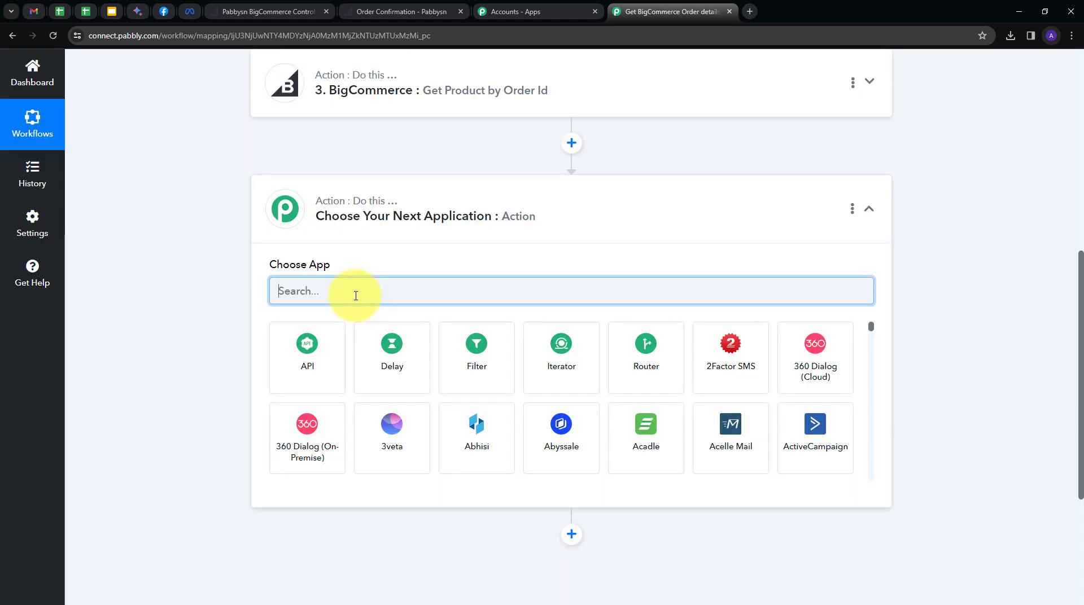
pyautogui.write('data')
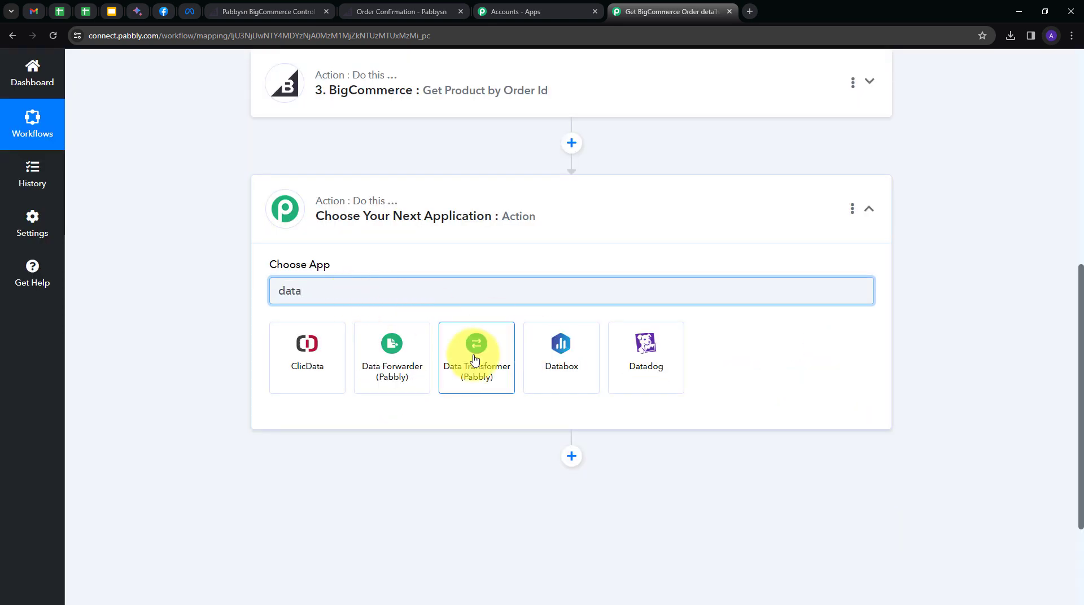
pyautogui.click(474, 359)
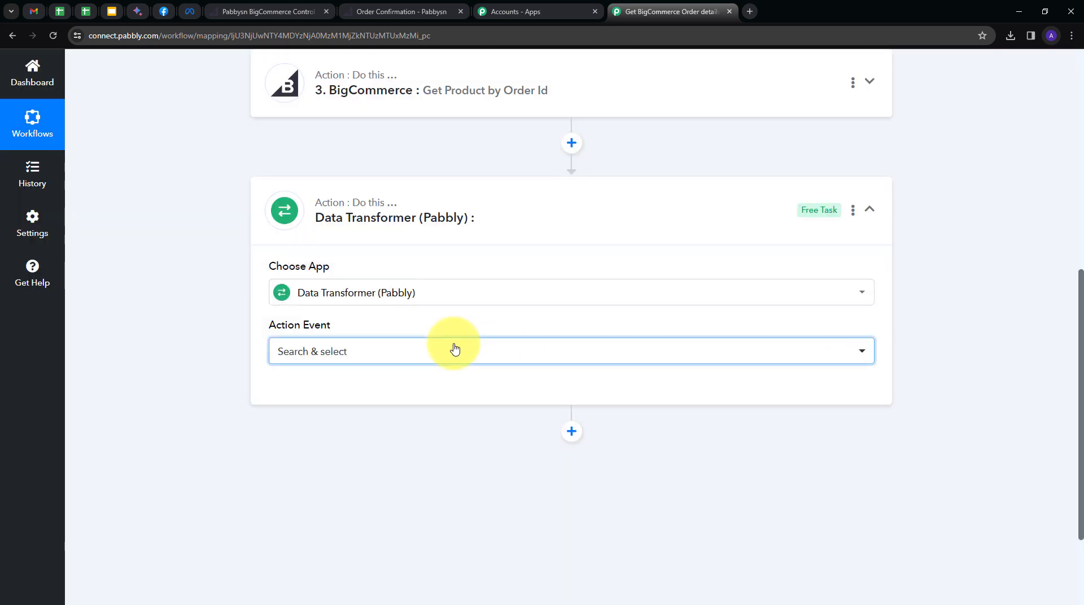
pyautogui.click(452, 349)
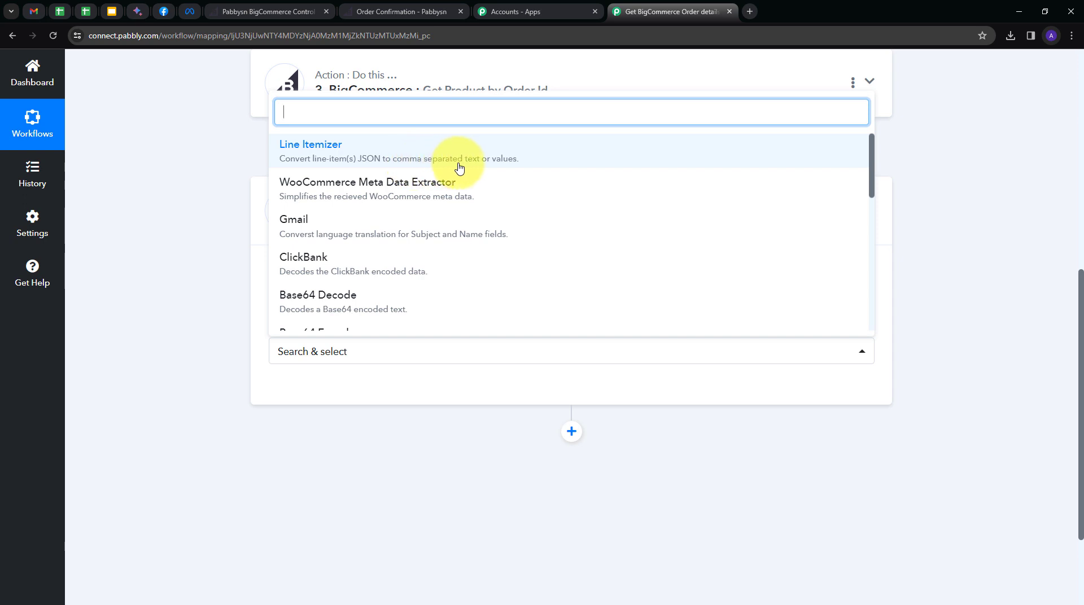
pyautogui.click(407, 161)
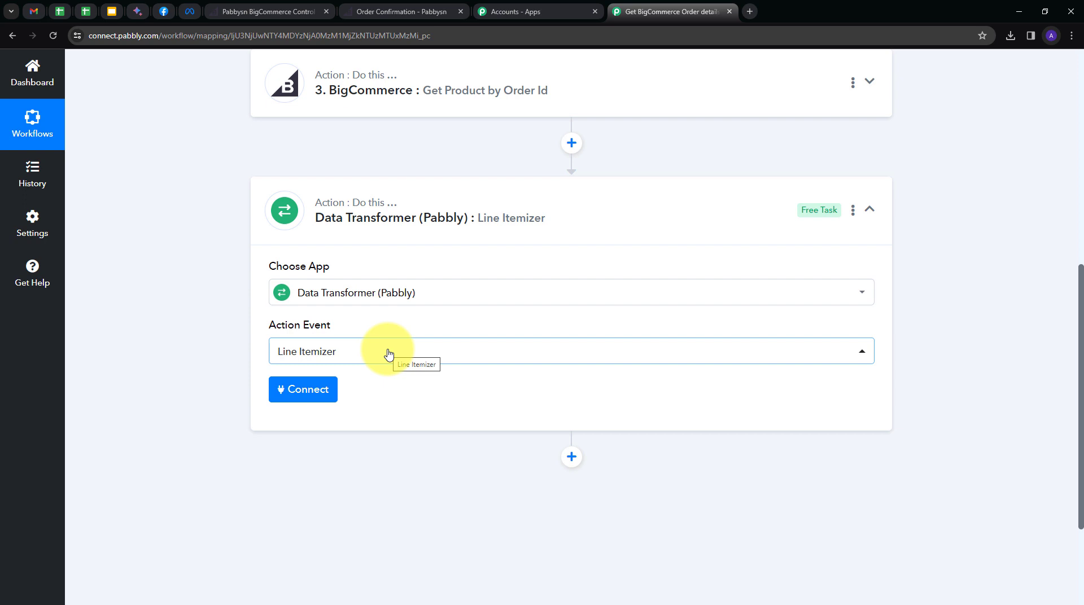
pyautogui.click(305, 389)
# Map Get Product by Order Id's '3. Response' into Line Items Array and send a test.
pyautogui.scroll(-3, 283, 350)
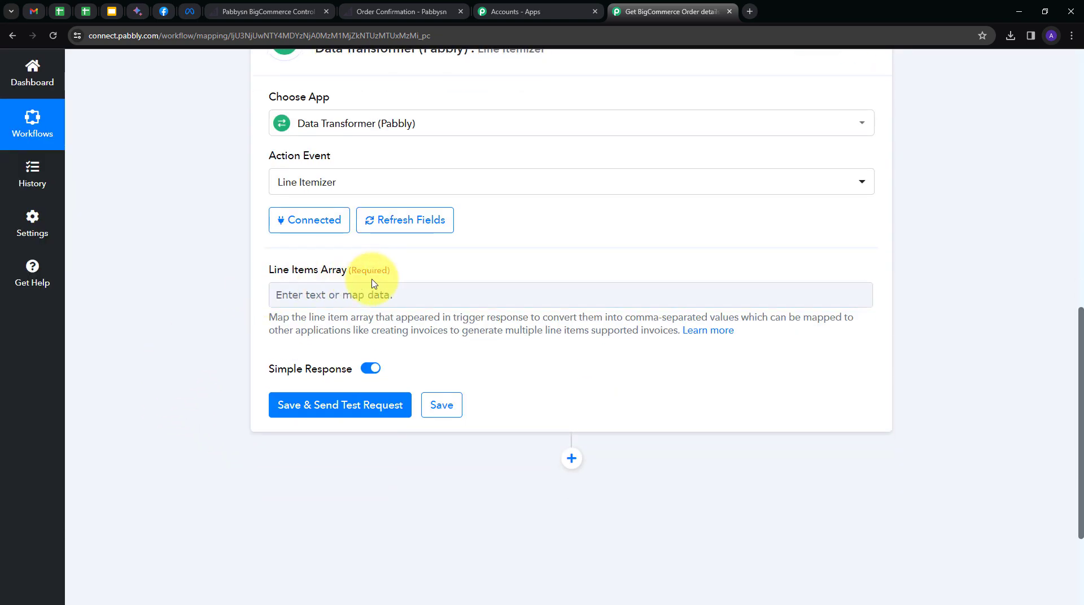
pyautogui.click(325, 293)
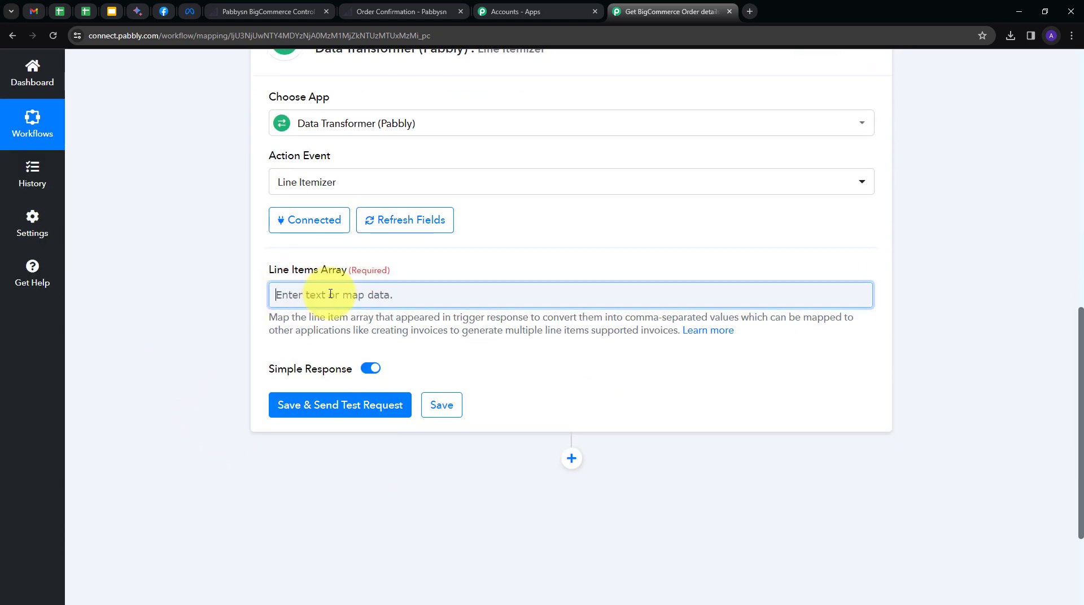
pyautogui.click(312, 293)
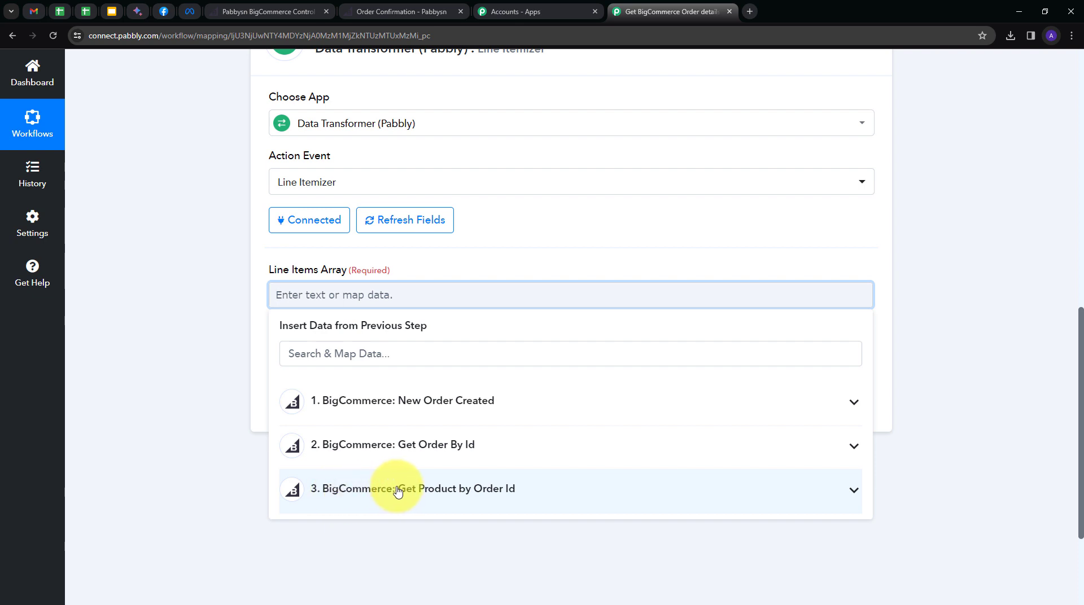
pyautogui.click(540, 494)
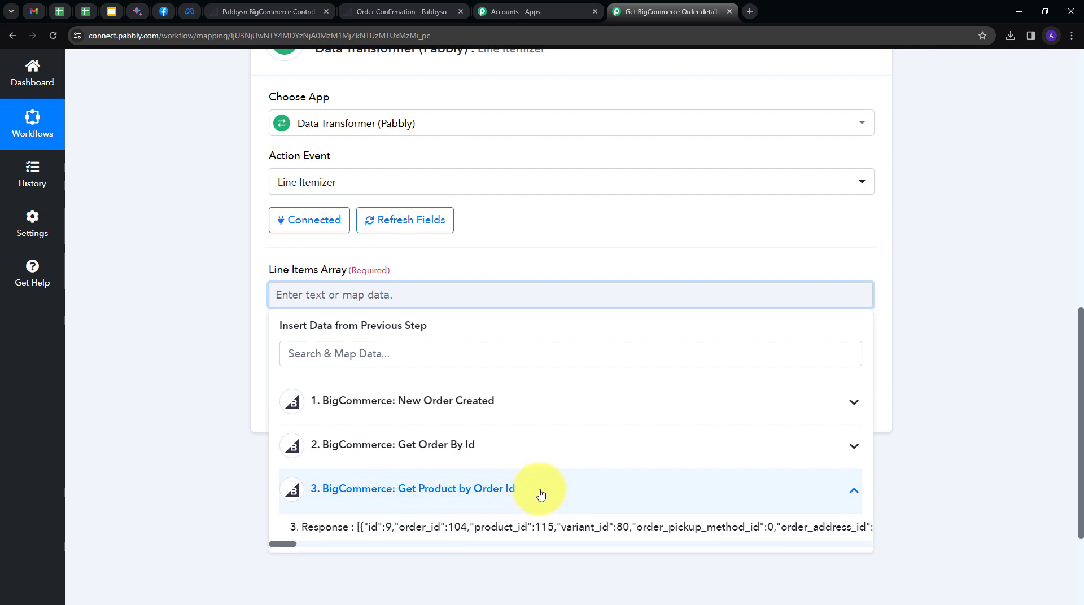
pyautogui.click(427, 528)
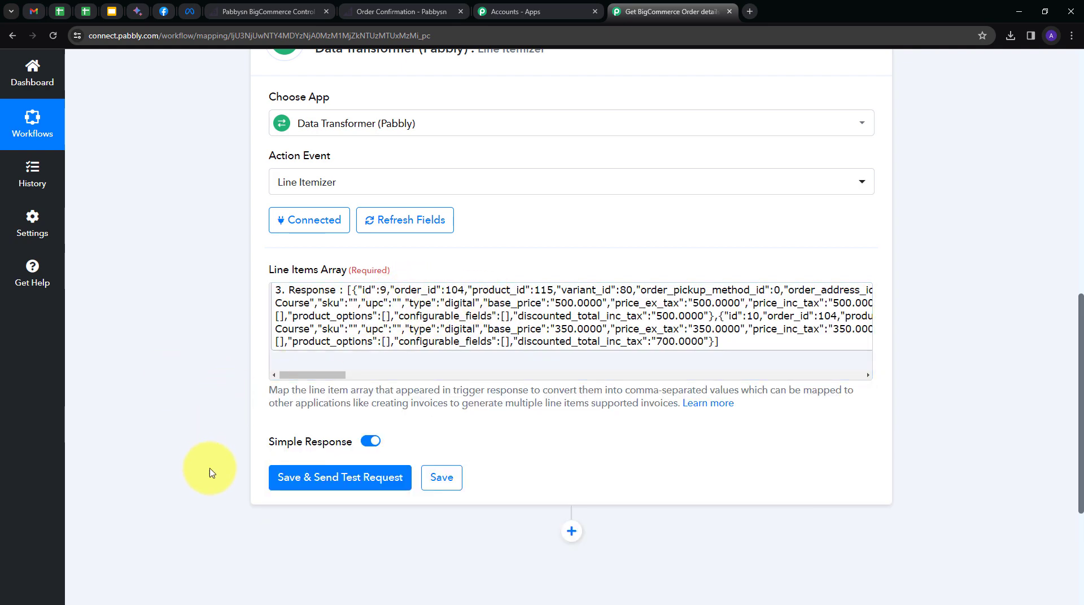
pyautogui.click(347, 484)
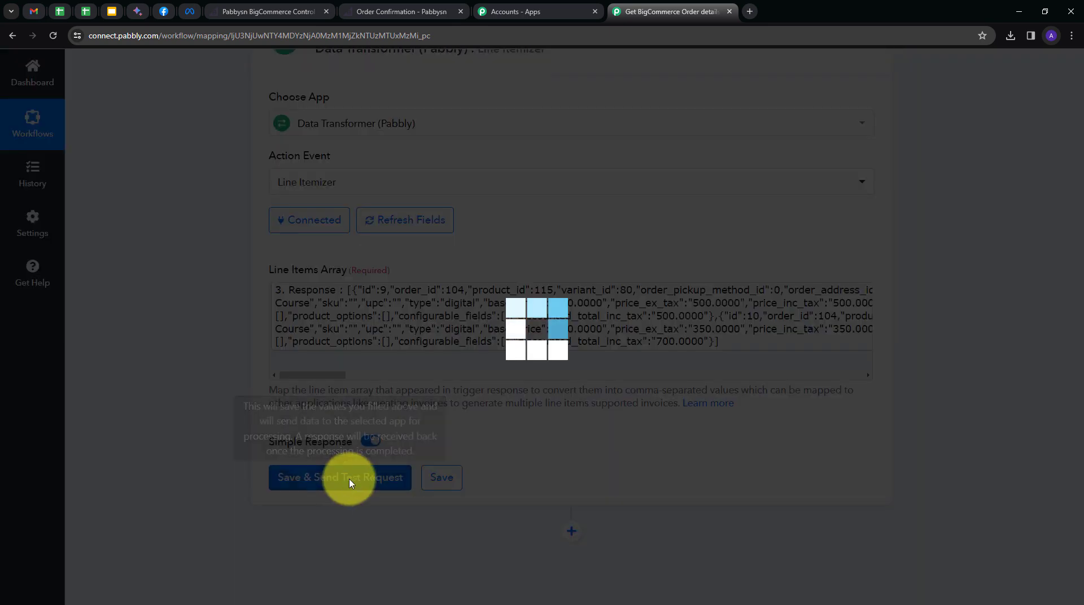
# Inspect the Line Itemizer response's Product Id, product names and Base Price values.
pyautogui.scroll(-3, 953, 339)
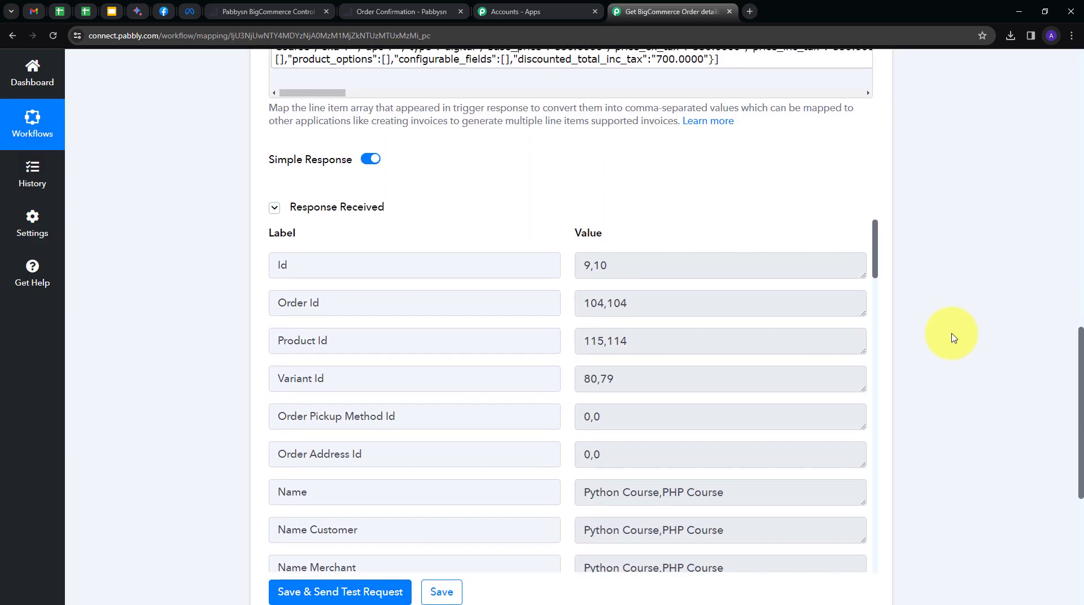
pyautogui.moveTo(631, 285); pyautogui.dragTo(561, 291)
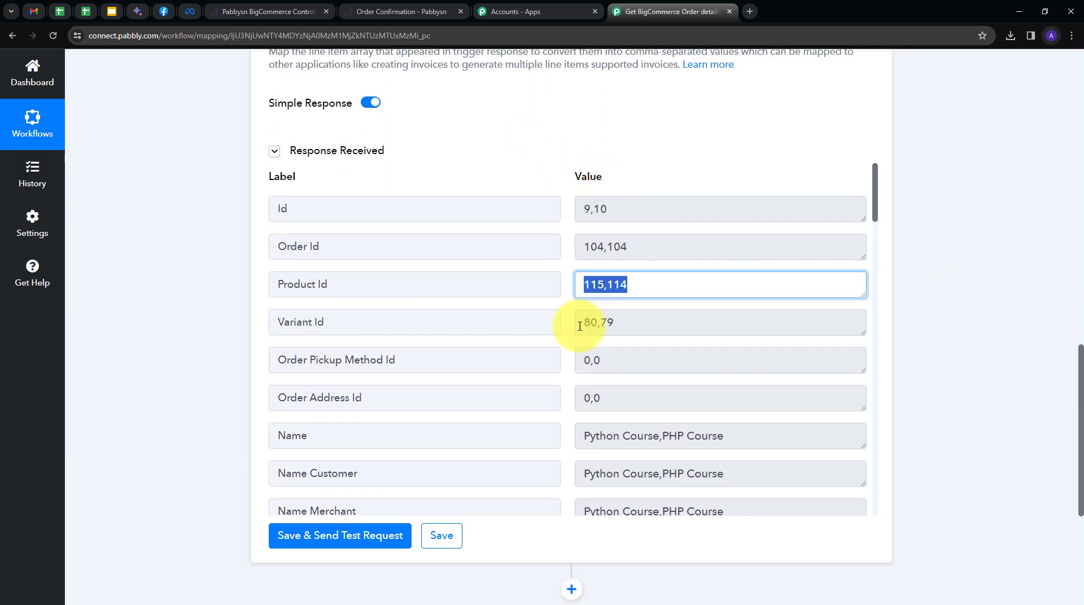
pyautogui.scroll(-2, 711, 331)
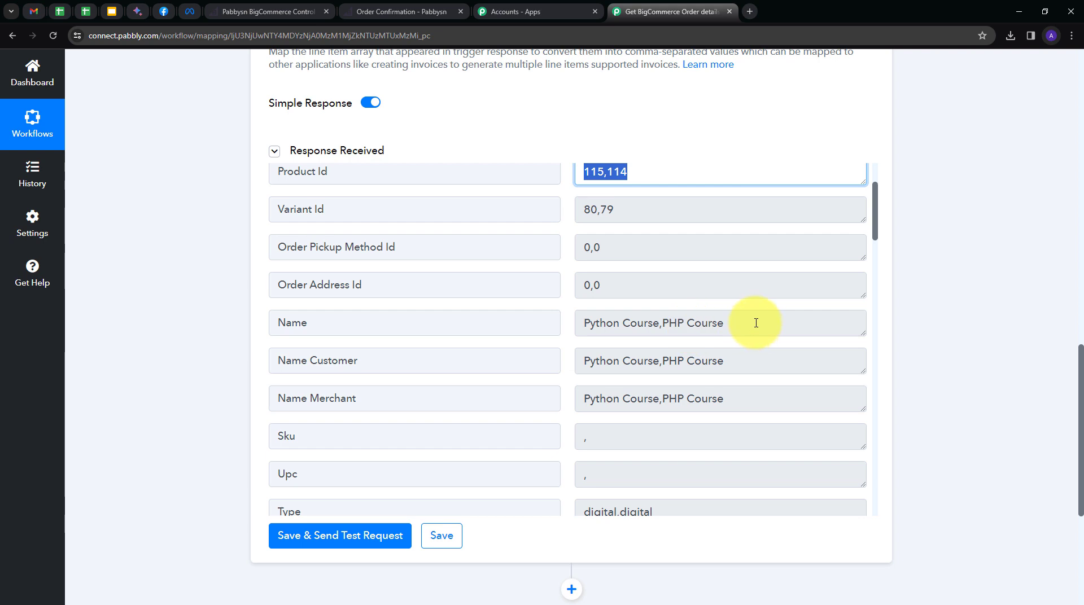
pyautogui.moveTo(757, 322); pyautogui.dragTo(544, 343)
pyautogui.scroll(-4, 723, 330)
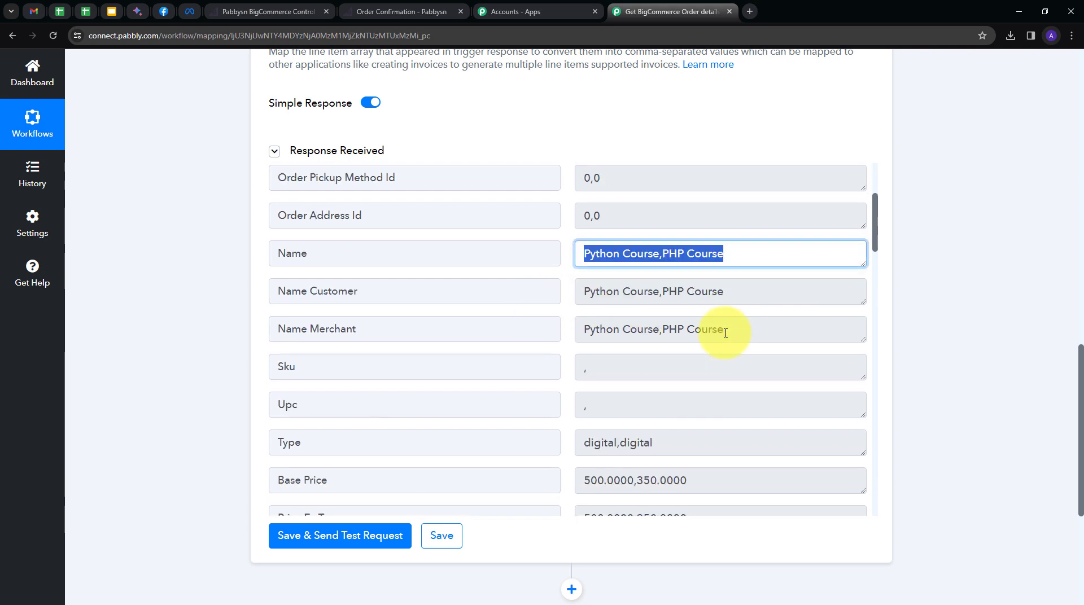
pyautogui.moveTo(734, 323); pyautogui.dragTo(519, 327)
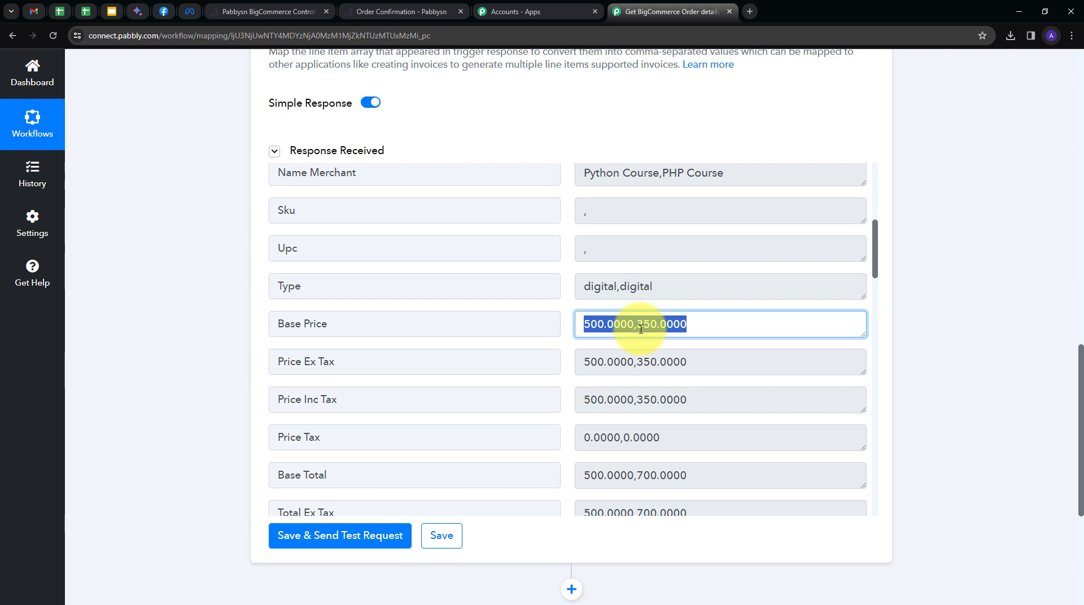
# Check the remaining comma-separated values, such as Quantity 1,2 and Total Ex Tax 500.0000,700.0000.
pyautogui.scroll(-3, 641, 329)
pyautogui.moveTo(689, 381); pyautogui.dragTo(569, 393)
pyautogui.scroll(-5, 632, 380)
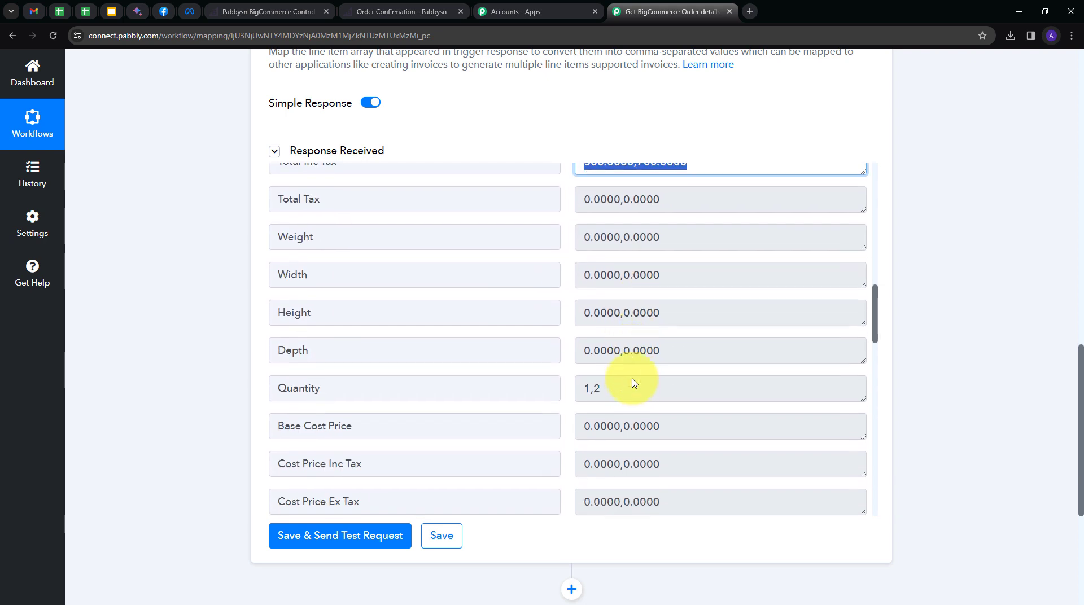
pyautogui.moveTo(620, 324); pyautogui.dragTo(525, 329)
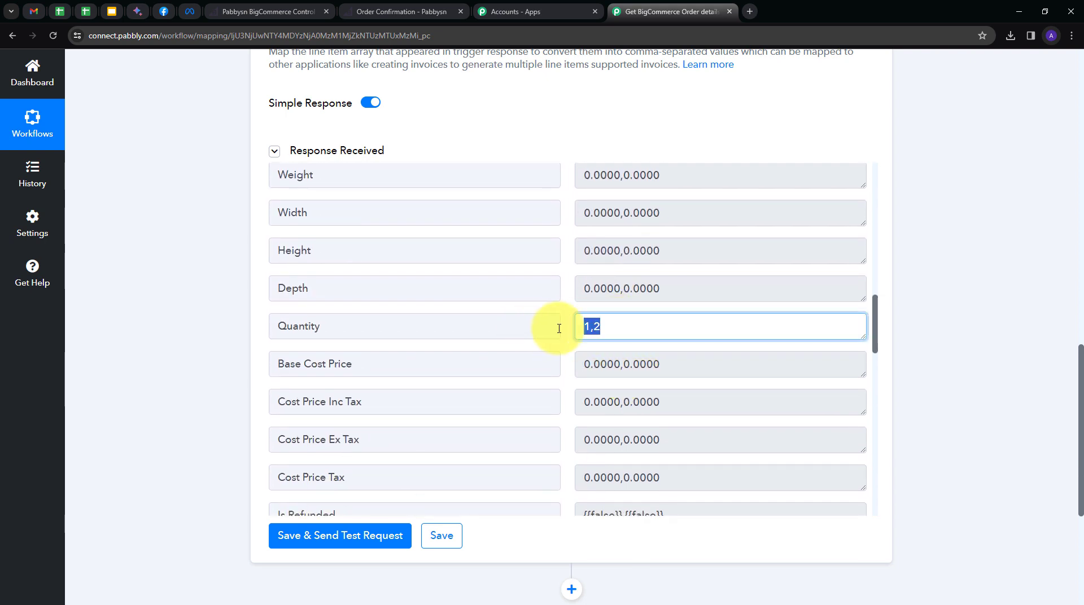
pyautogui.scroll(-3, 643, 331)
pyautogui.scroll(5, 643, 330)
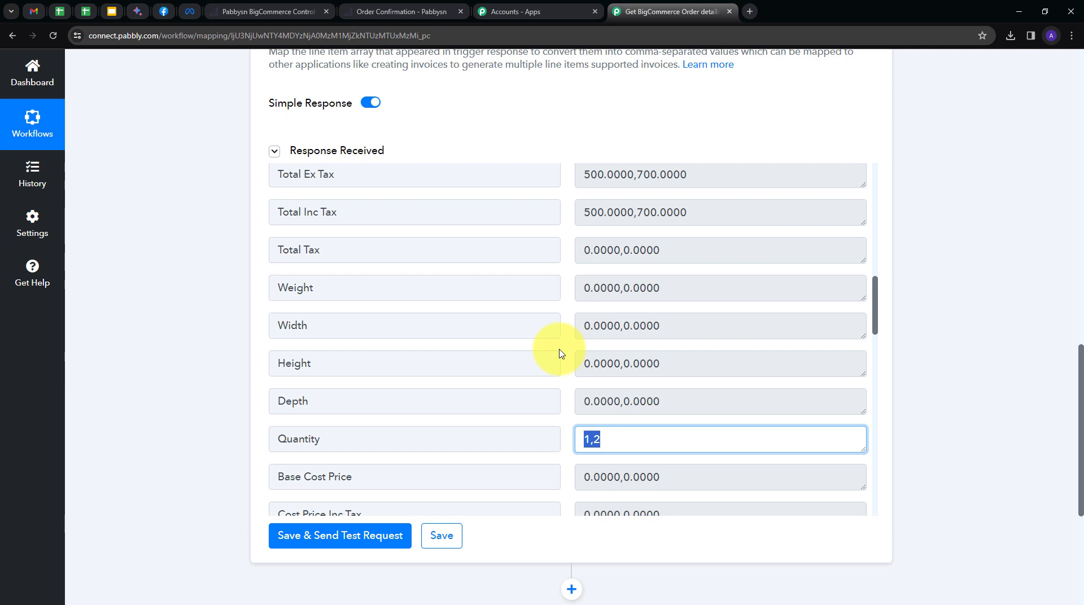
pyautogui.scroll(-5, 875, 283)
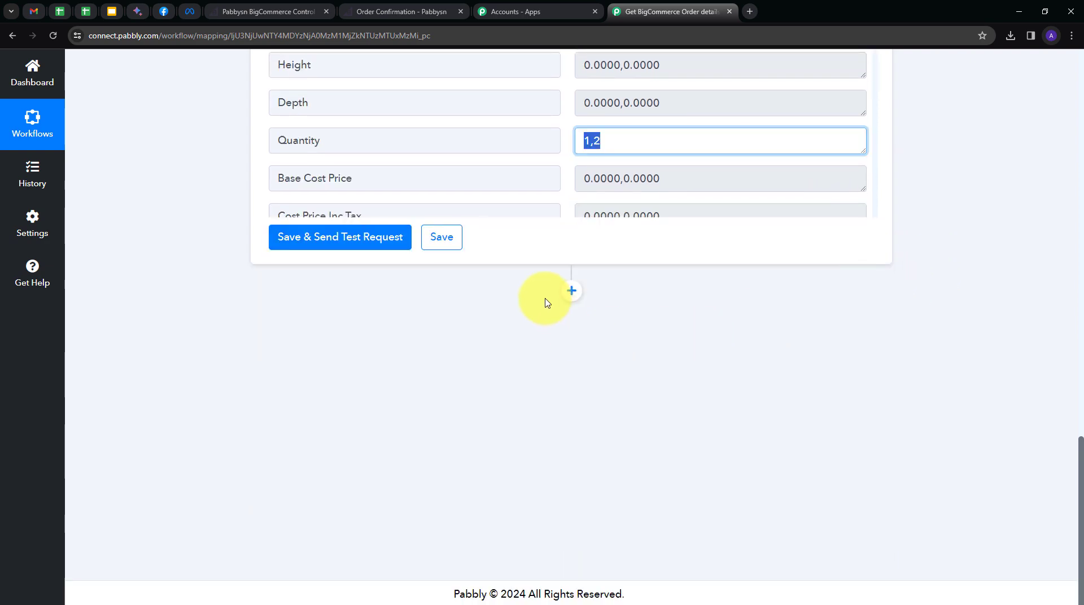
# Add a WhatsApp Cloud API step, searched as 'wha', using Send Template Message, and open its connection panel.
pyautogui.click(571, 291)
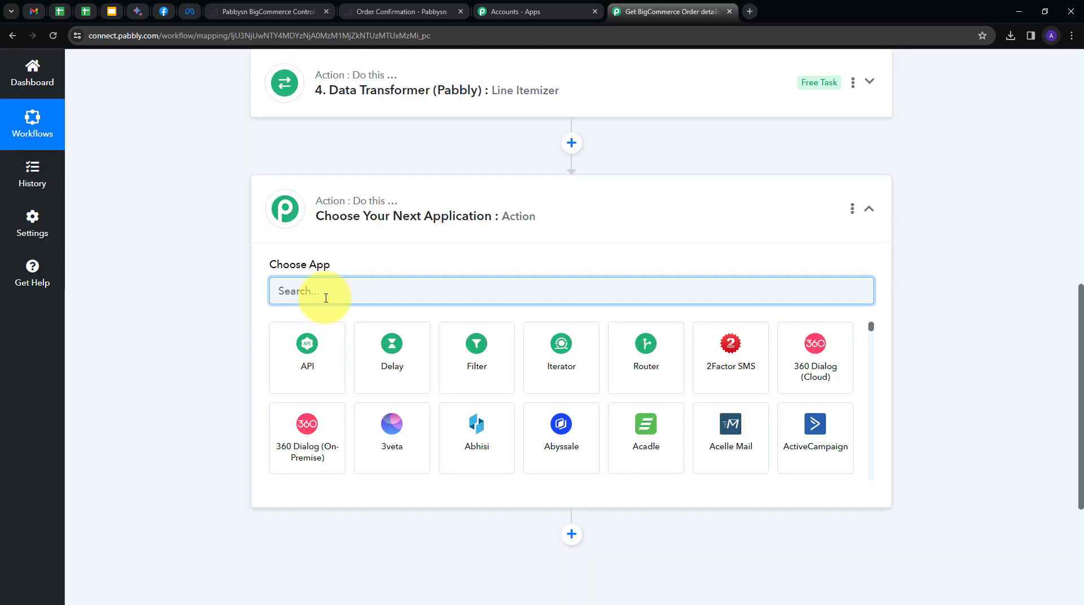
pyautogui.write('wha')
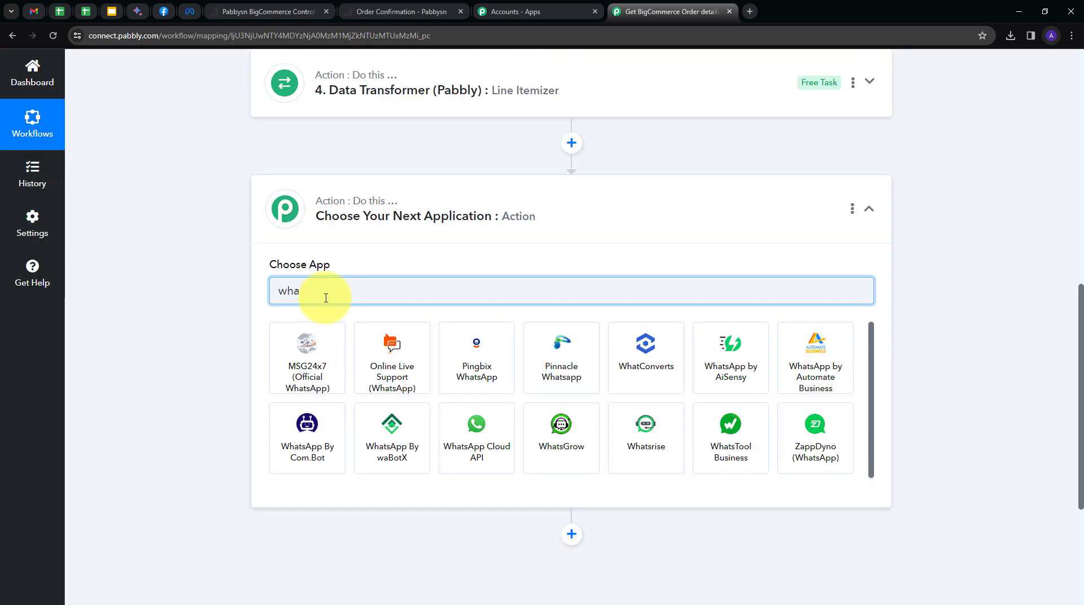
pyautogui.click(468, 429)
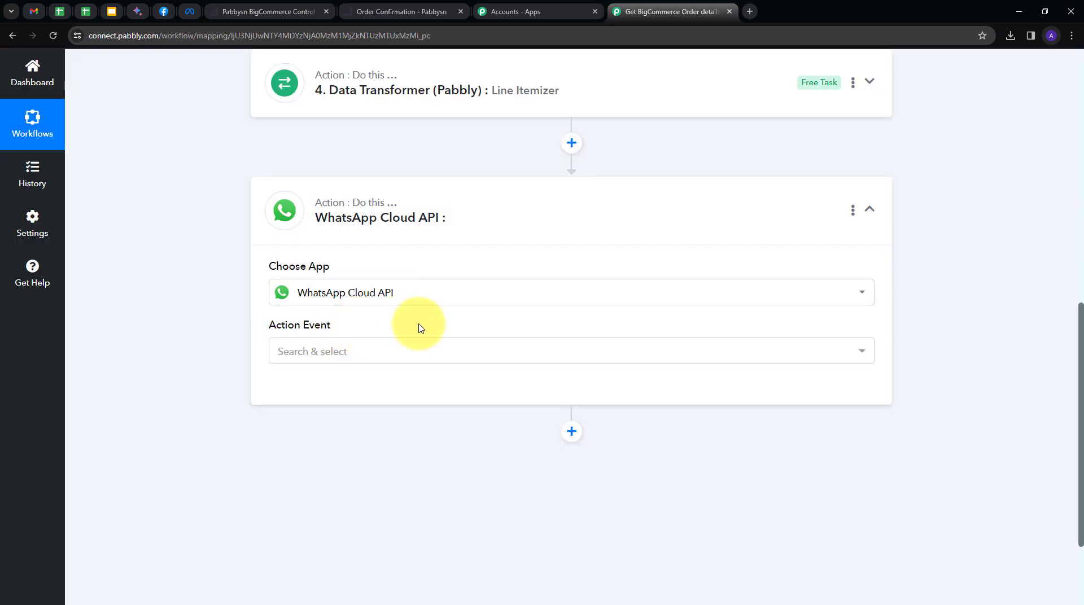
pyautogui.click(450, 351)
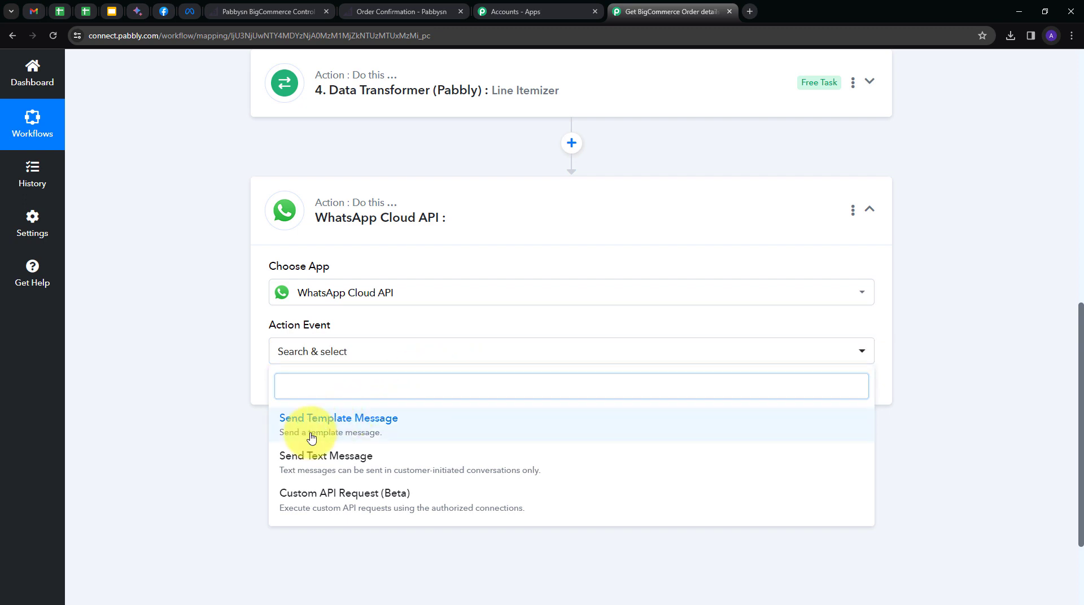
pyautogui.click(310, 437)
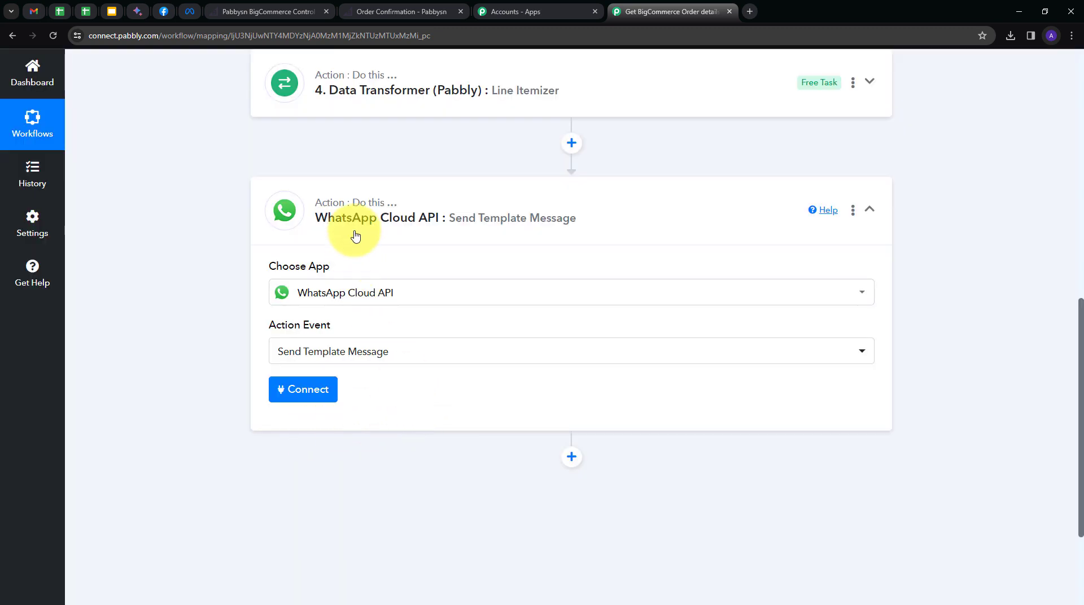
pyautogui.click(293, 397)
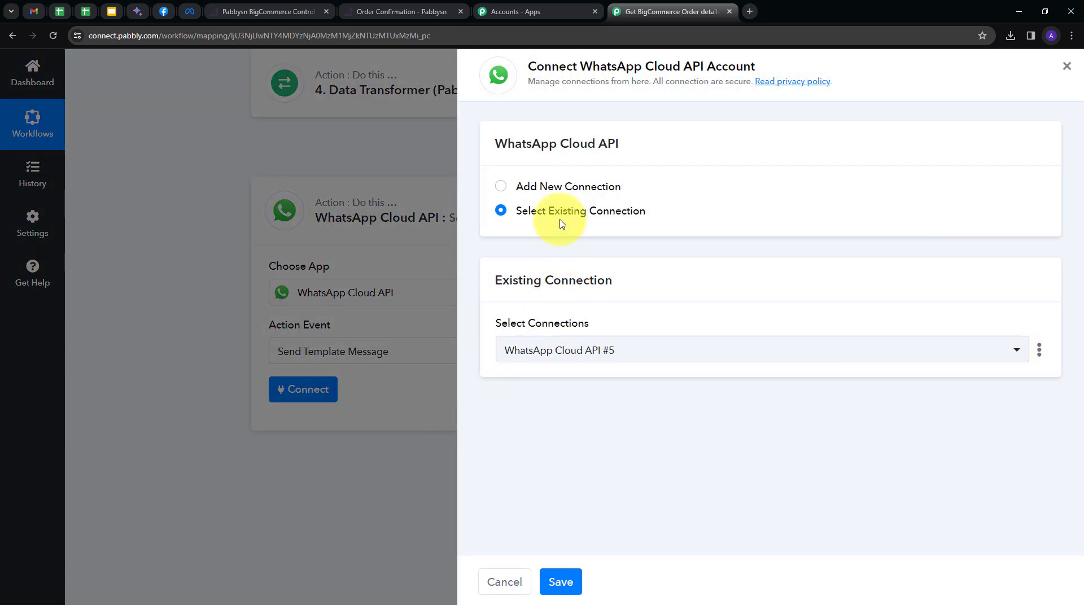
# Start the new WhatsApp Cloud API #6 connection form, then switch to the Meta for Developers API Setup page.
pyautogui.click(544, 189)
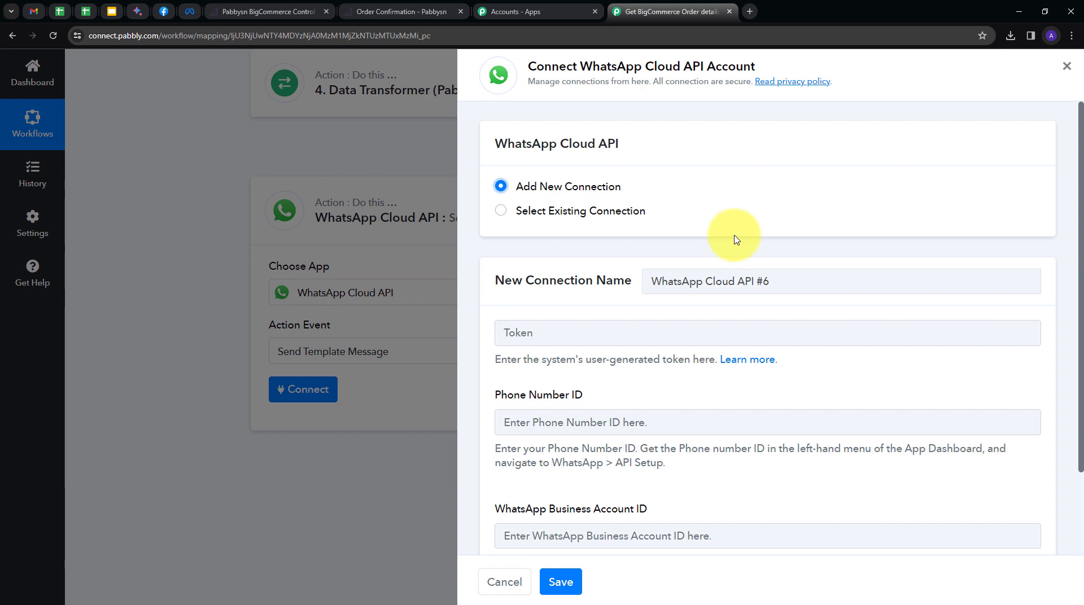
pyautogui.scroll(-2, 736, 241)
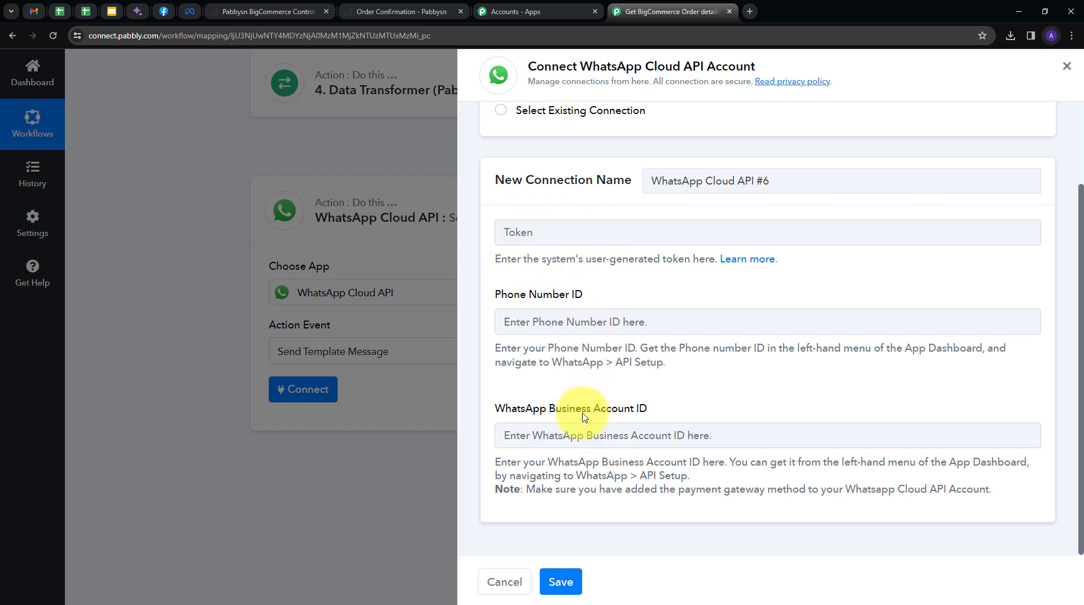
pyautogui.click(164, 11)
pyautogui.scroll(5, 261, 209)
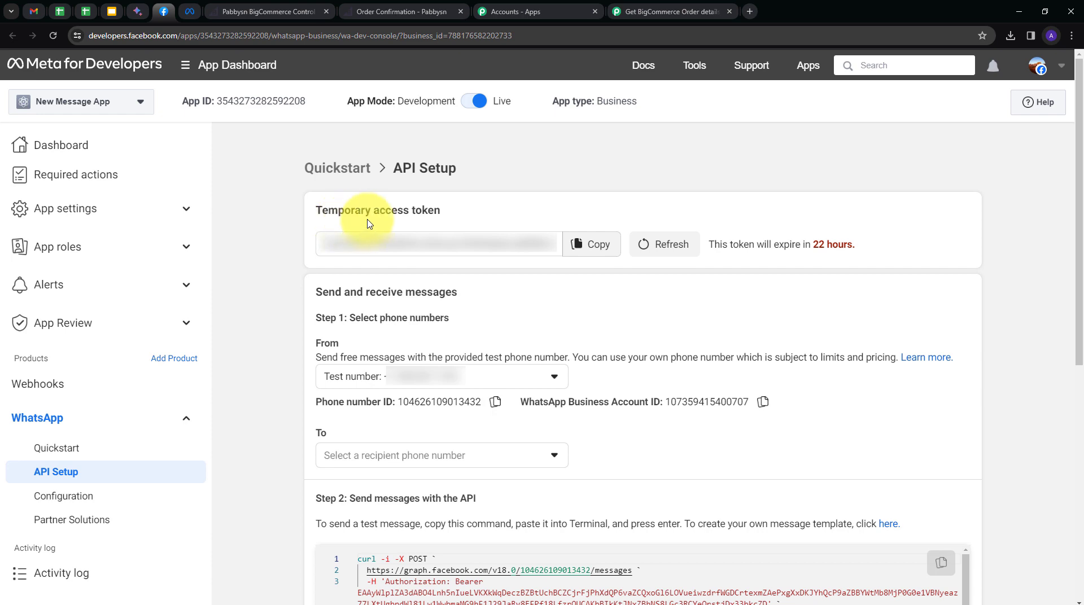
# Refresh the Meta temporary access token to a 23-hour expiry and copy it for Pabbly.
pyautogui.click(660, 243)
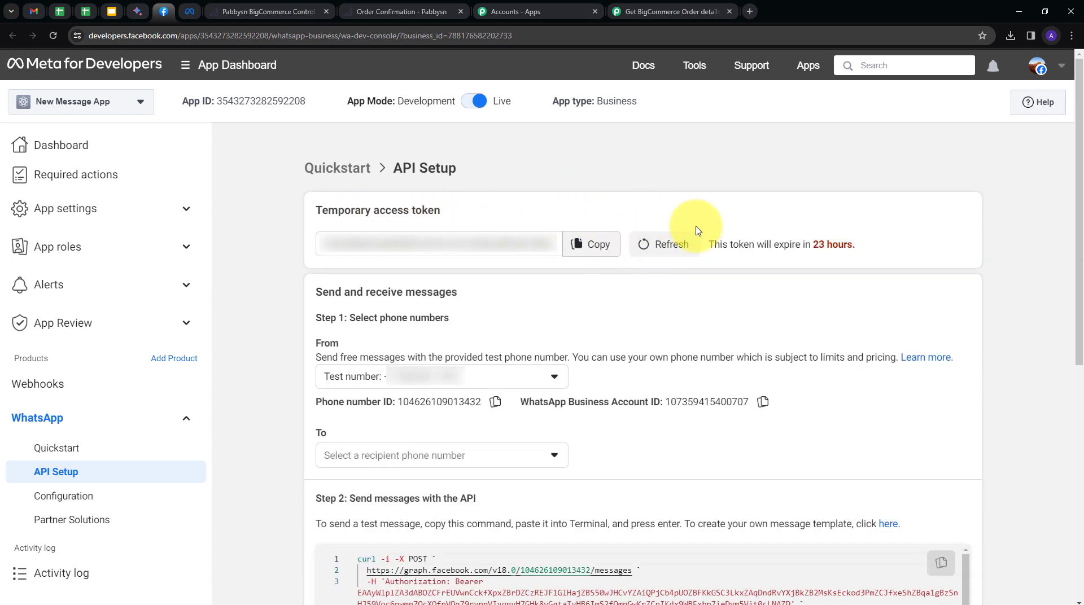
pyautogui.click(599, 249)
pyautogui.click(668, 18)
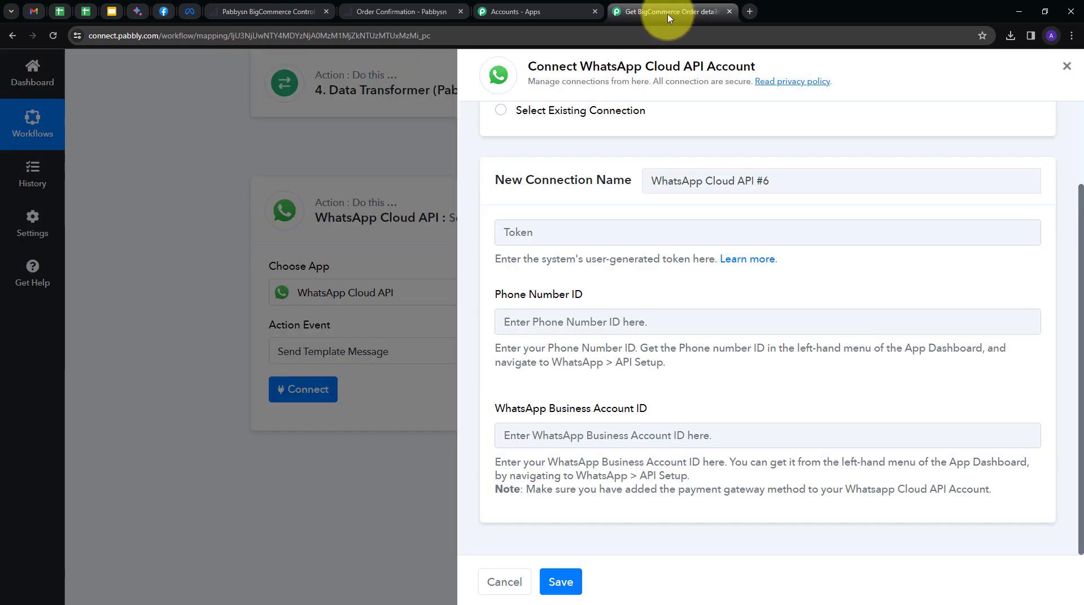
# Paste the access token and the Meta app's Phone Number ID into the Pabbly connection form.
pyautogui.click(544, 232)
pyautogui.hotkey('ctrl', 'v')
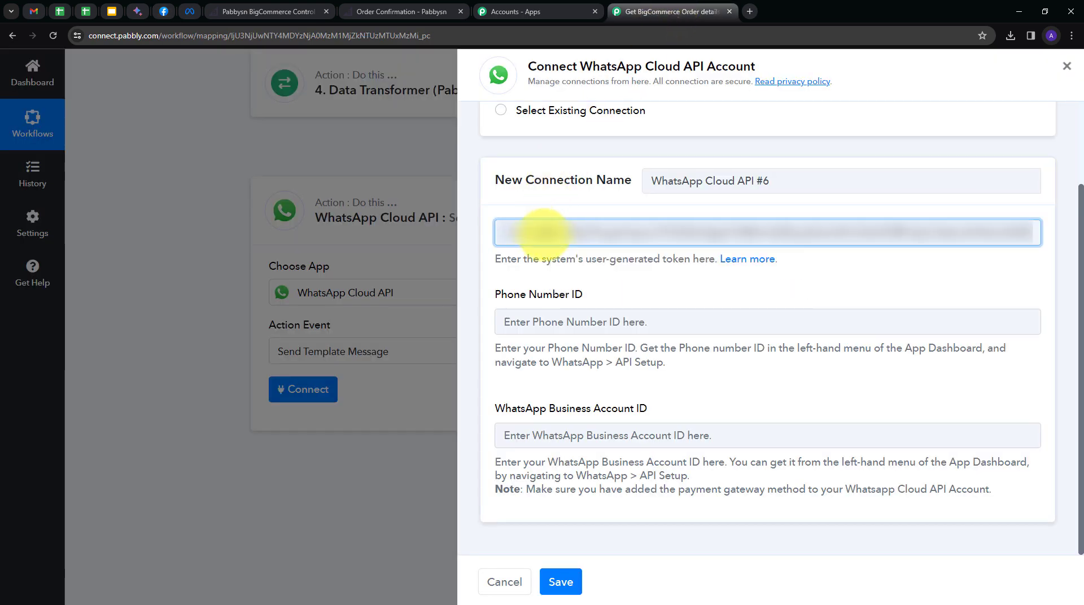
pyautogui.click(503, 270)
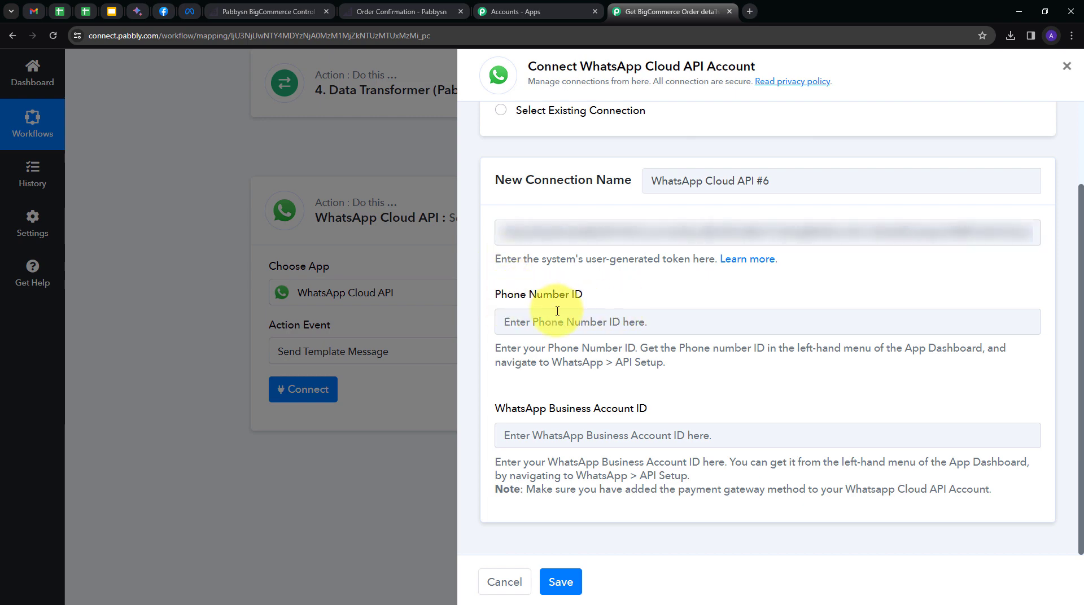
pyautogui.click(165, 13)
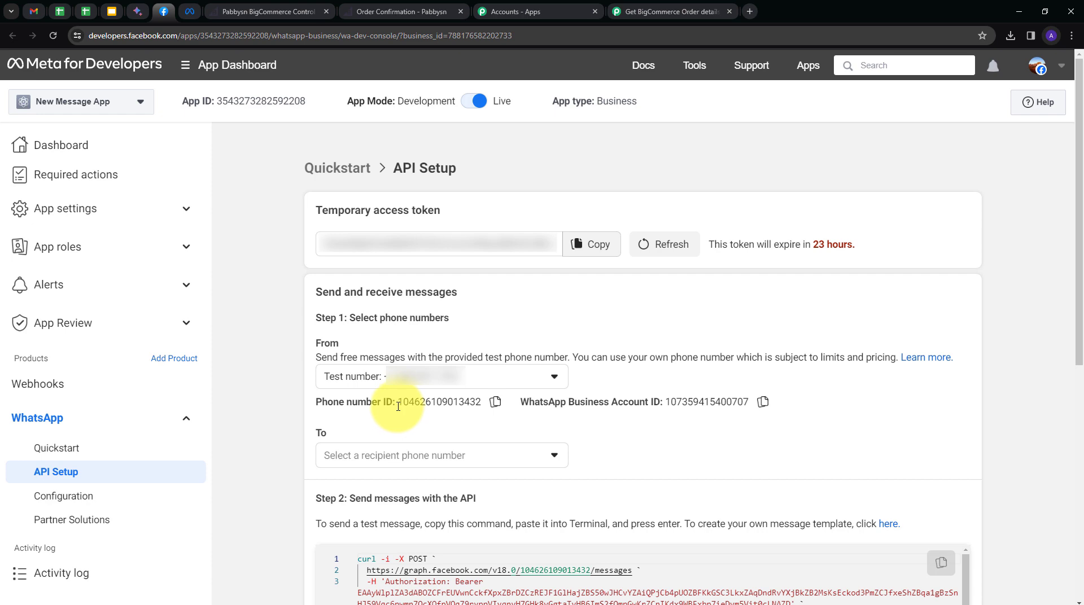
pyautogui.click(497, 403)
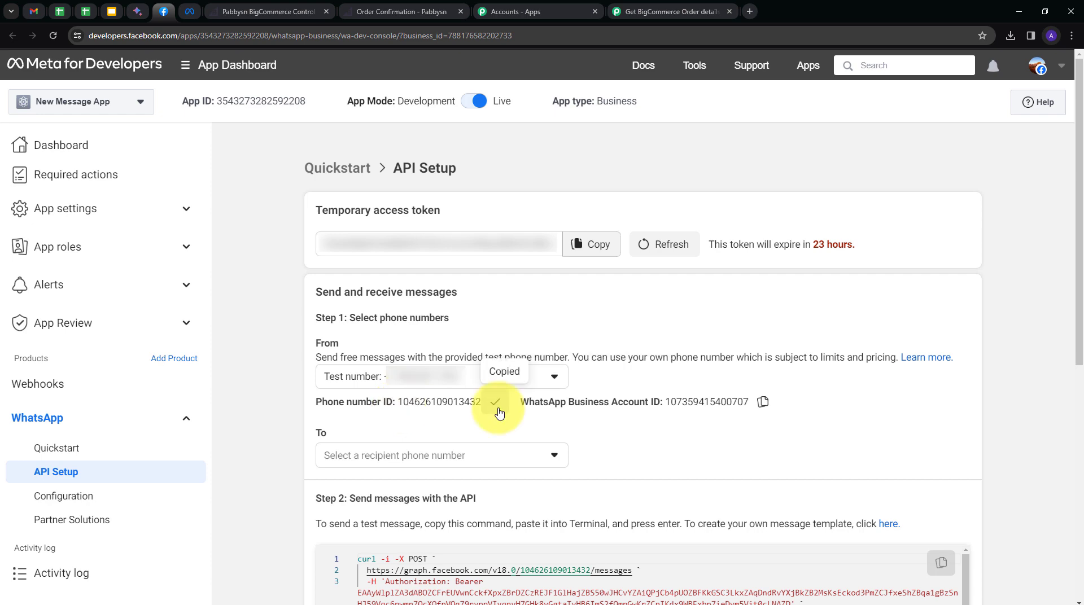
pyautogui.click(658, 20)
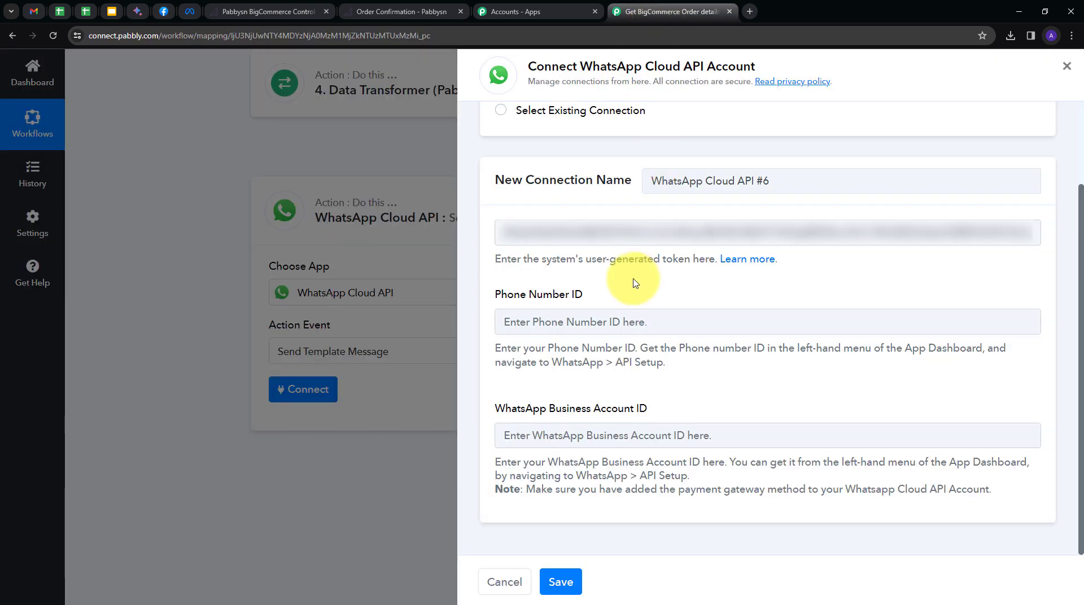
pyautogui.click(552, 321)
pyautogui.hotkey('ctrl', 'v')
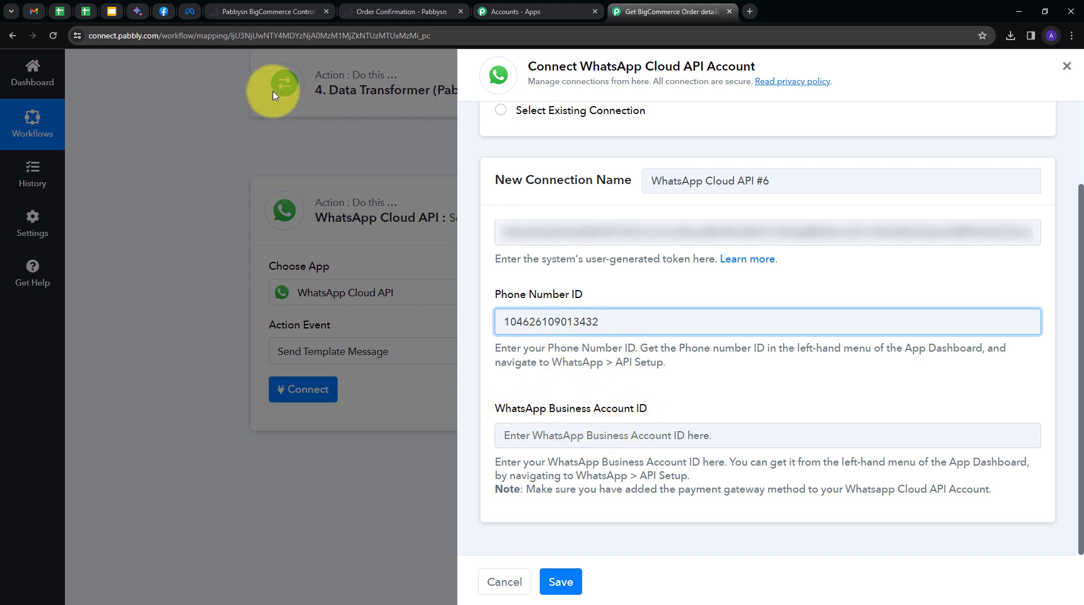
# Paste the WhatsApp Business Account ID into the form and save the connection.
pyautogui.click(162, 13)
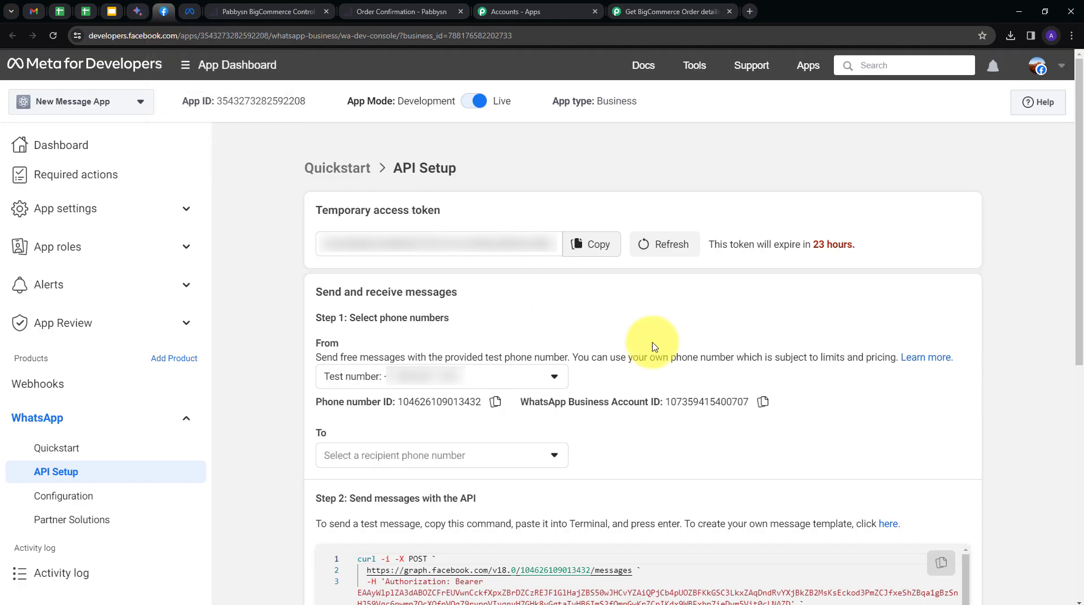
pyautogui.click(763, 403)
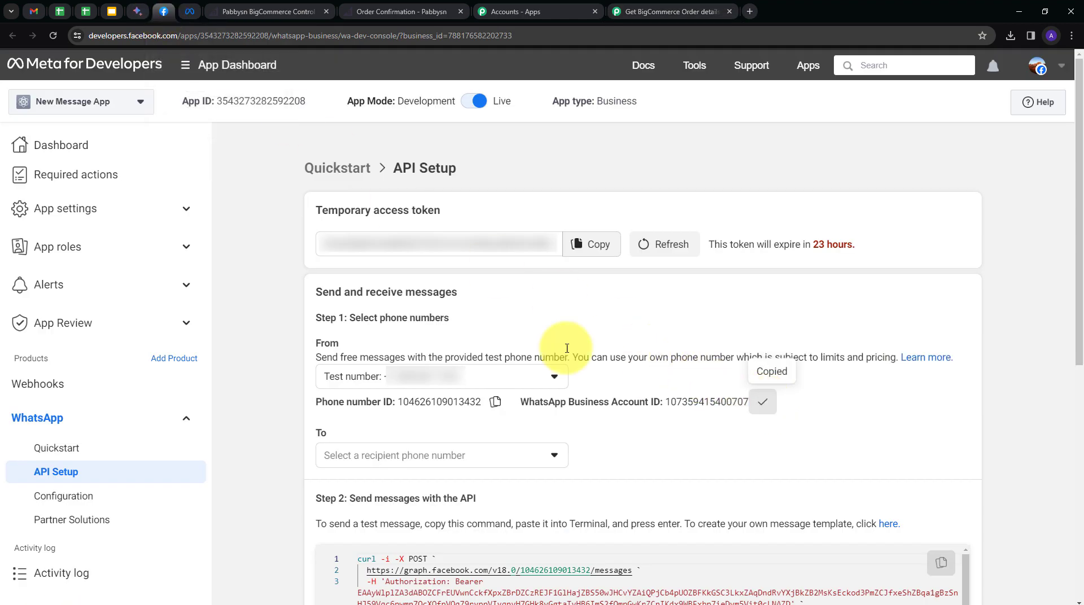
pyautogui.click(644, 7)
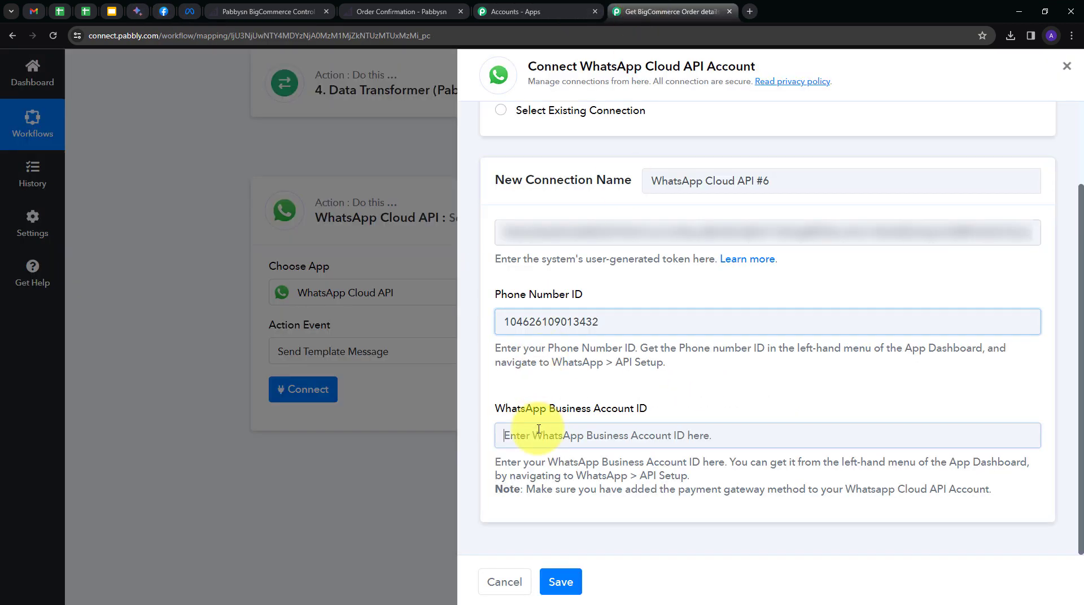
pyautogui.click(538, 433)
pyautogui.hotkey('ctrl', 'v')
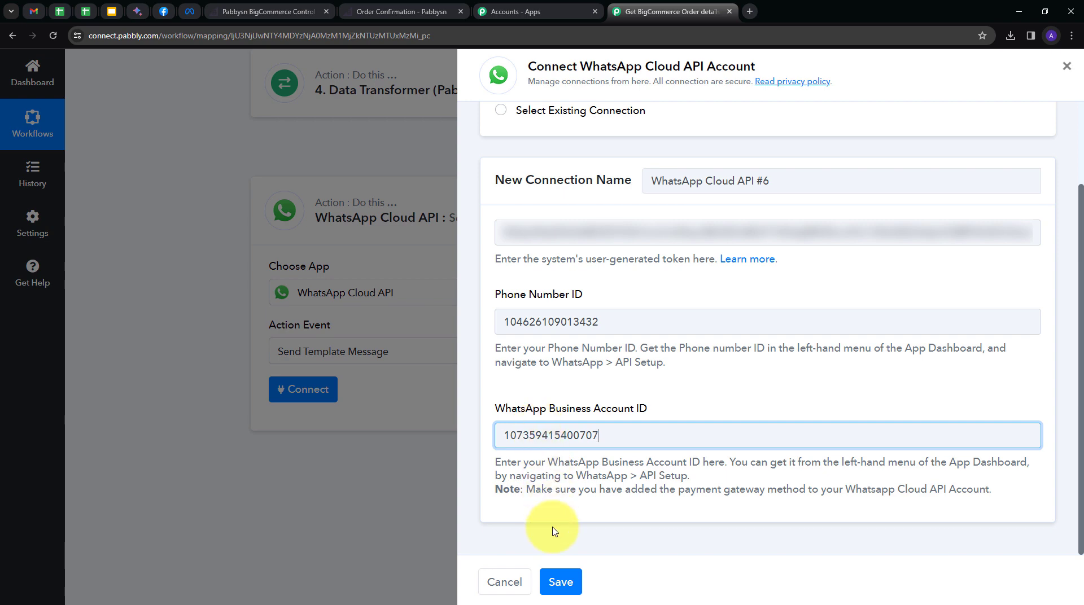
pyautogui.click(561, 582)
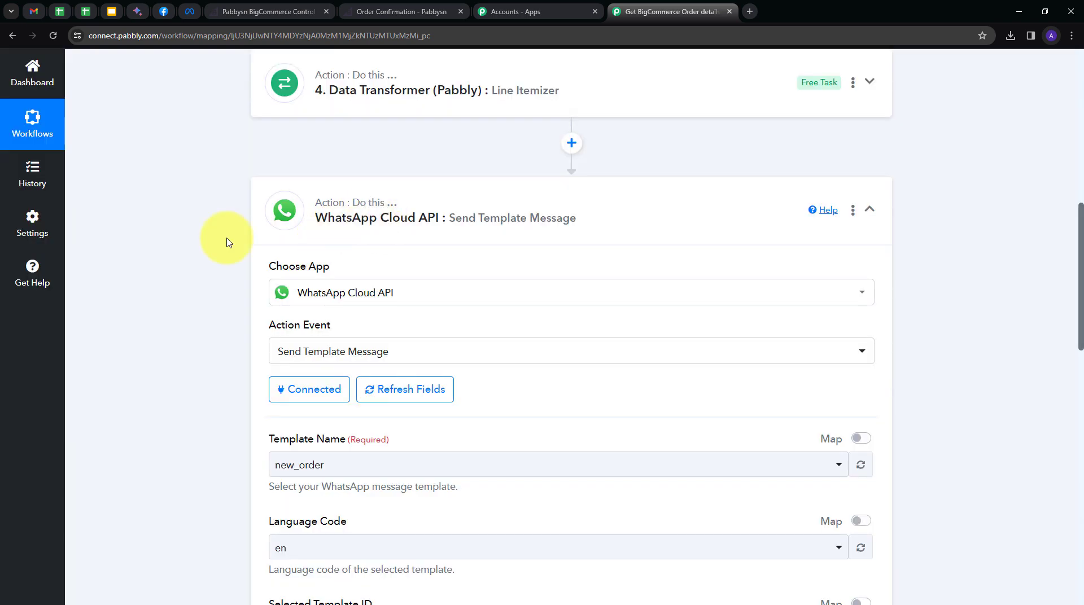
pyautogui.scroll(-2, 483, 266)
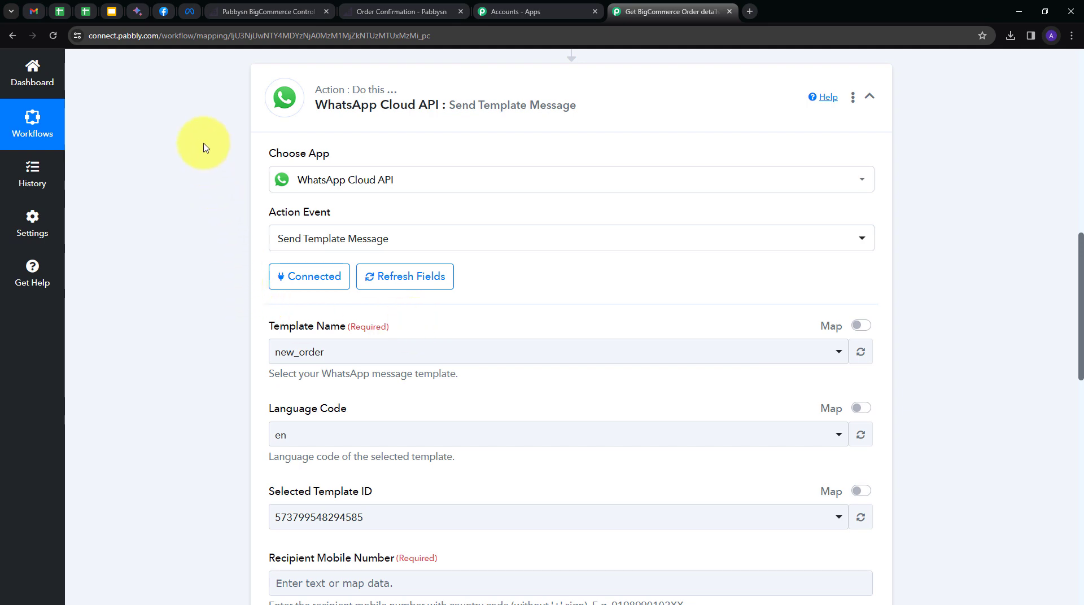
pyautogui.click(191, 12)
pyautogui.scroll(-3, 550, 429)
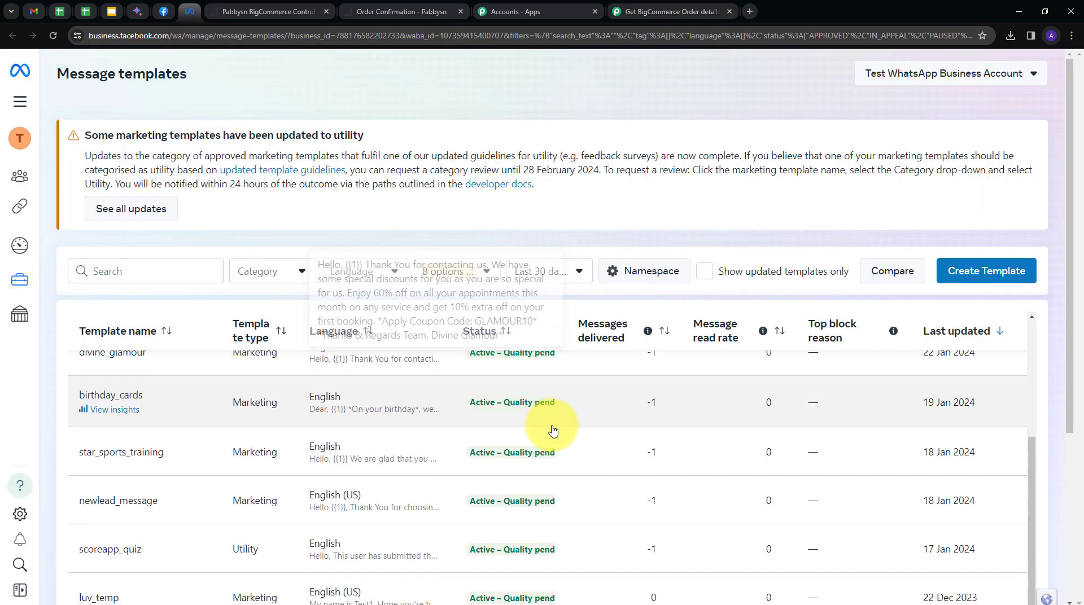
# Open the new_order template from the top of the Message templates table.
pyautogui.scroll(3, 550, 429)
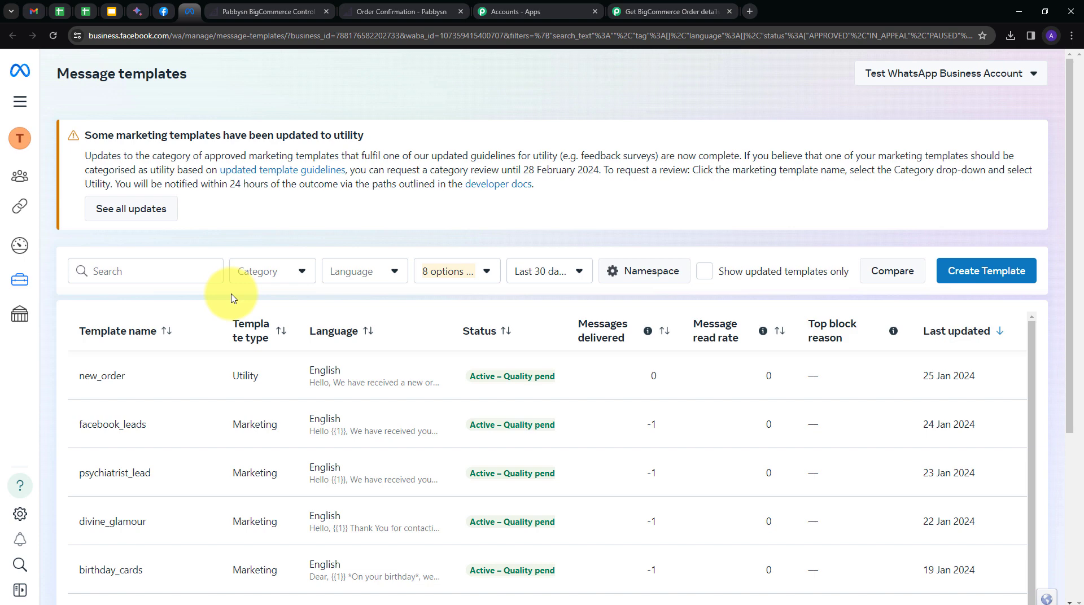
pyautogui.moveTo(94, 376)
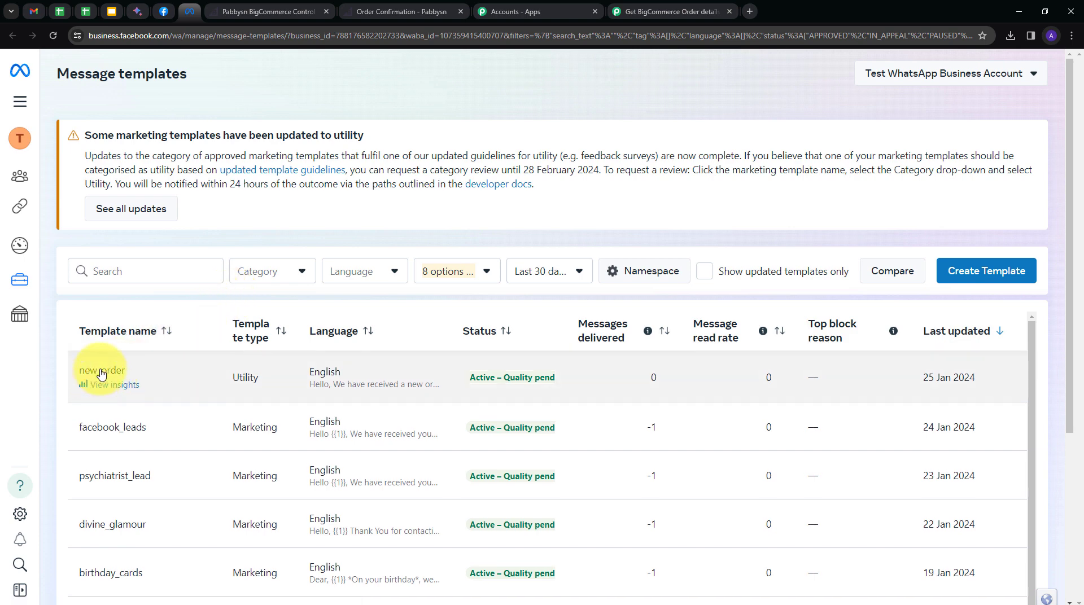
pyautogui.click(102, 373)
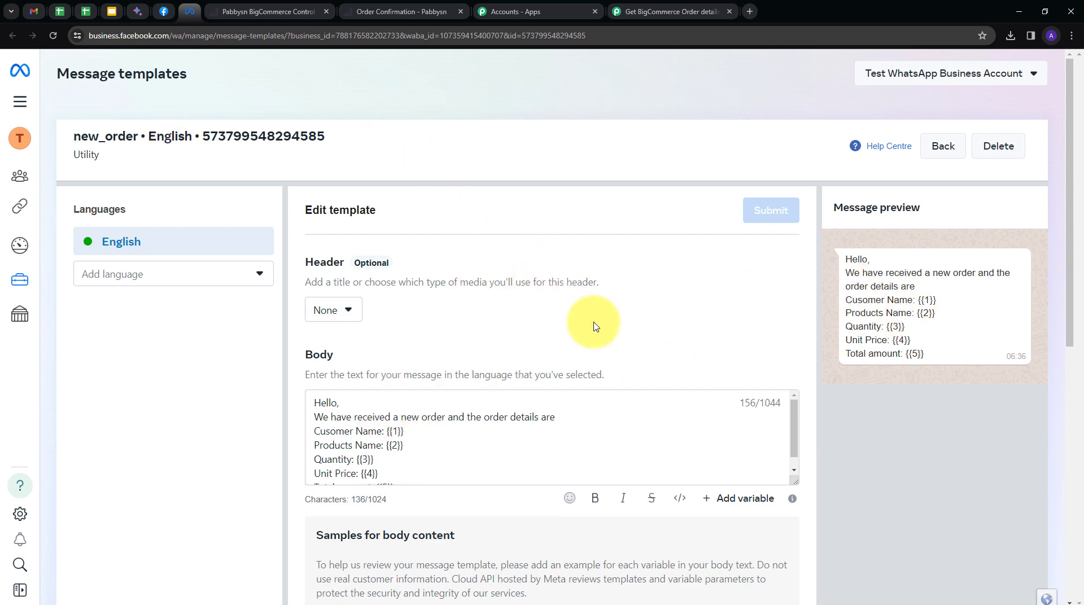
# Fix 'Cusomer' to 'Customer Name' in the new_order template body, then return to Pabbly.
pyautogui.scroll(-2, 593, 322)
pyautogui.scroll(-1, 449, 339)
pyautogui.scroll(1, 449, 339)
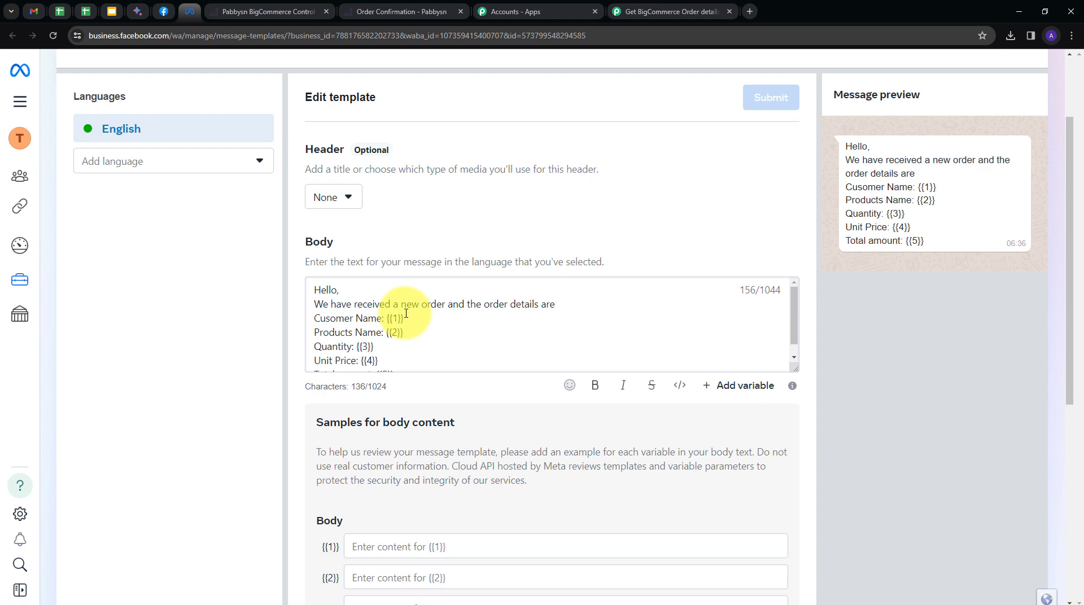
pyautogui.scroll(-1, 419, 305)
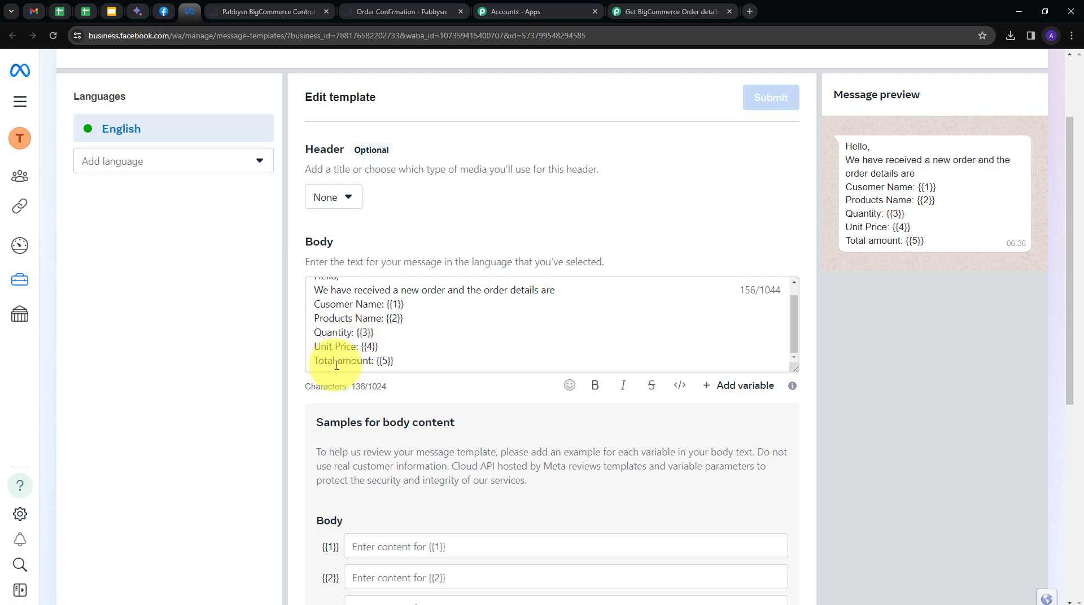
pyautogui.click(329, 304)
pyautogui.write('t')
pyautogui.scroll(2, 467, 395)
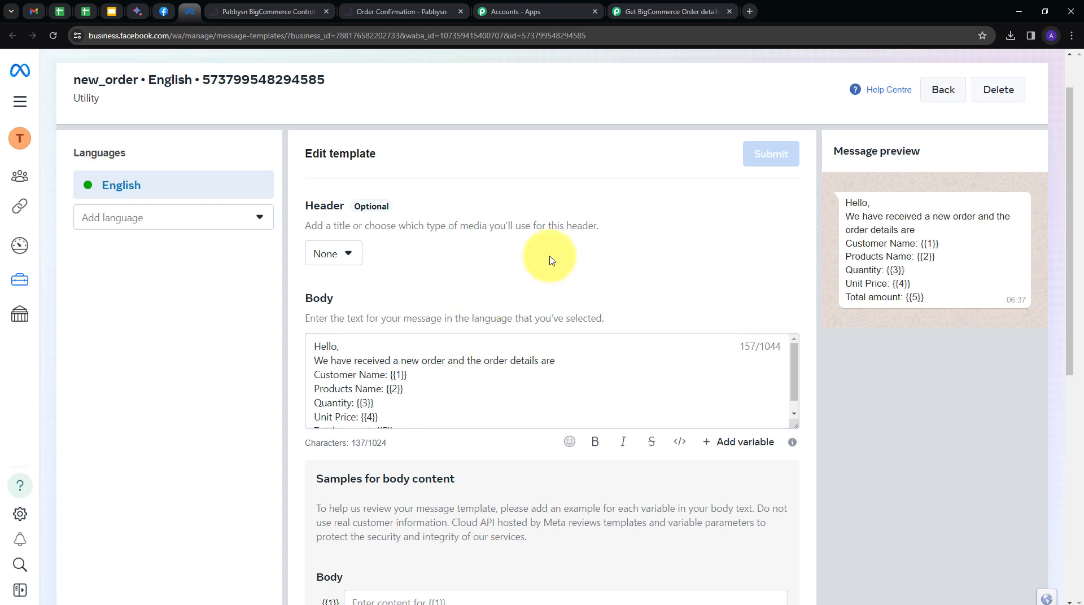
pyautogui.click(661, 12)
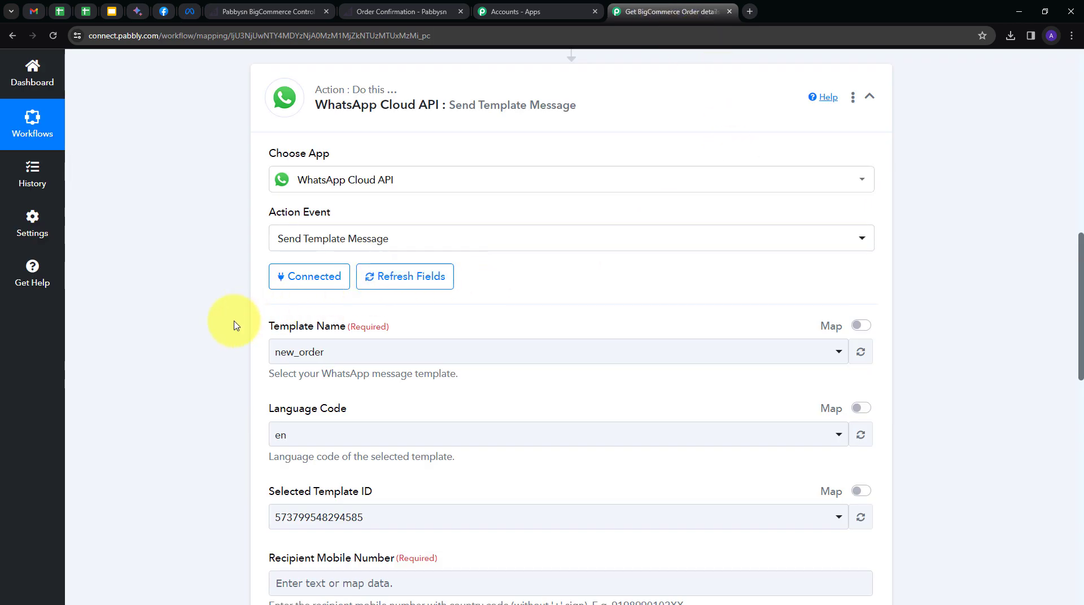
pyautogui.click(564, 352)
pyautogui.scroll(-3, 423, 225)
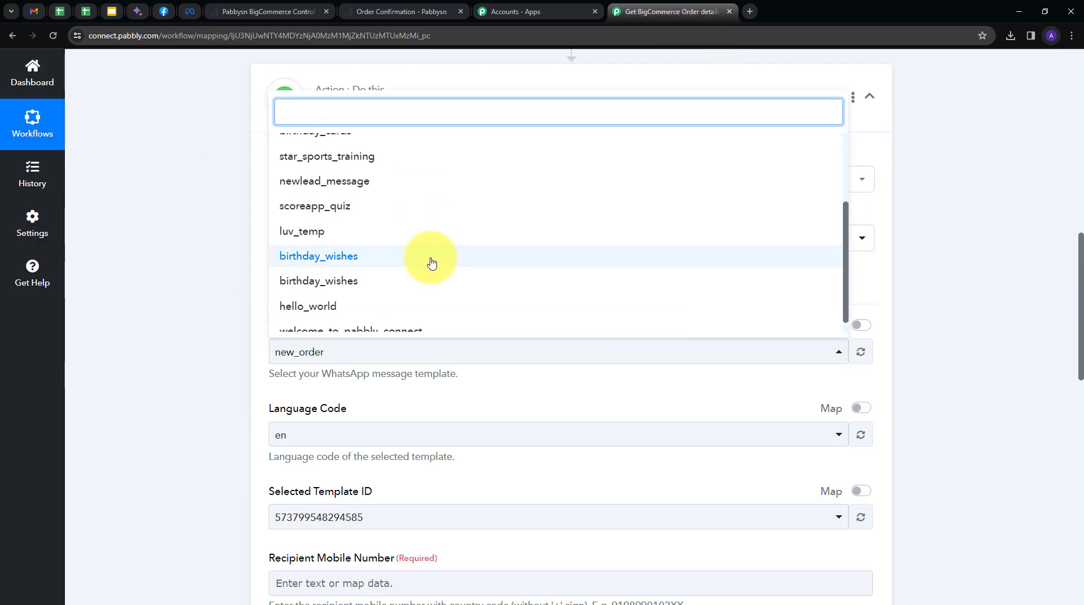
pyautogui.scroll(3, 432, 262)
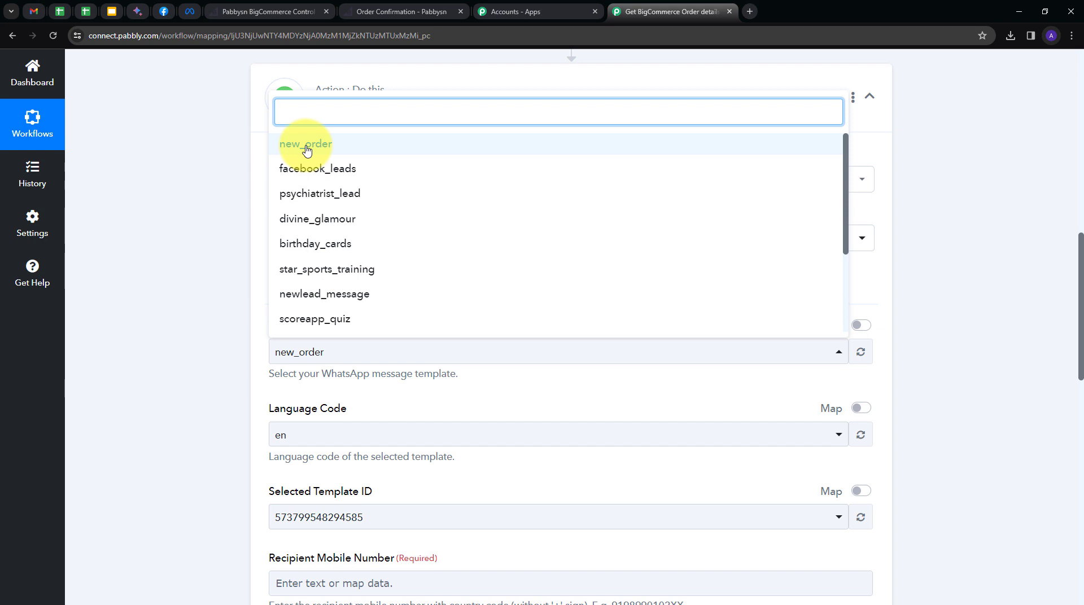
pyautogui.click(306, 148)
pyautogui.scroll(-2, 363, 273)
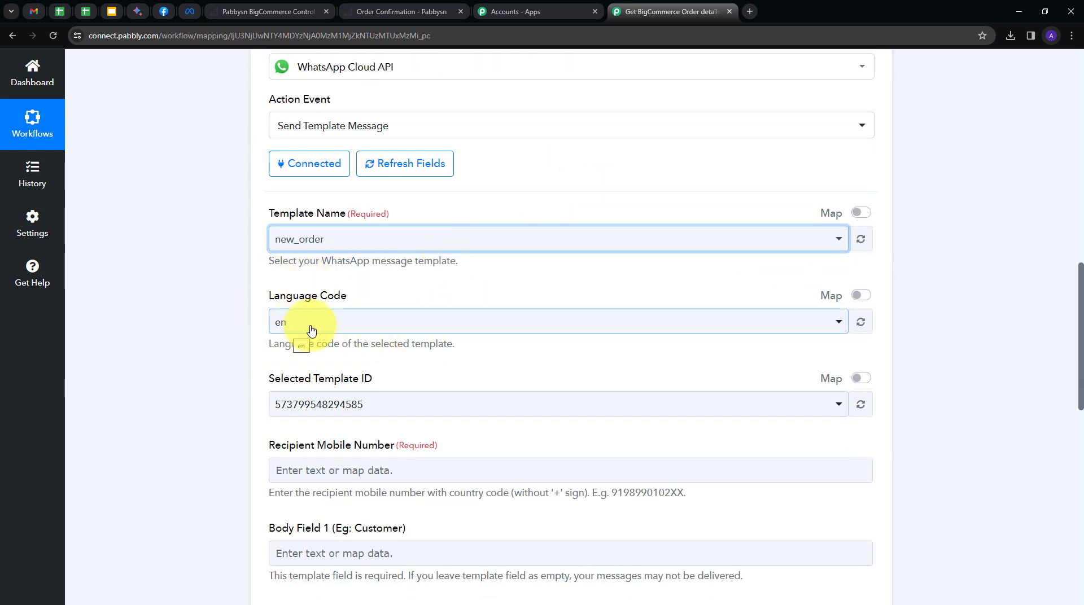
pyautogui.scroll(-1, 381, 335)
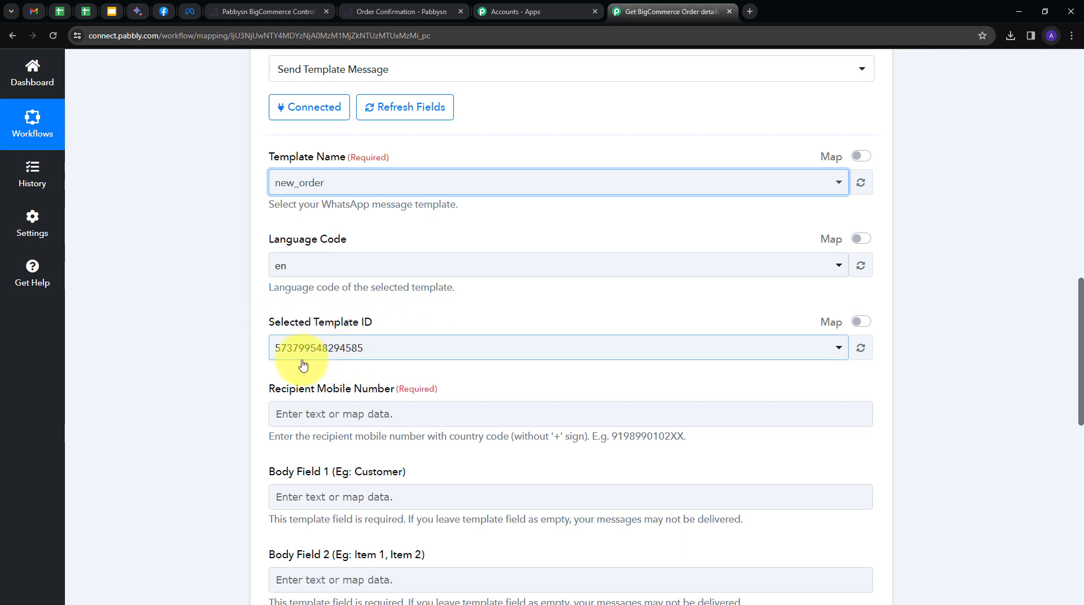
pyautogui.scroll(-2, 484, 295)
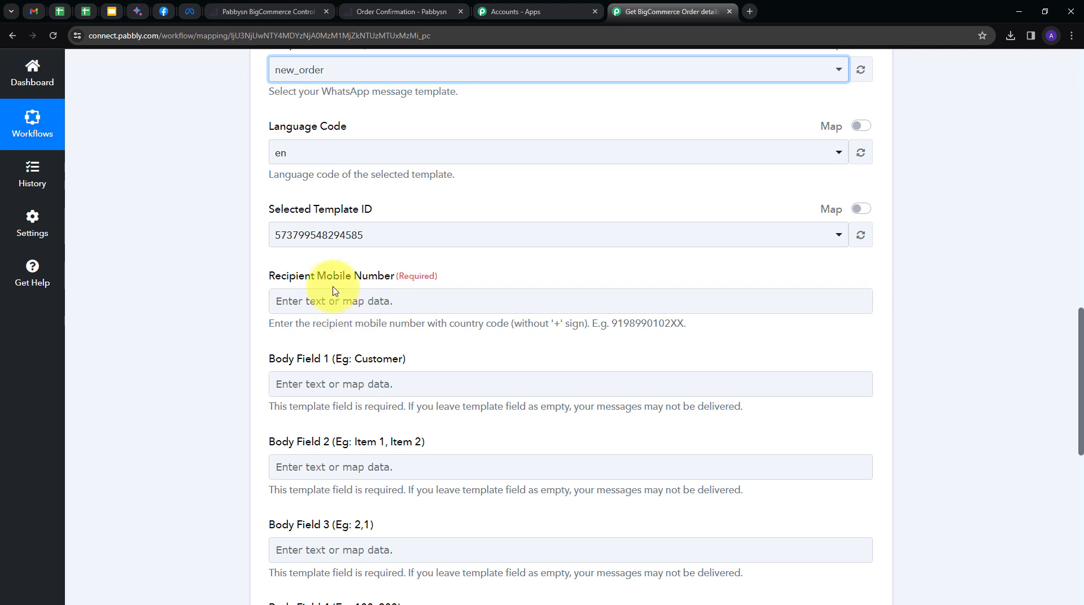
# Enter the recipient's mobile number, including country code, in Recipient Mobile Number.
pyautogui.click(304, 305)
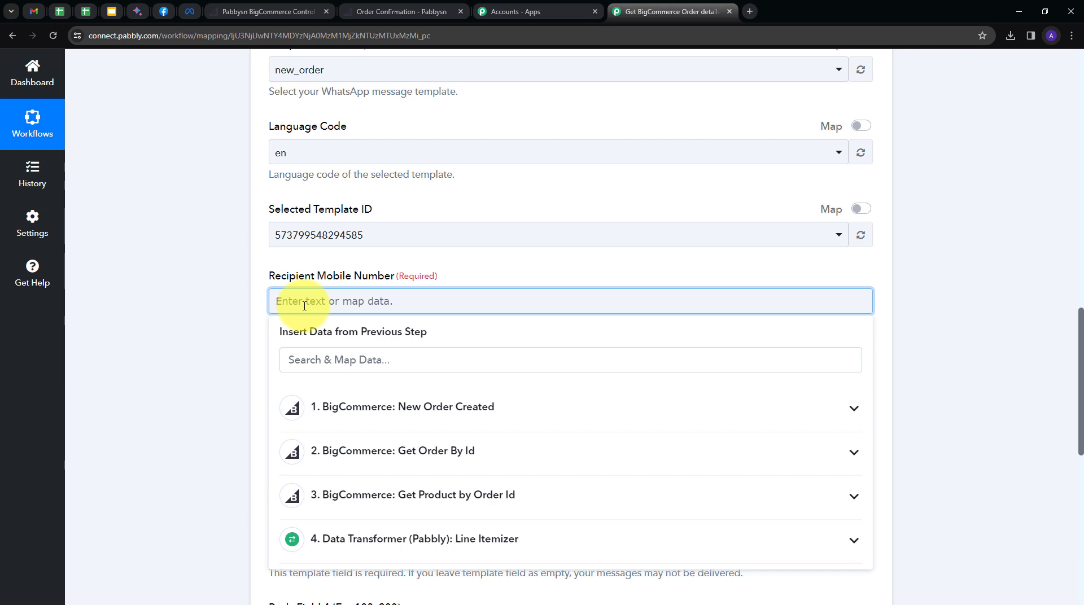
pyautogui.scroll(-3, 426, 278)
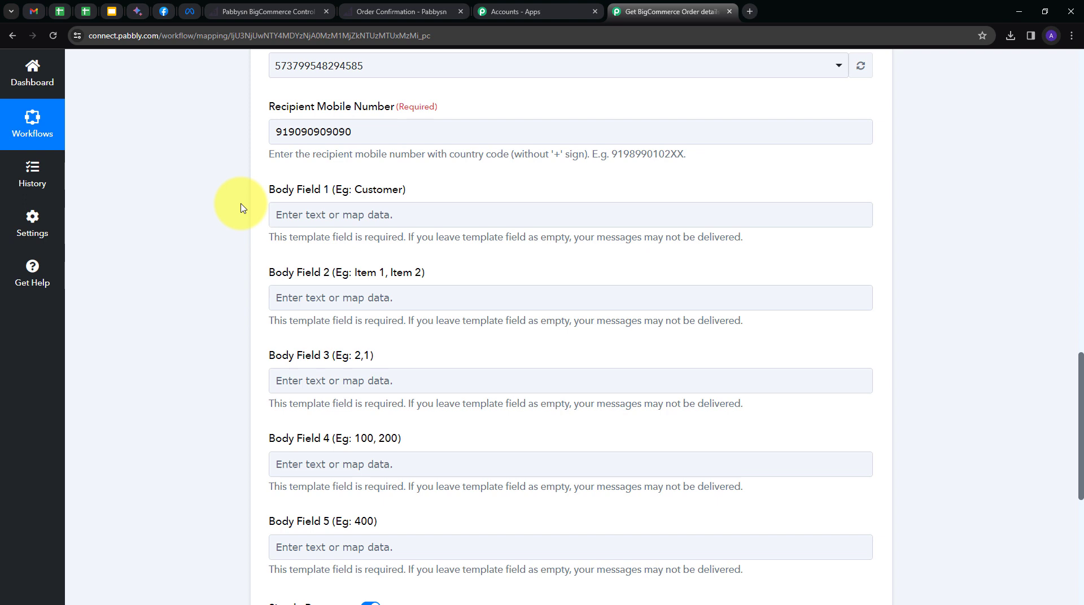
# Map Body Field 1 to the billing first and last name from Get Order By Id.
pyautogui.click(285, 213)
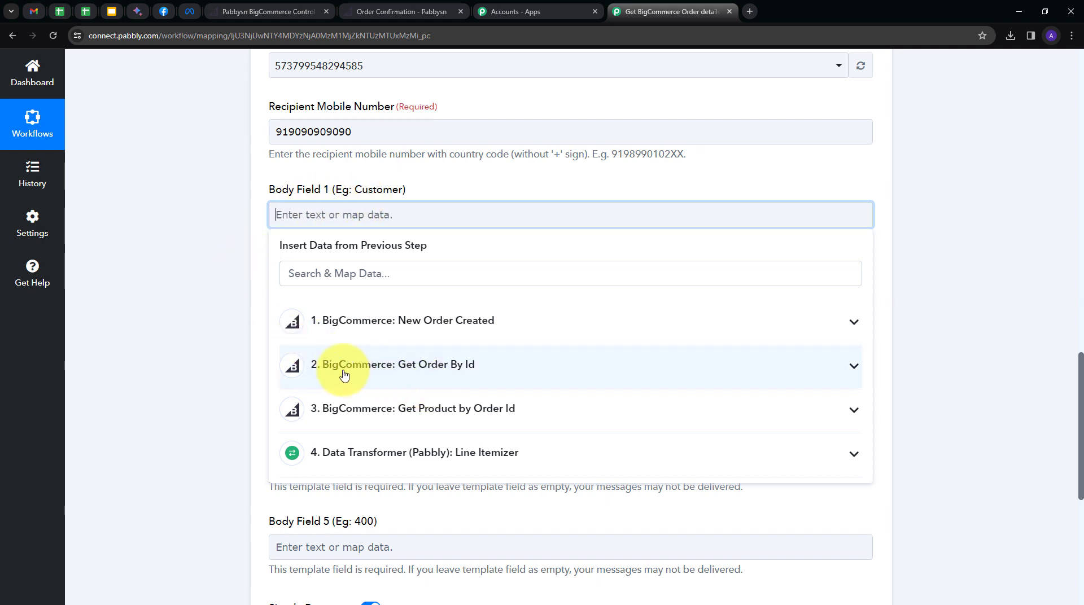
pyautogui.click(473, 373)
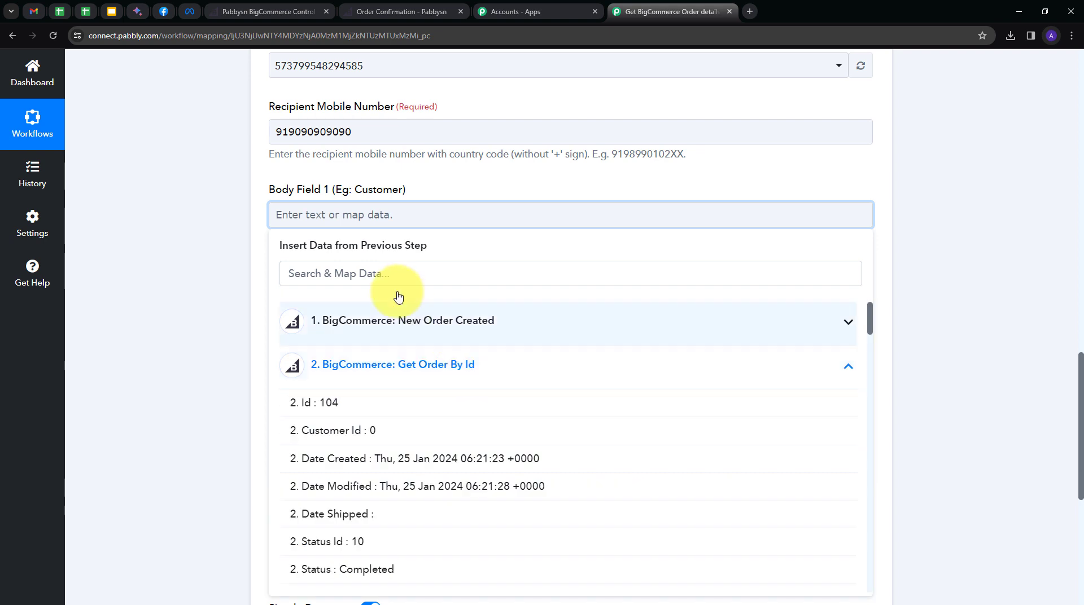
pyautogui.click(391, 281)
pyautogui.write('name')
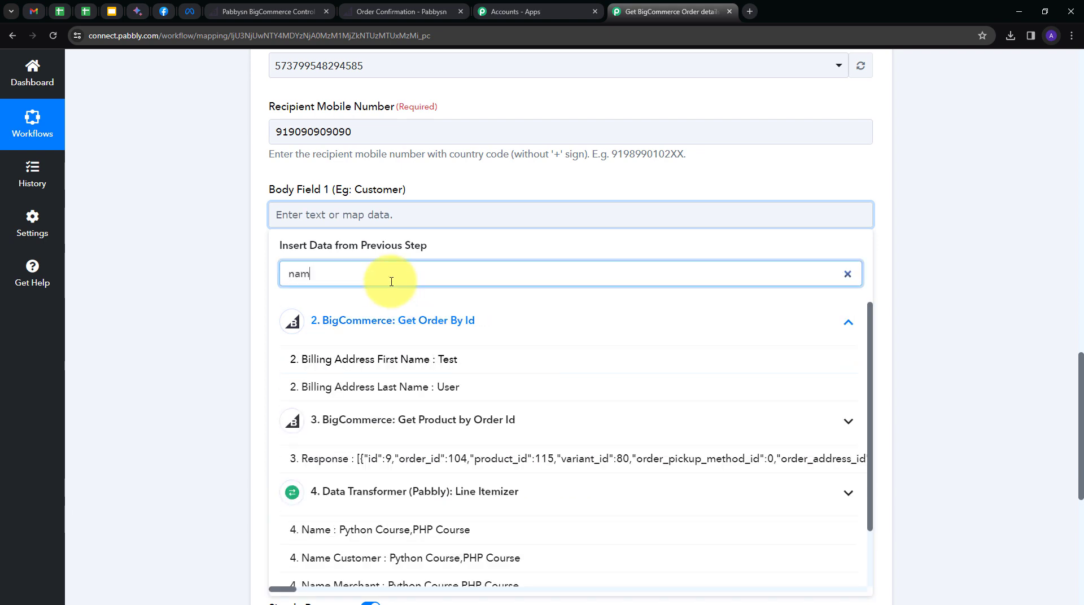
pyautogui.click(381, 359)
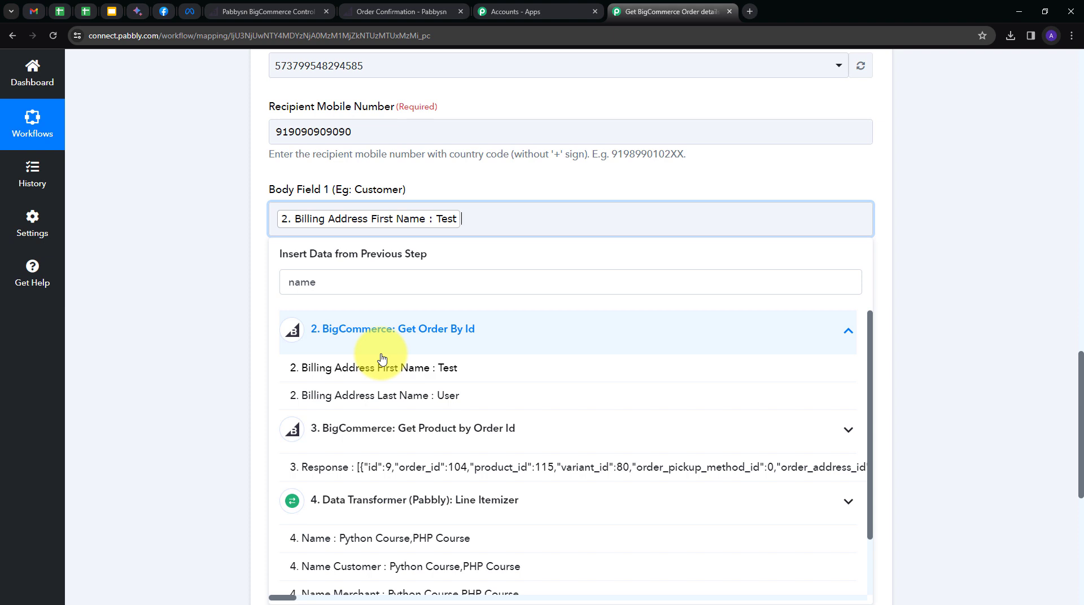
pyautogui.click(386, 402)
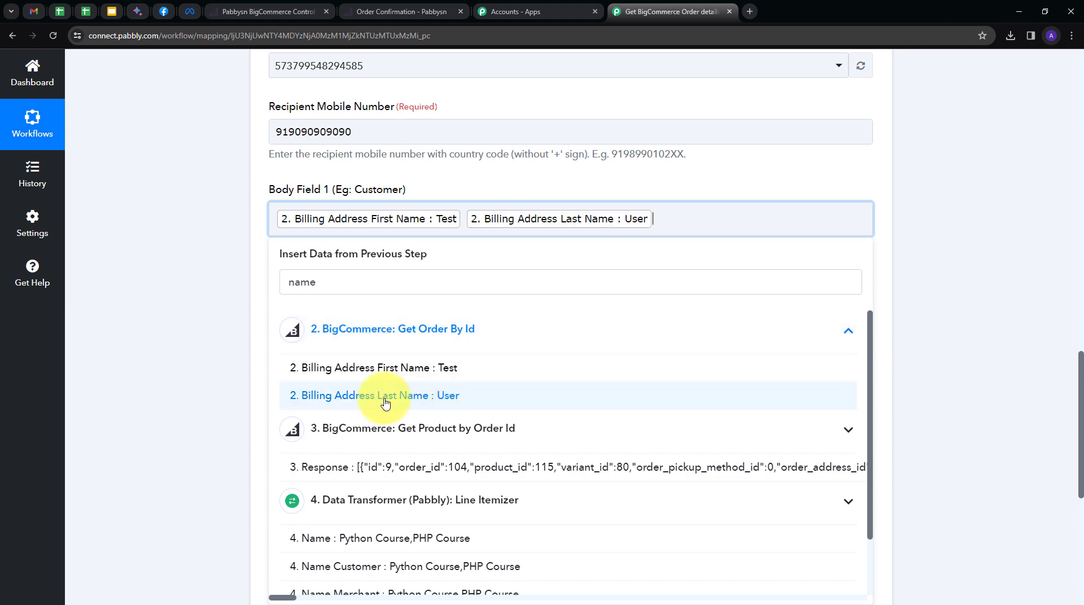
pyautogui.click(202, 302)
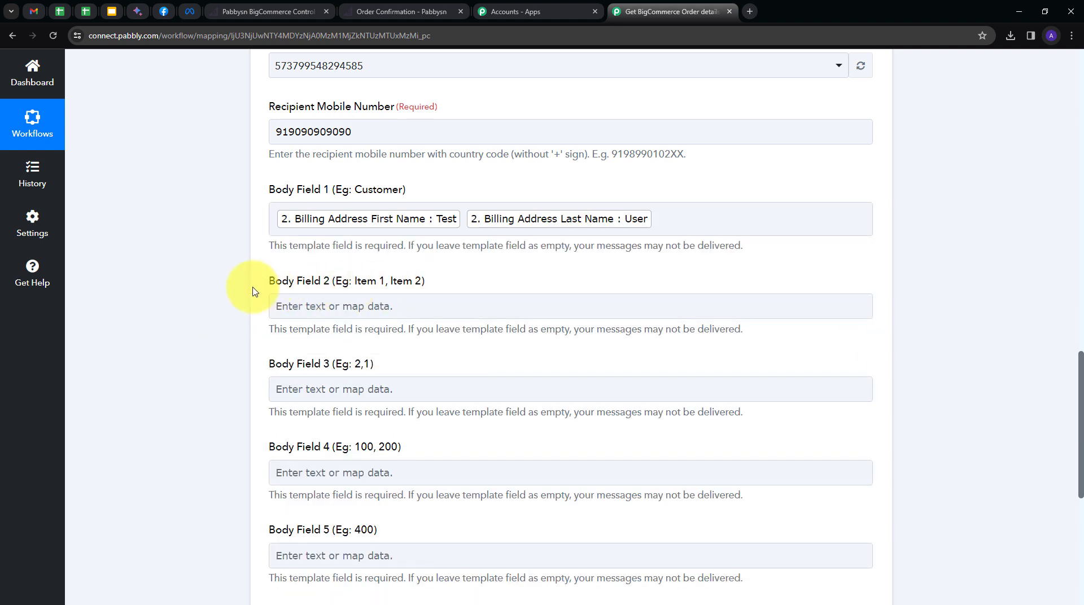
pyautogui.scroll(-1, 418, 273)
pyautogui.click(283, 248)
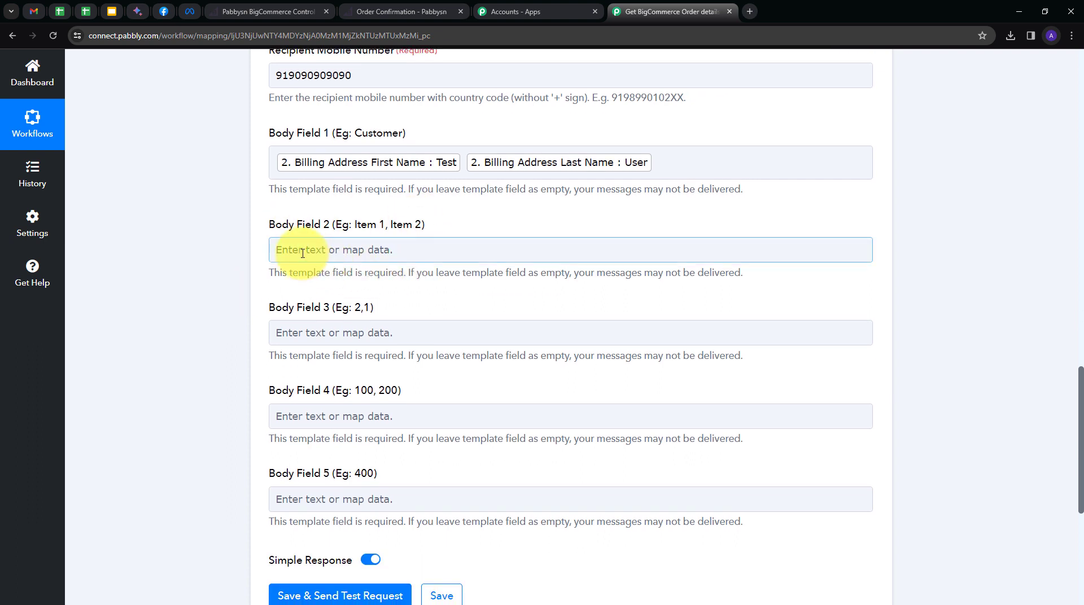
# Map Body Fields 2 and 3 to the Line Itemizer's product Name and Quantity.
pyautogui.click(366, 253)
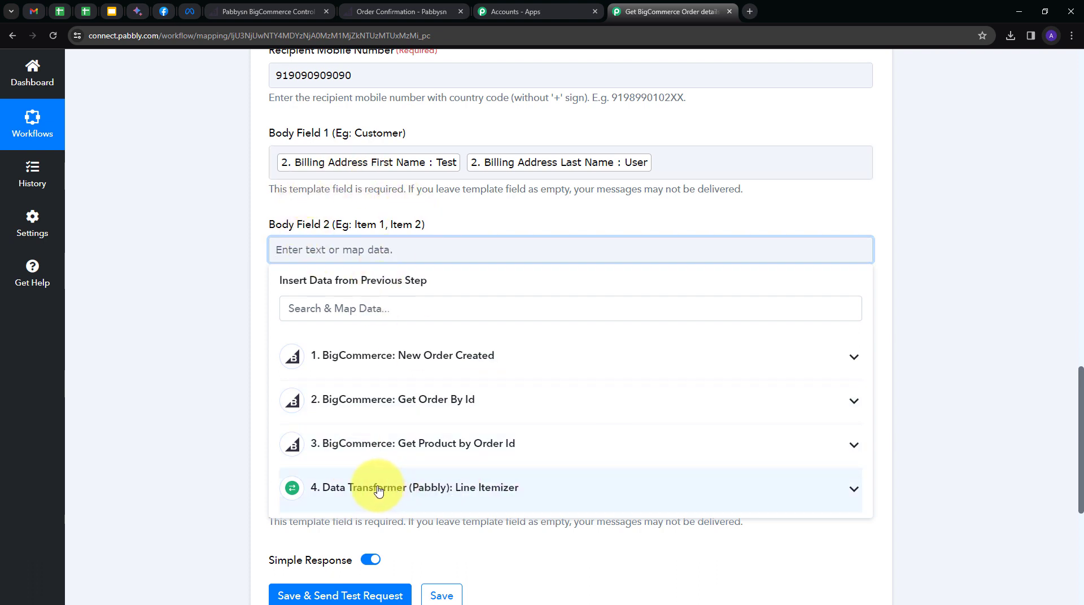
pyautogui.click(483, 489)
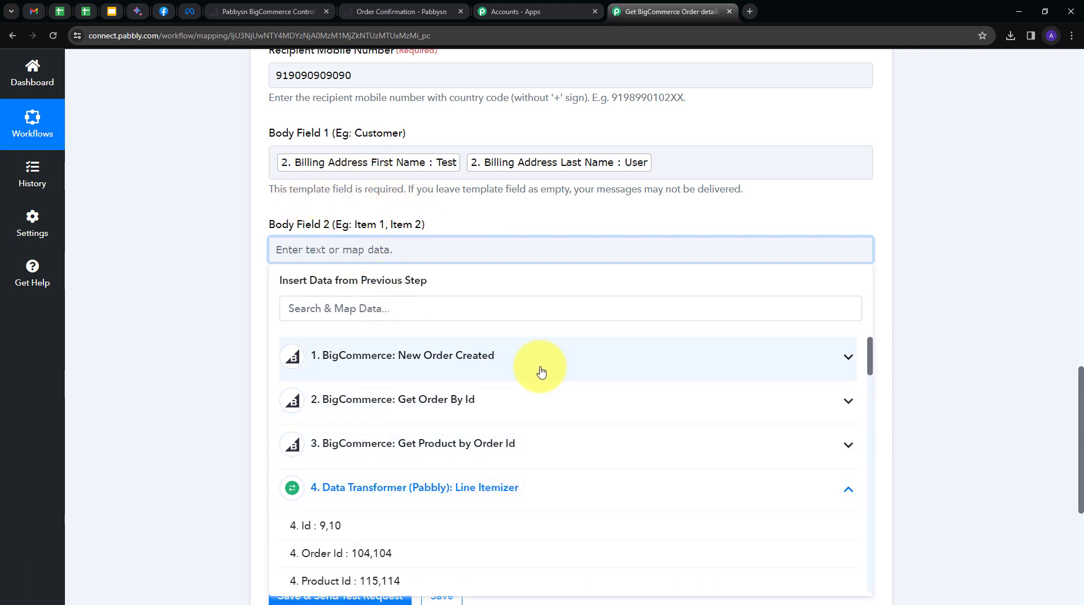
pyautogui.scroll(-2, 452, 366)
pyautogui.scroll(-3, 450, 366)
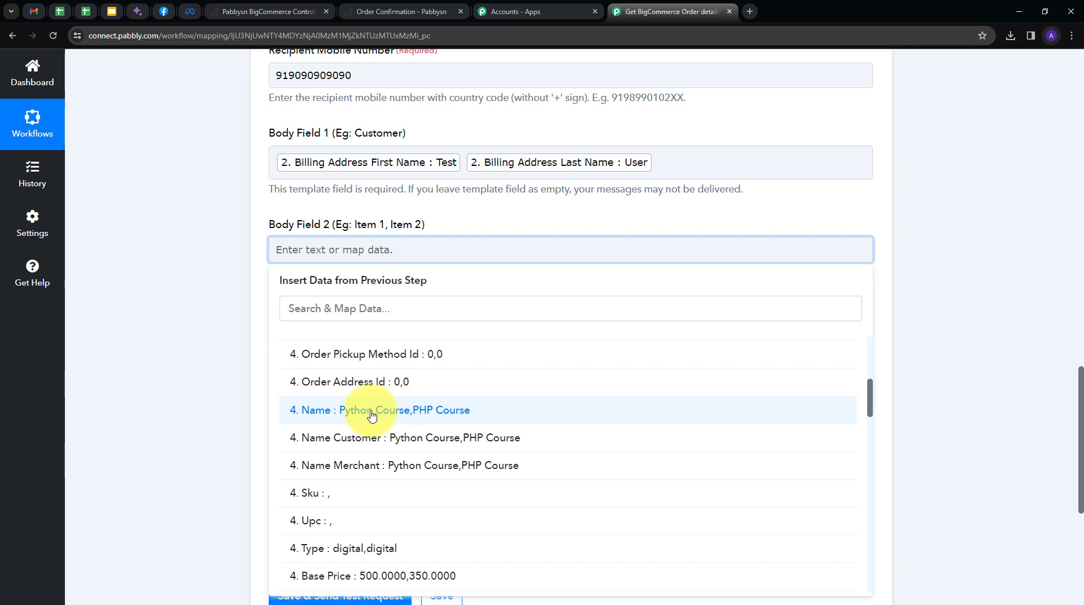
pyautogui.click(371, 410)
pyautogui.click(192, 319)
pyautogui.scroll(-1, 291, 266)
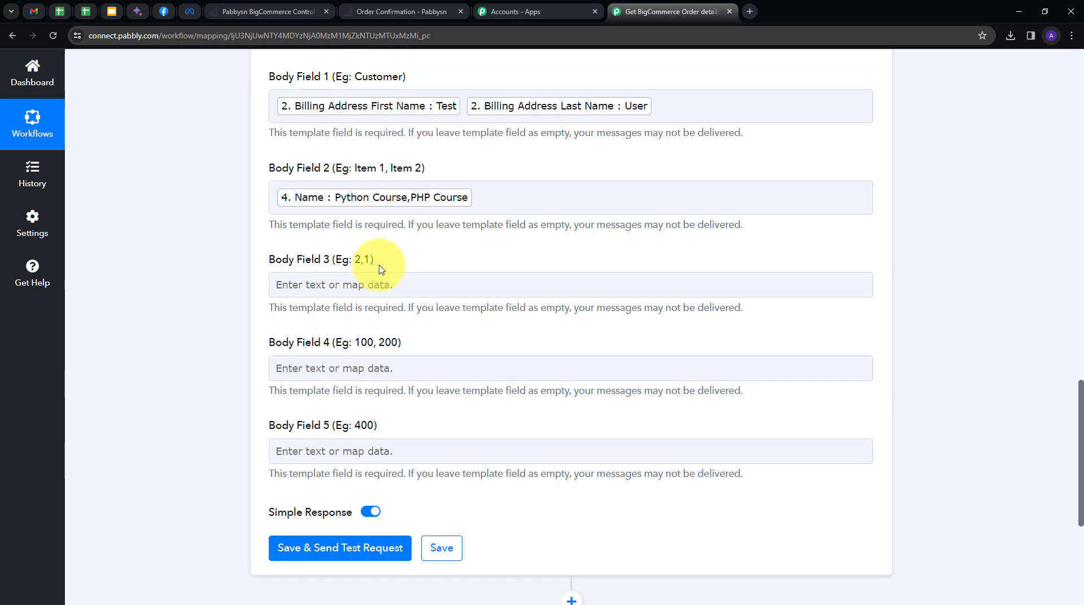
pyautogui.click(368, 283)
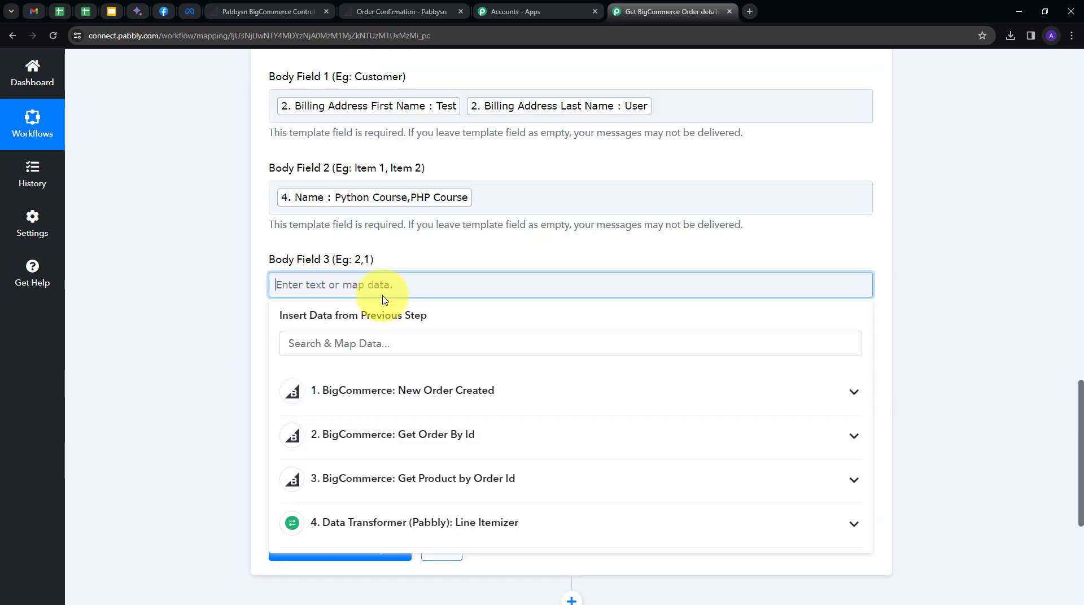
pyautogui.click(480, 523)
pyautogui.scroll(-10, 443, 412)
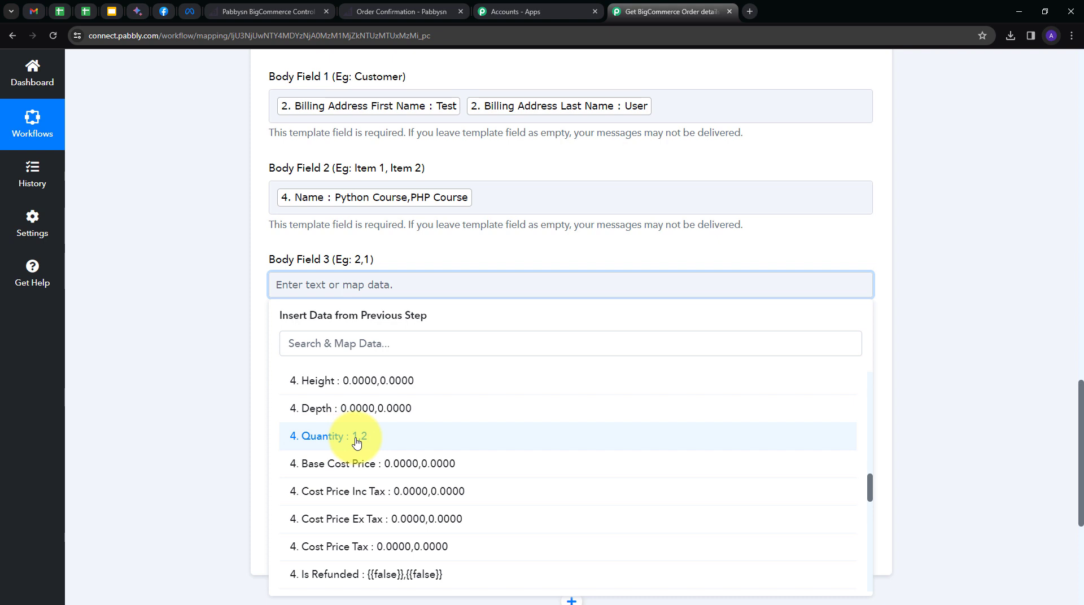
pyautogui.click(319, 442)
pyautogui.click(151, 329)
pyautogui.scroll(-2, 428, 296)
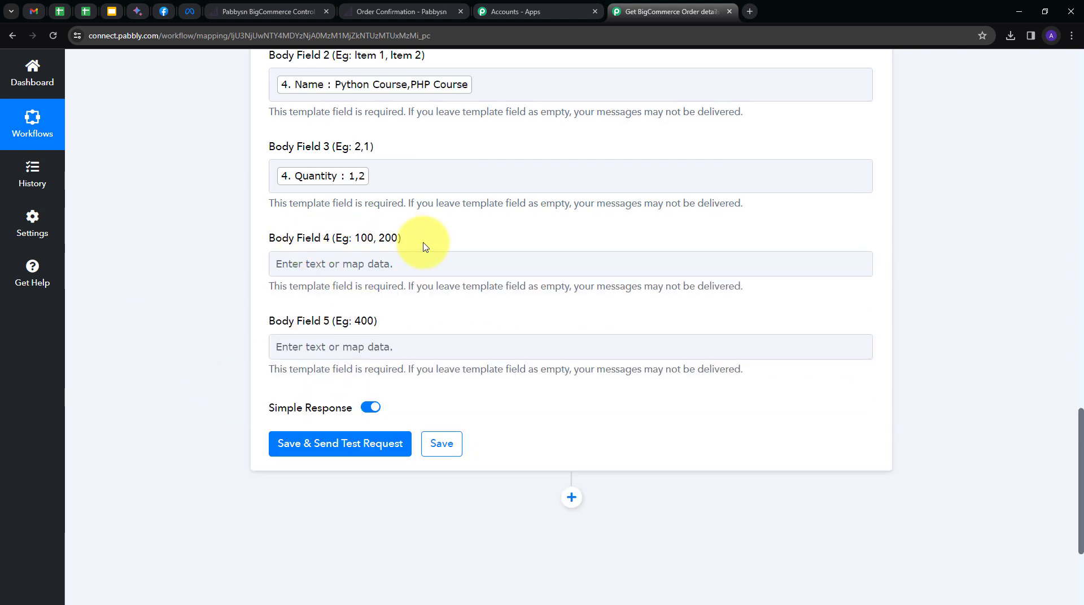
# Map Body Field 4 to item Base Price and Body Field 5 to order Subtotal Inc Tax.
pyautogui.click(436, 262)
pyautogui.click(330, 264)
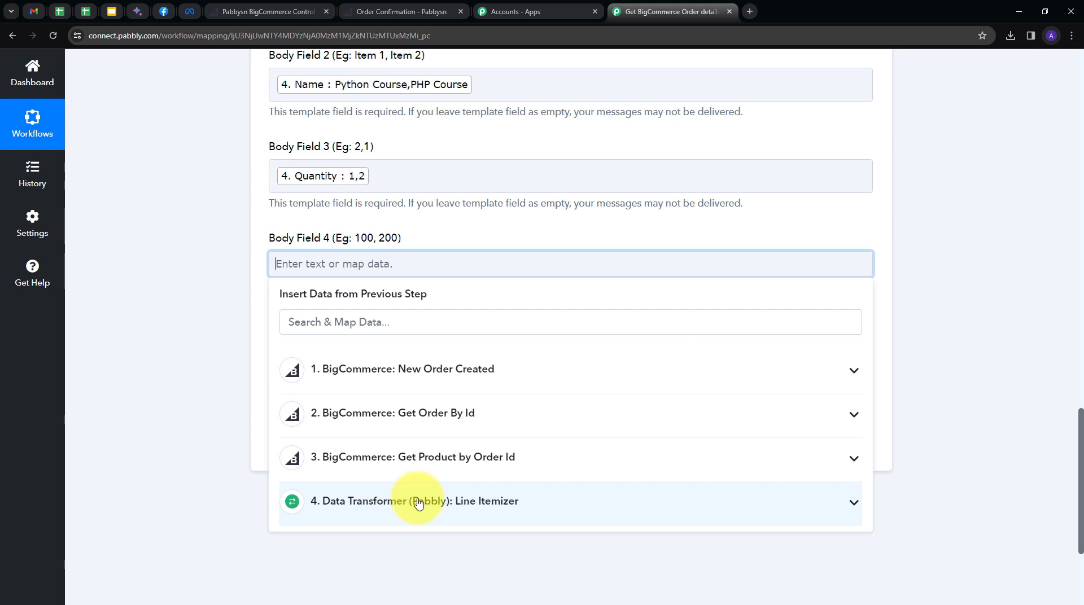
pyautogui.click(458, 501)
pyautogui.scroll(-8, 605, 408)
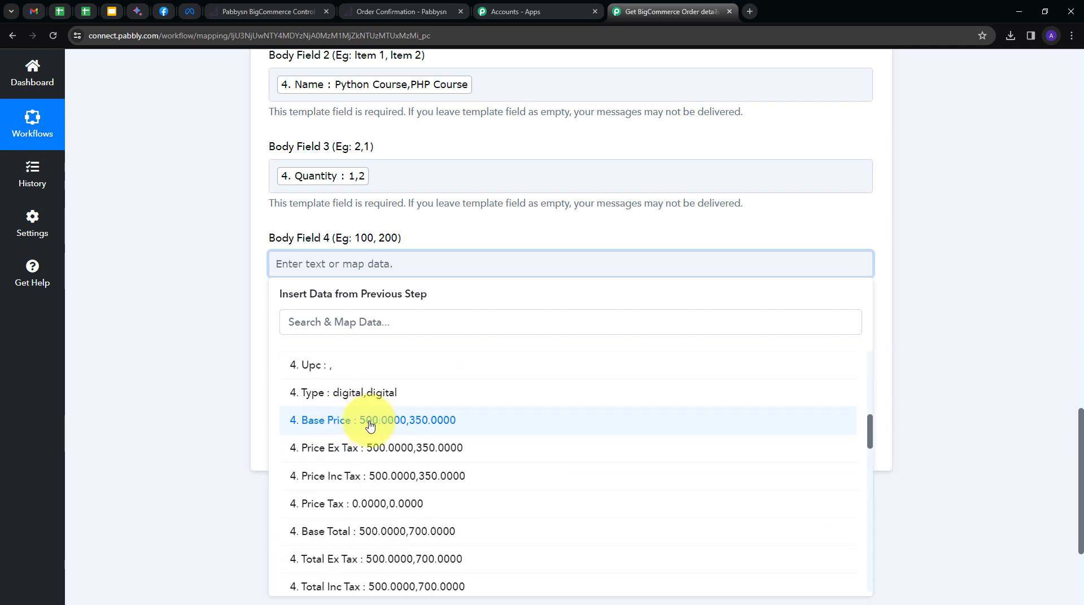
pyautogui.click(370, 425)
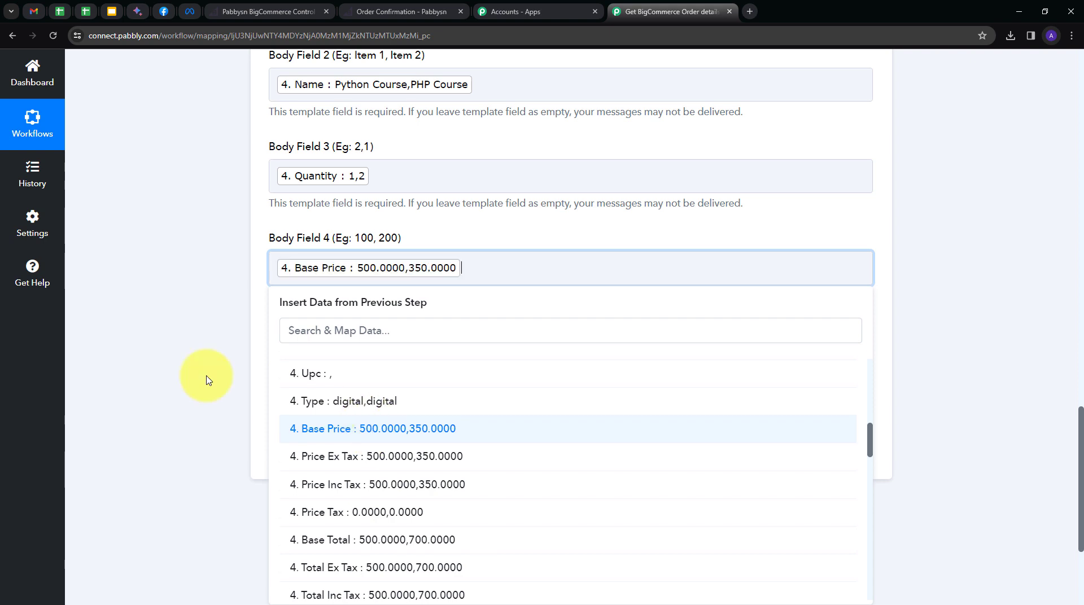
pyautogui.click(170, 300)
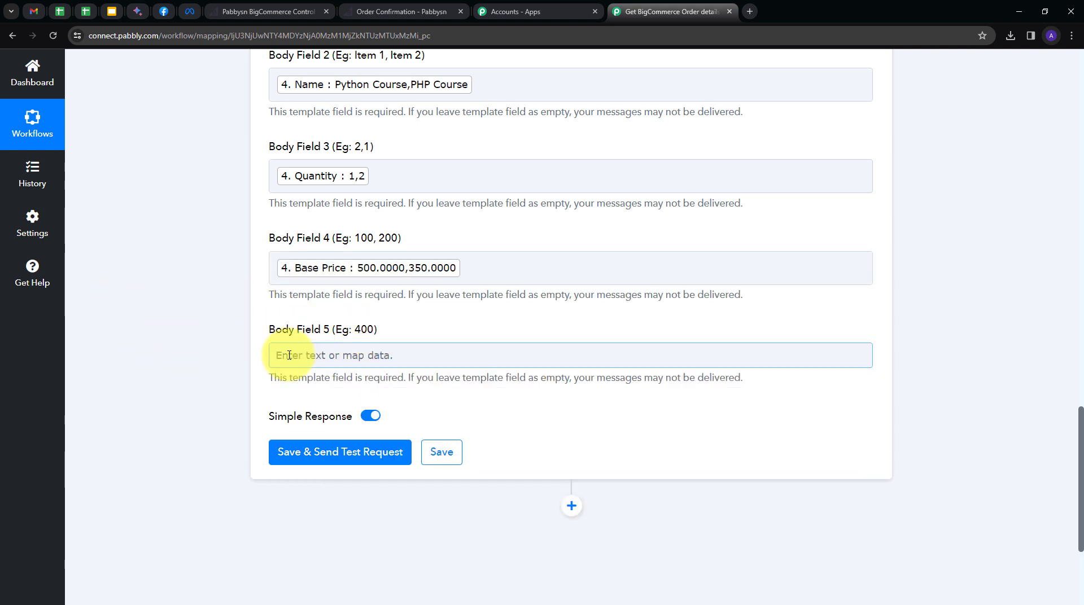
pyautogui.click(357, 355)
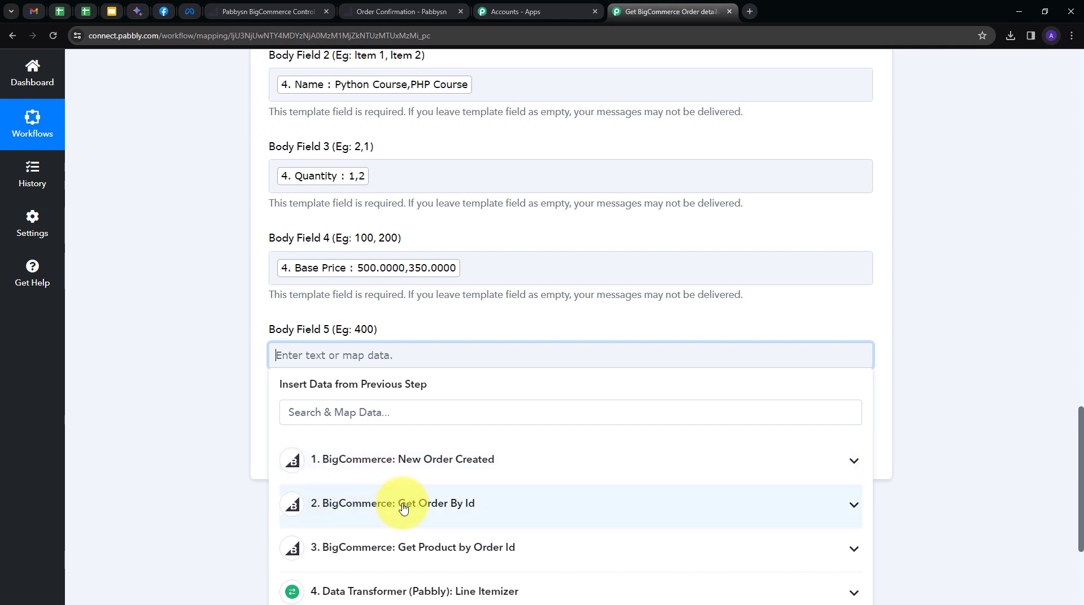
pyautogui.click(474, 508)
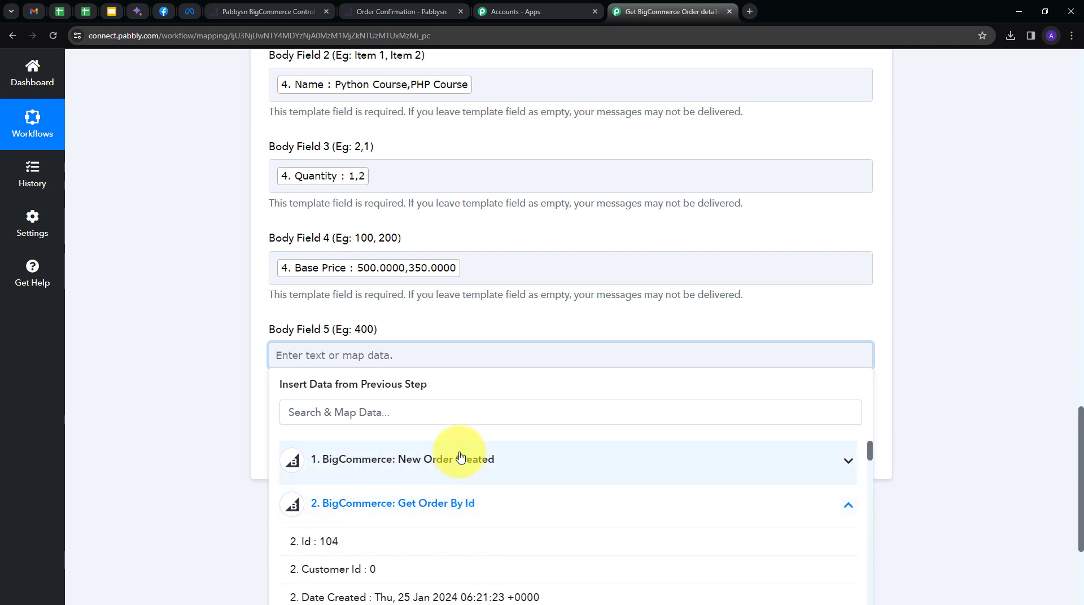
pyautogui.scroll(-5, 458, 440)
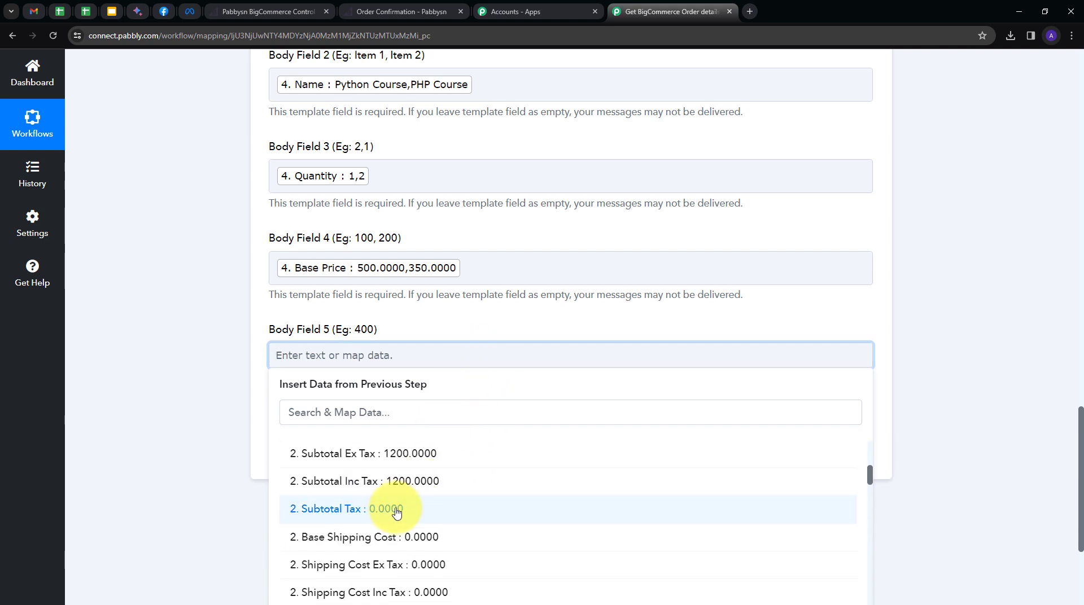
pyautogui.click(419, 493)
pyautogui.click(237, 356)
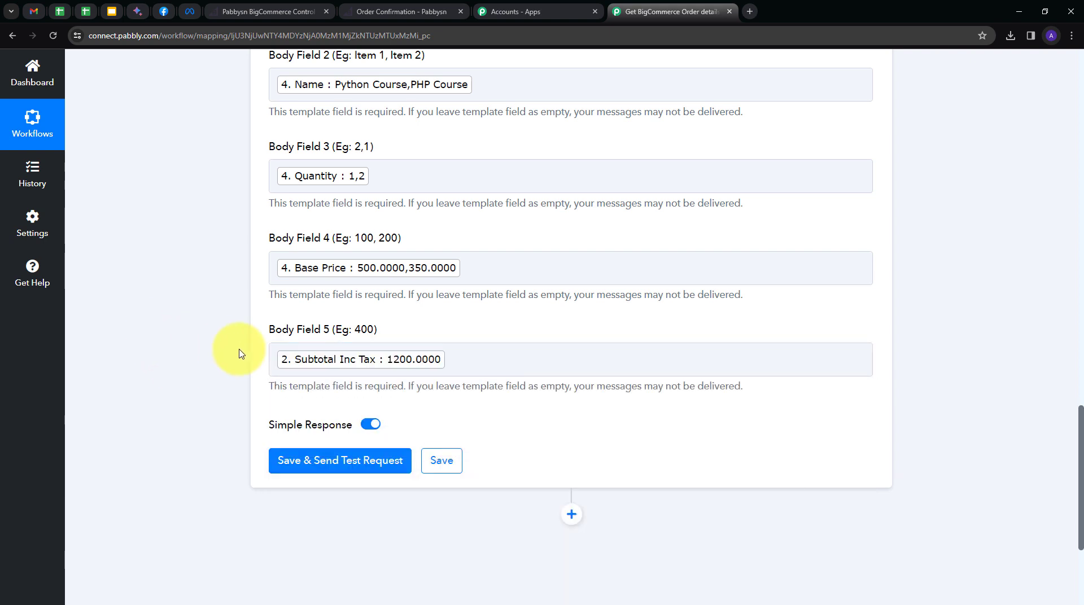
pyautogui.scroll(5, 254, 260)
pyautogui.scroll(-2, 215, 246)
pyautogui.scroll(-2, 212, 250)
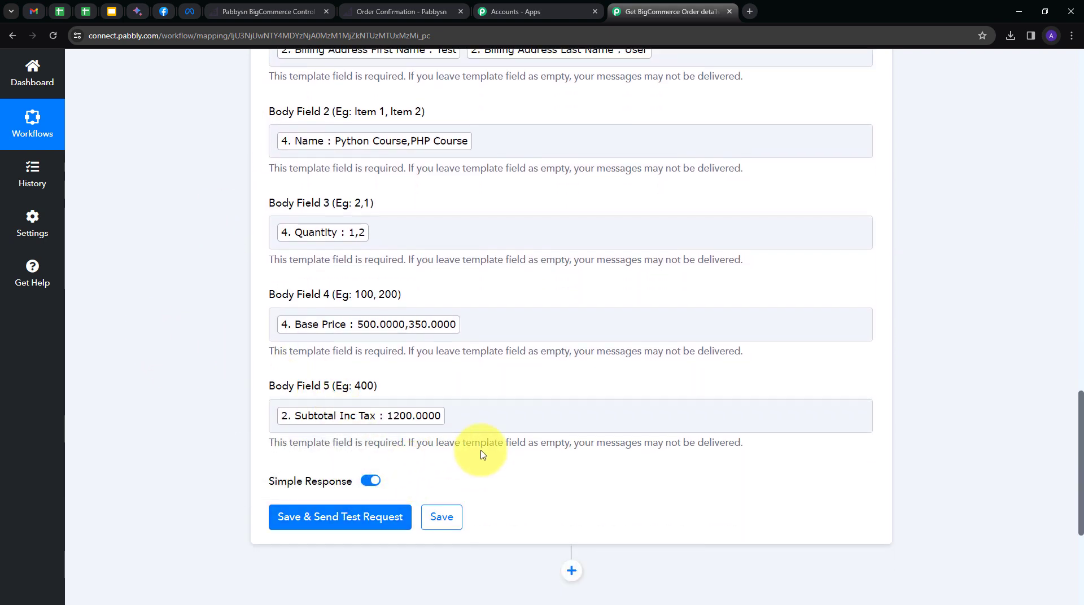
# Save and send a test WhatsApp message, confirm status accepted, then go to WhatsApp Web.
pyautogui.click(339, 516)
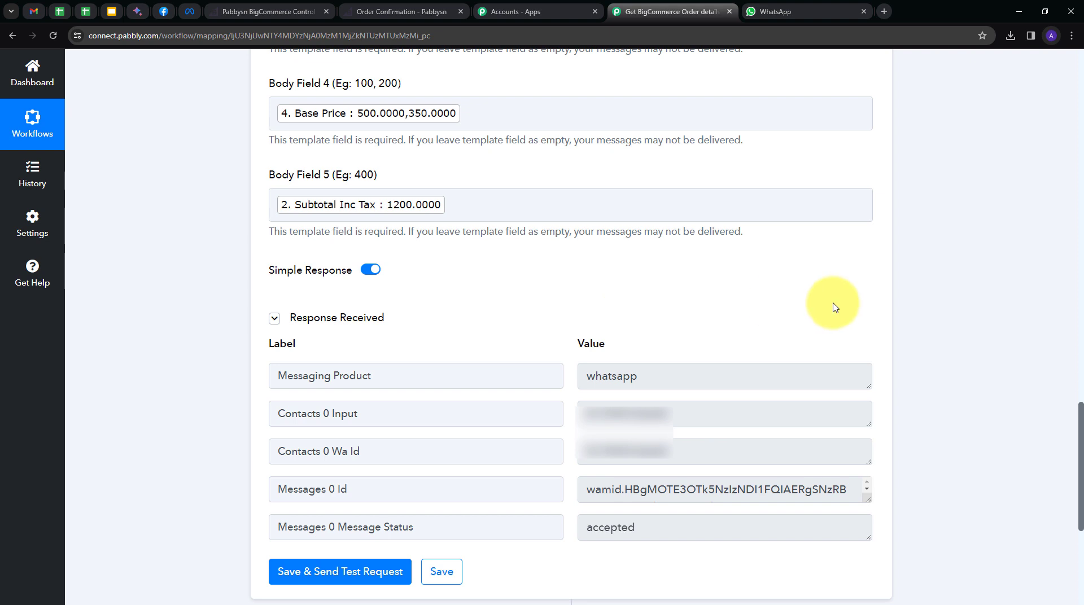
pyautogui.scroll(-1, 829, 305)
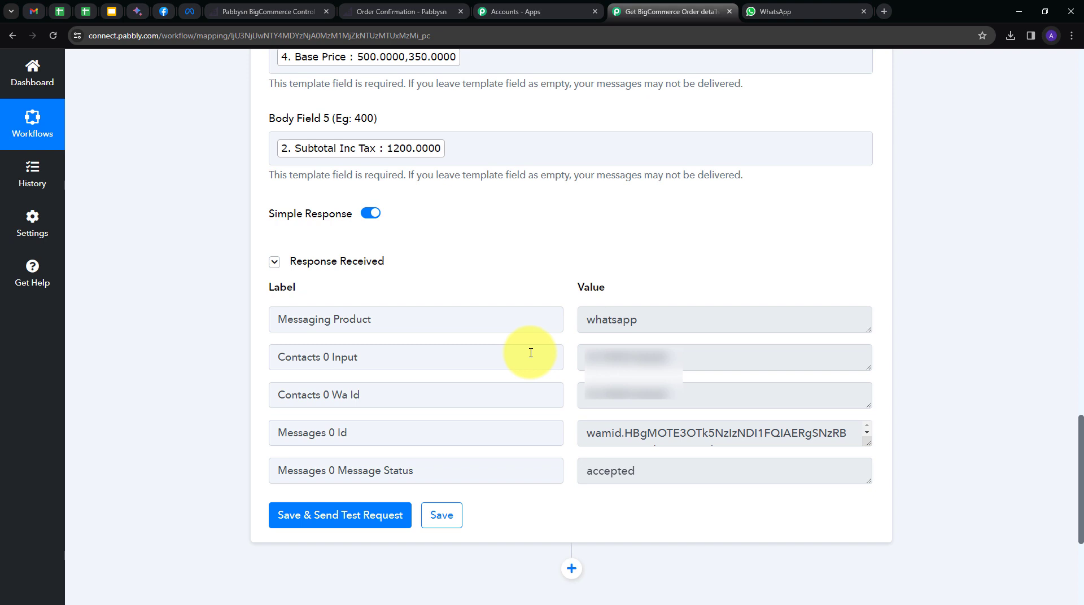
pyautogui.hotkey('ctrl', 'Tab')
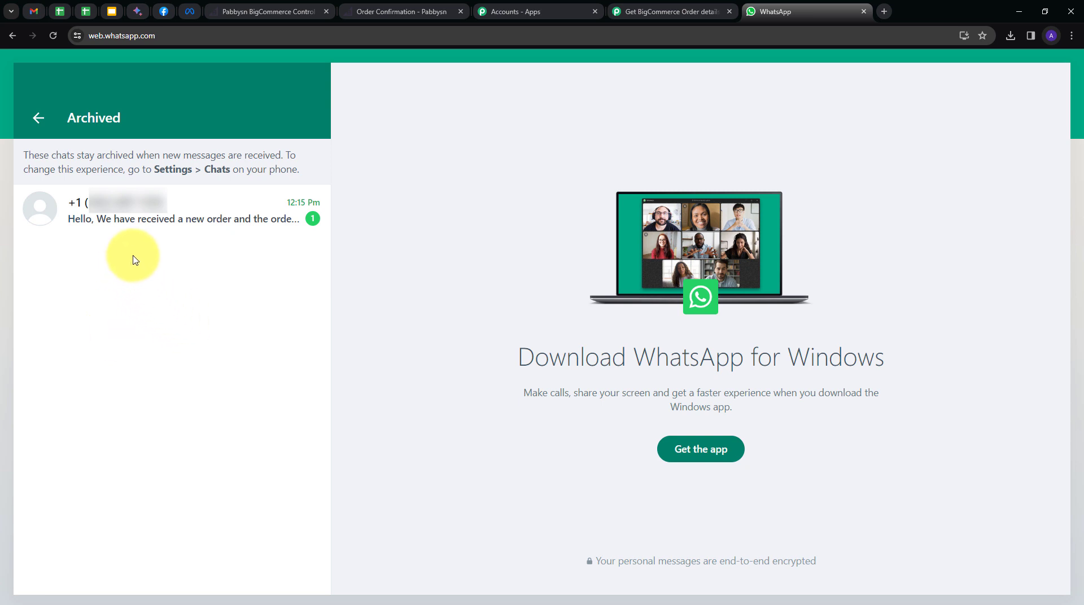
# Read the received new-order WhatsApp message with customer, products, quantities and total, then return to the Pabbly workflow.
pyautogui.click(146, 225)
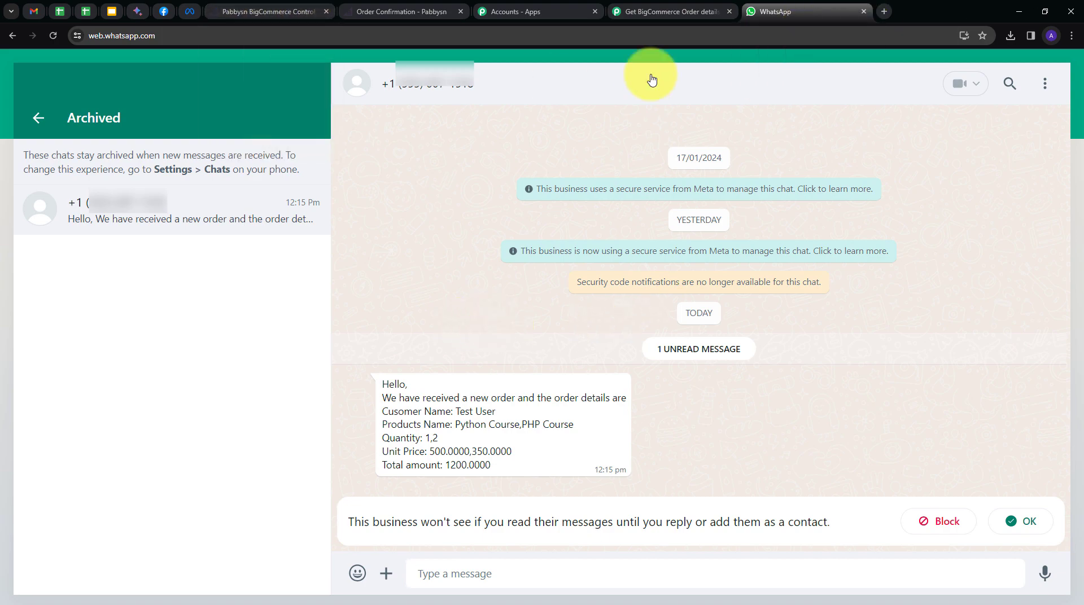
pyautogui.click(658, 11)
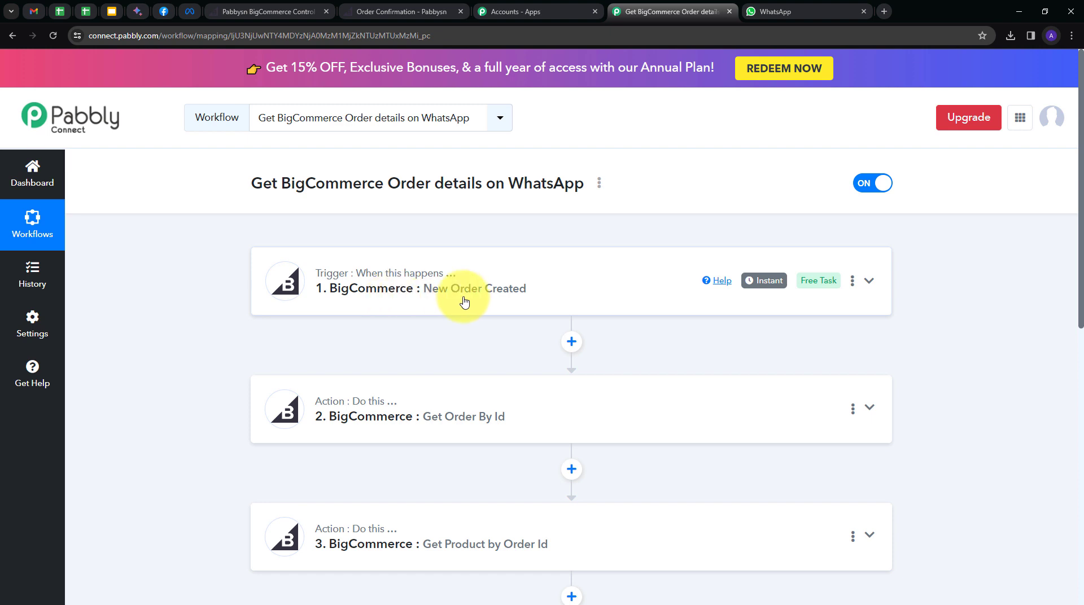
pyautogui.scroll(-3, 216, 288)
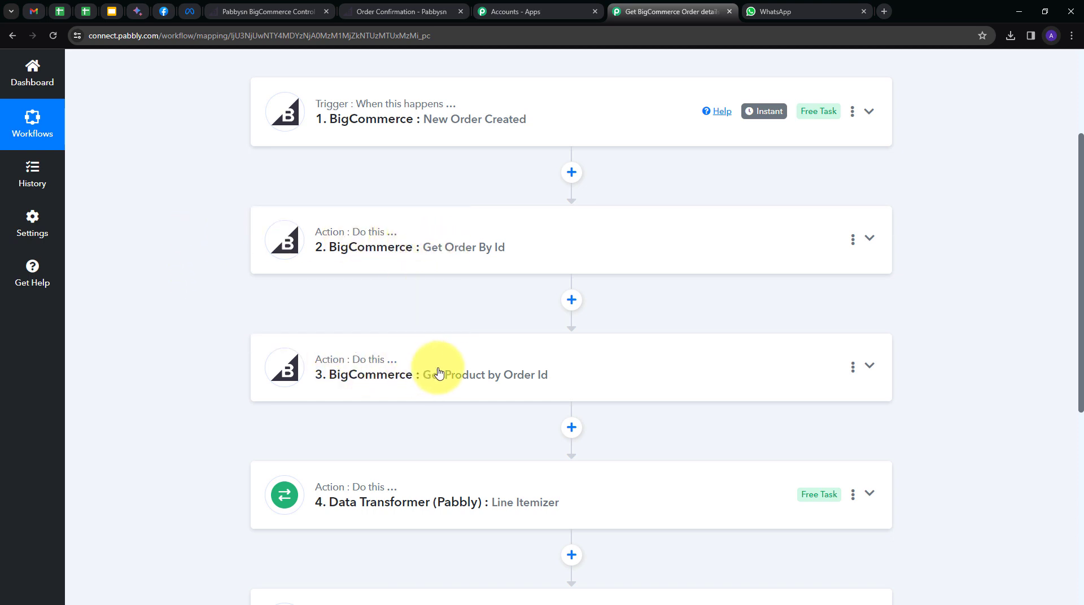
pyautogui.scroll(-2, 218, 274)
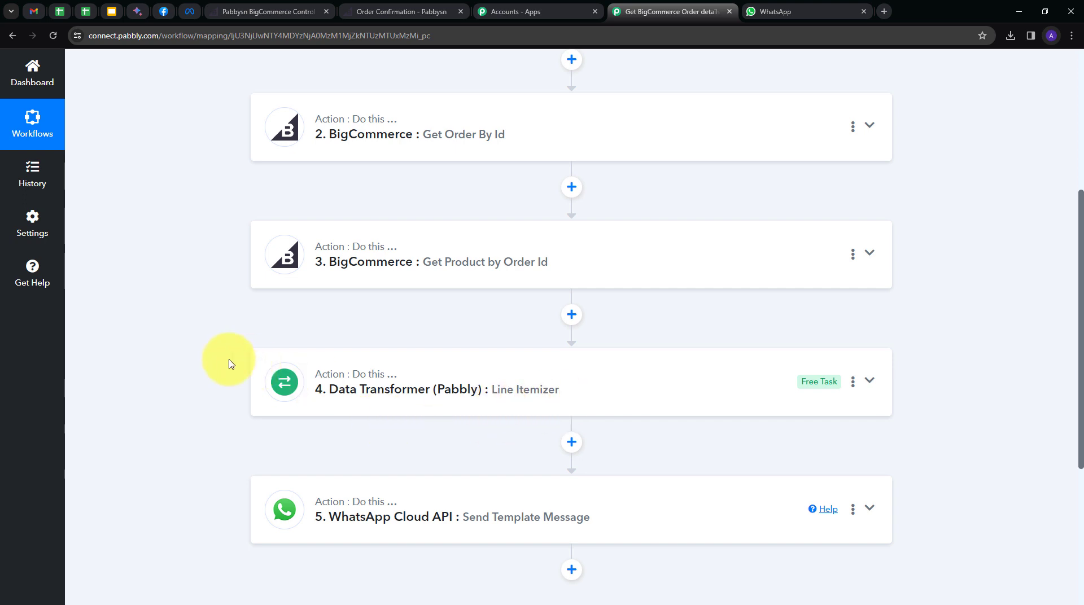
pyautogui.scroll(-1, 229, 364)
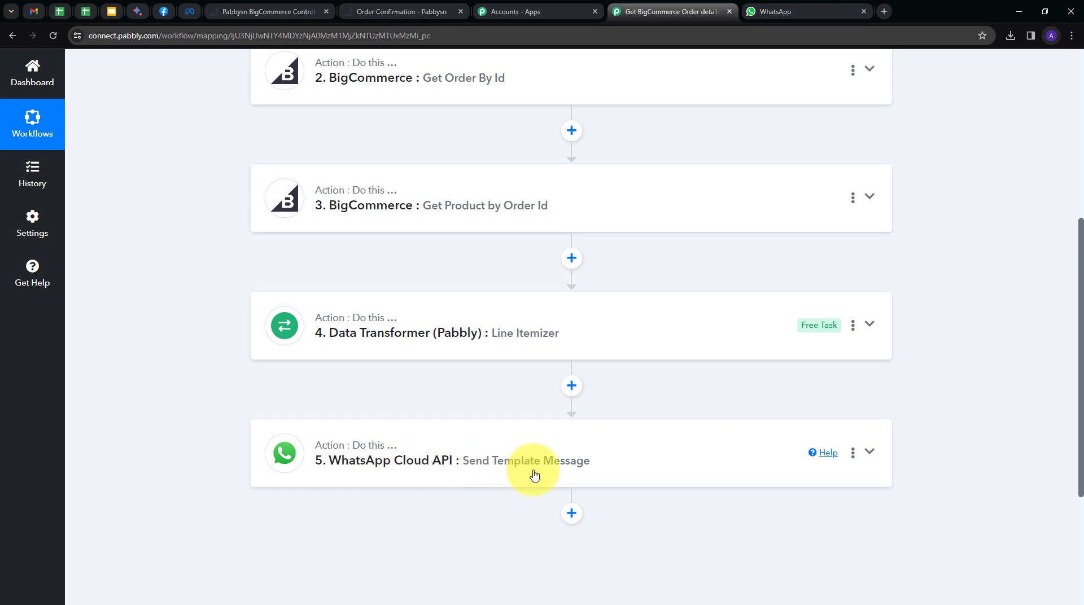
pyautogui.scroll(5, 203, 384)
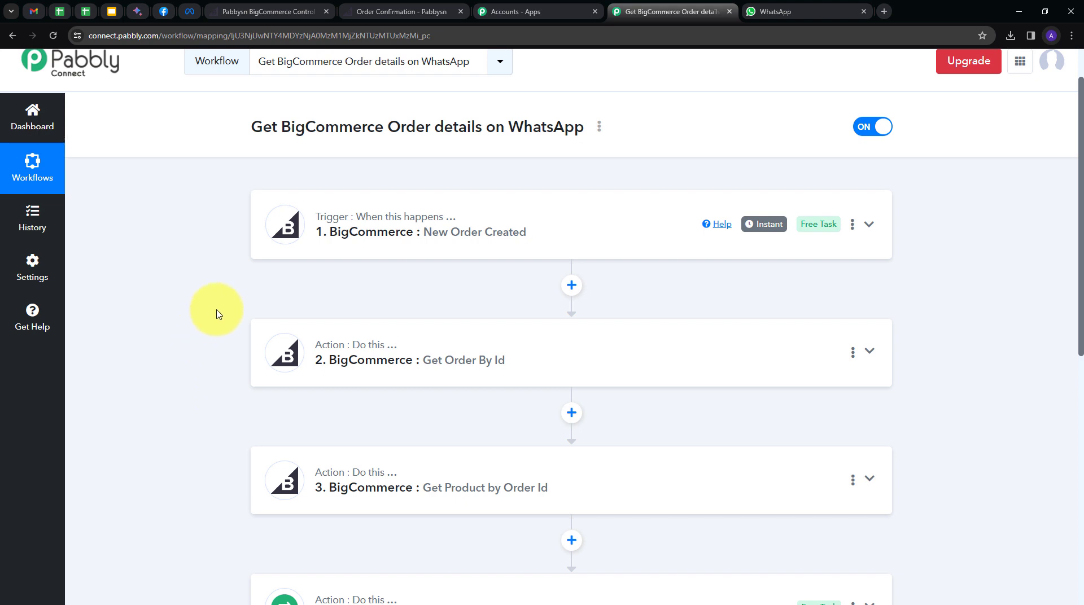
pyautogui.scroll(-3, 213, 313)
pyautogui.scroll(-1, 213, 314)
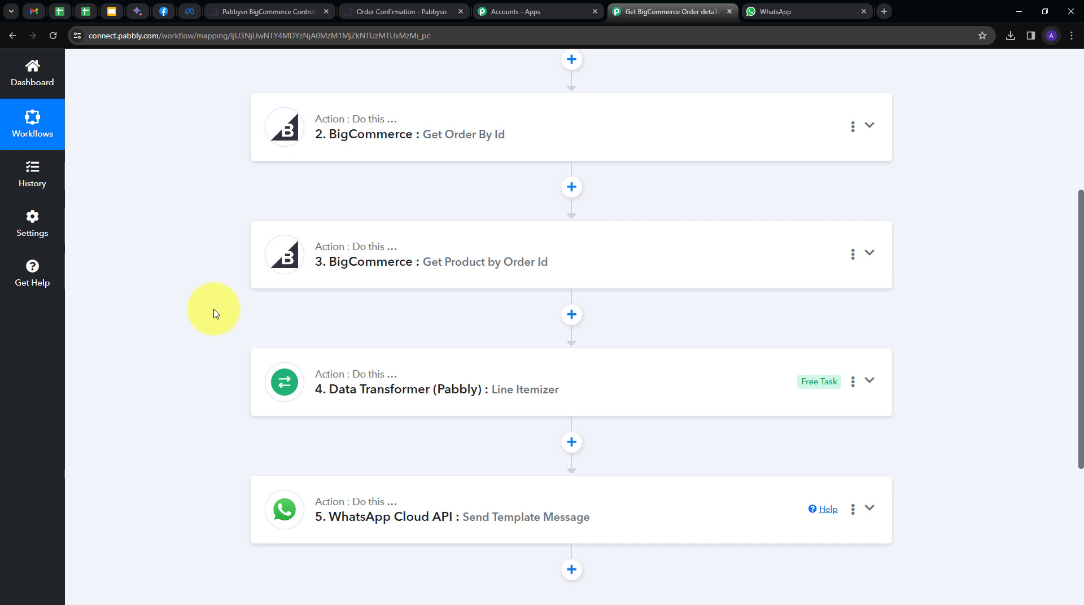
pyautogui.scroll(3, 215, 314)
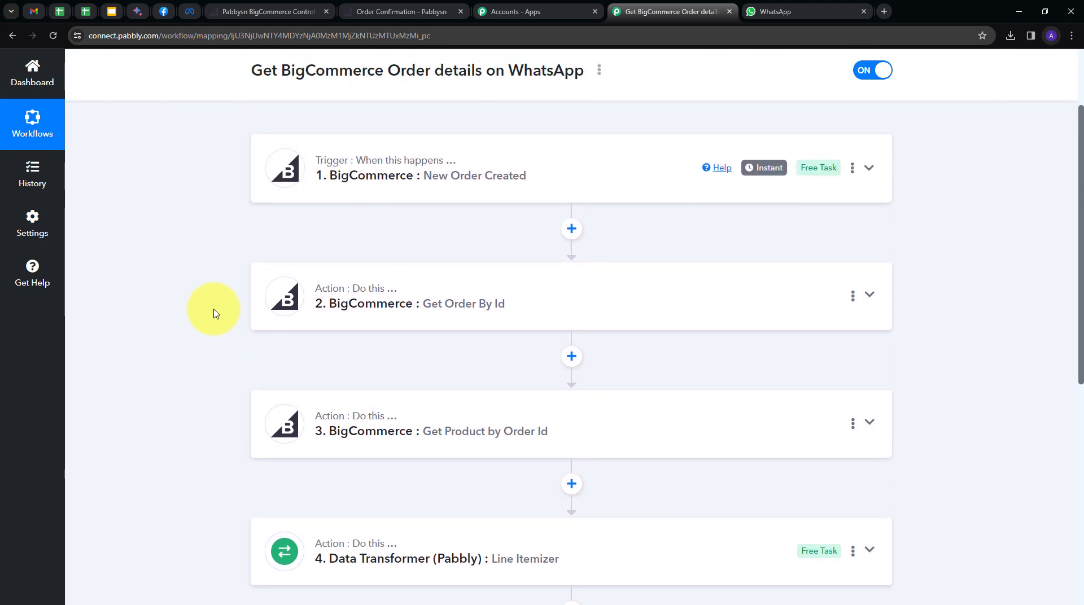